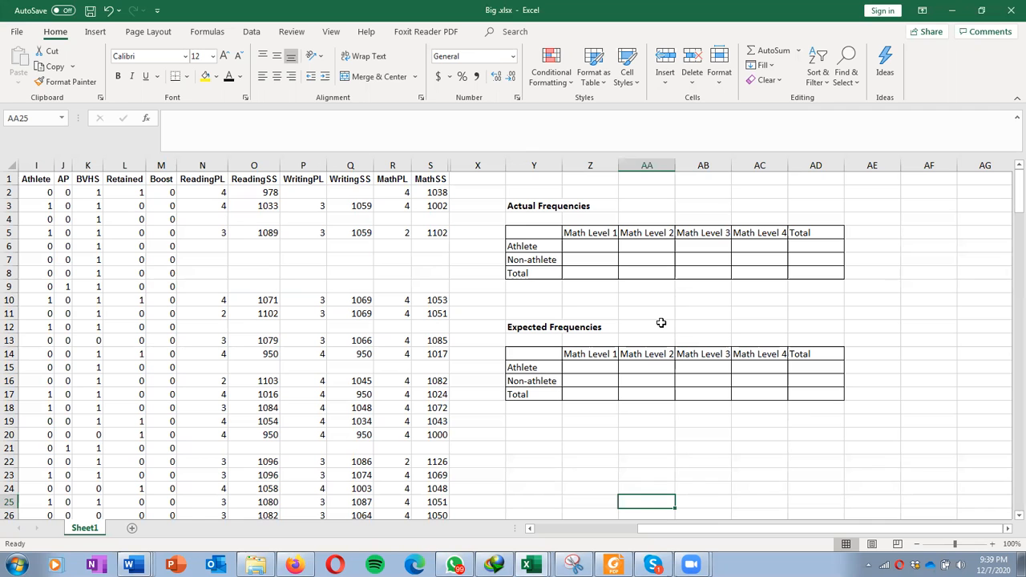
Step: Review the frequency tables and the research question about math performance level and being a student athlete
left_click(585, 447)
left_click_drag(710, 531, 603, 531)
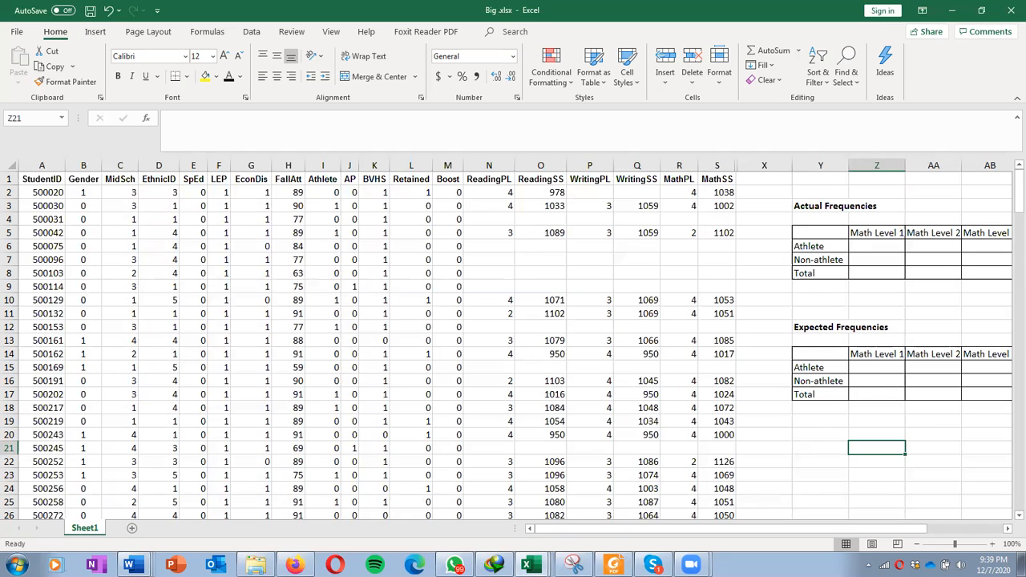
left_click(776, 303)
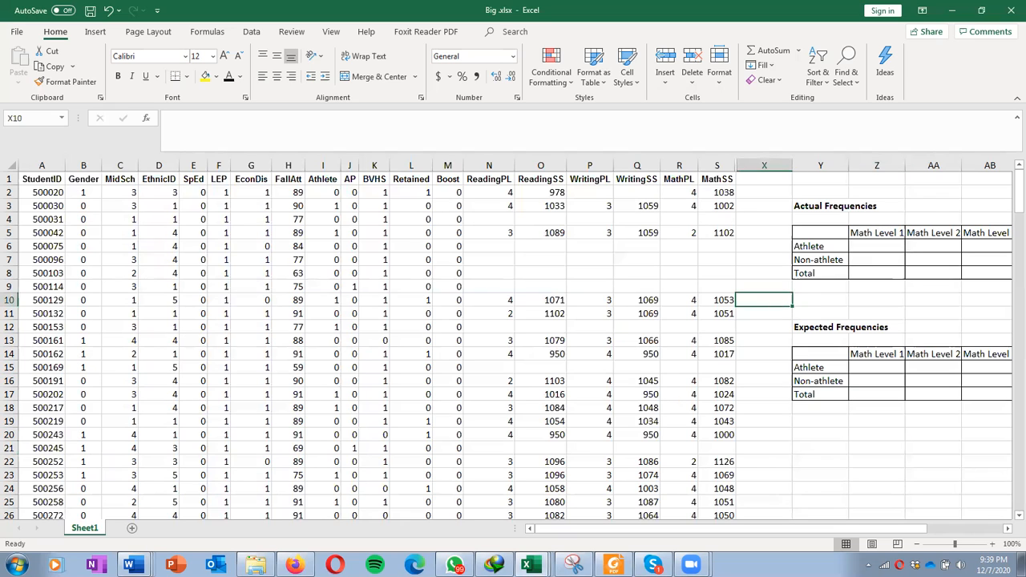
left_click_drag(1025, 108, 531, 108)
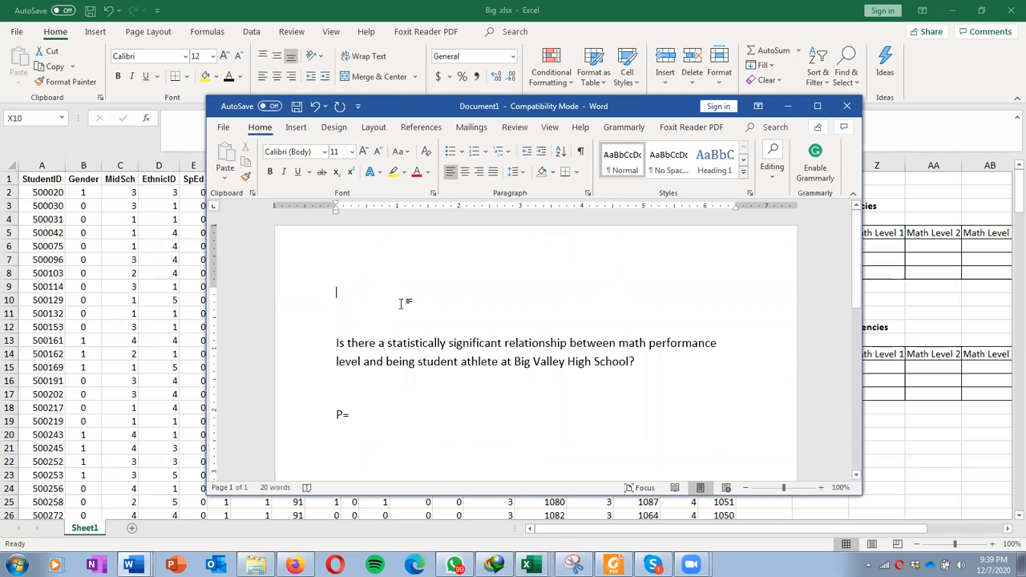
scroll(712, 299, "down", 1)
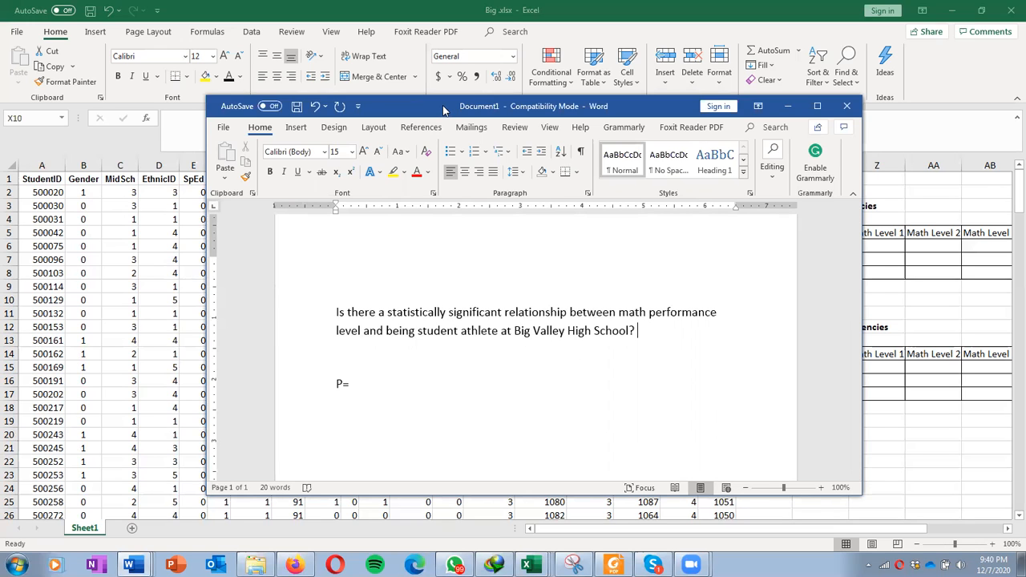
key("alt+Tab")
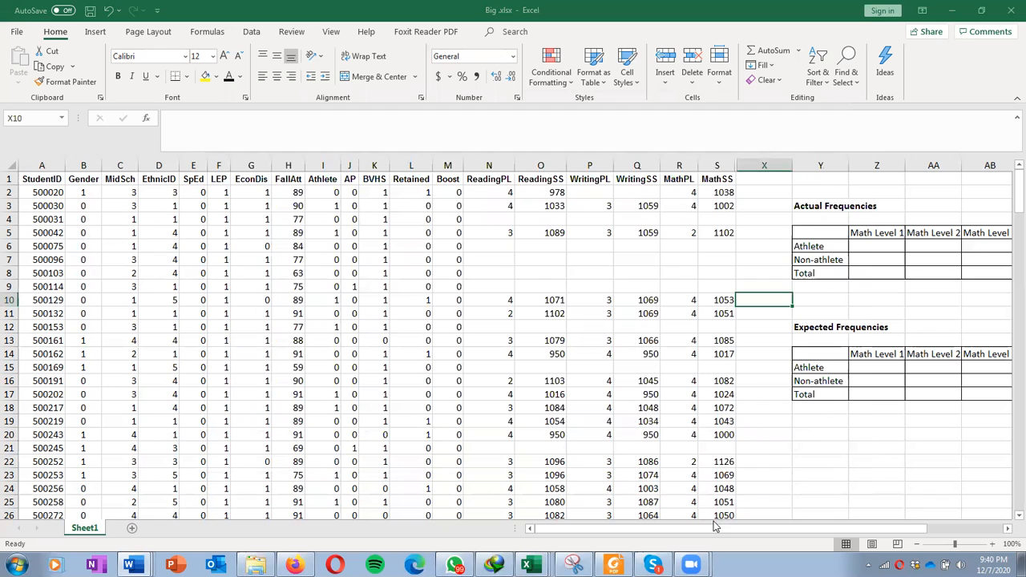
left_click_drag(716, 526, 790, 527)
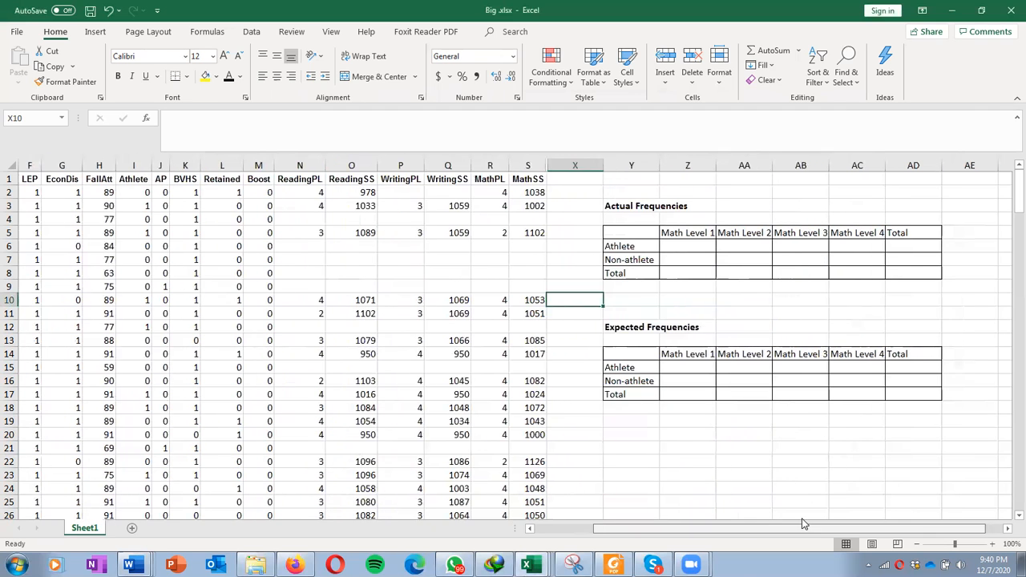
Step: Examine the MathPL and Athlete data columns to see their values
left_click(665, 249)
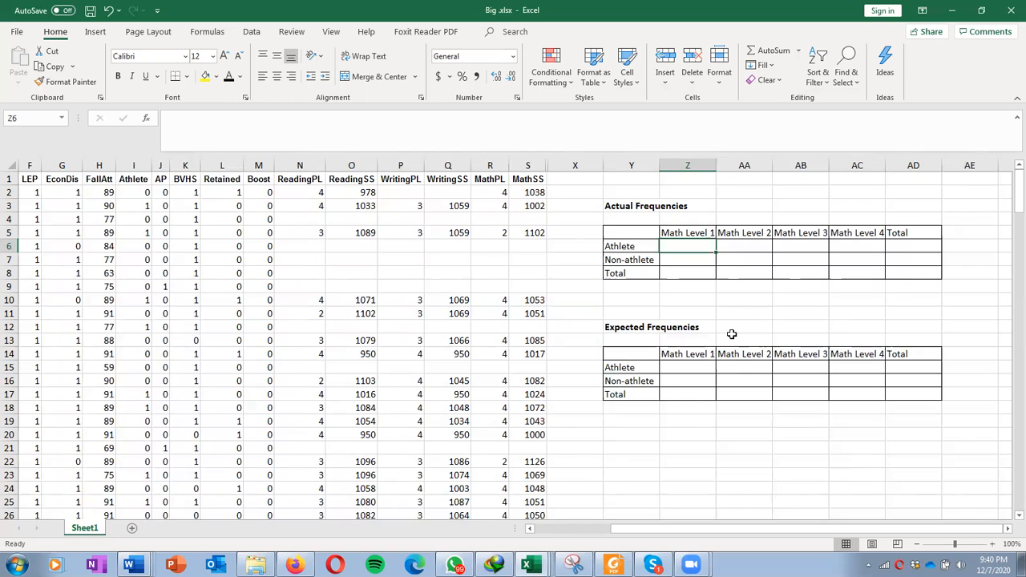
left_click(495, 165)
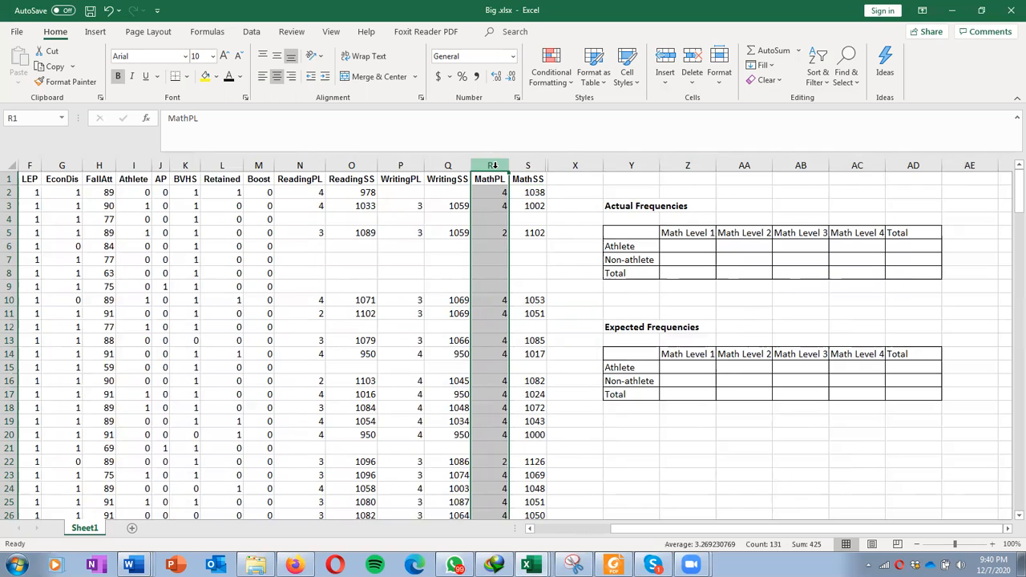
left_click(500, 218)
left_click(498, 236)
left_click(499, 287)
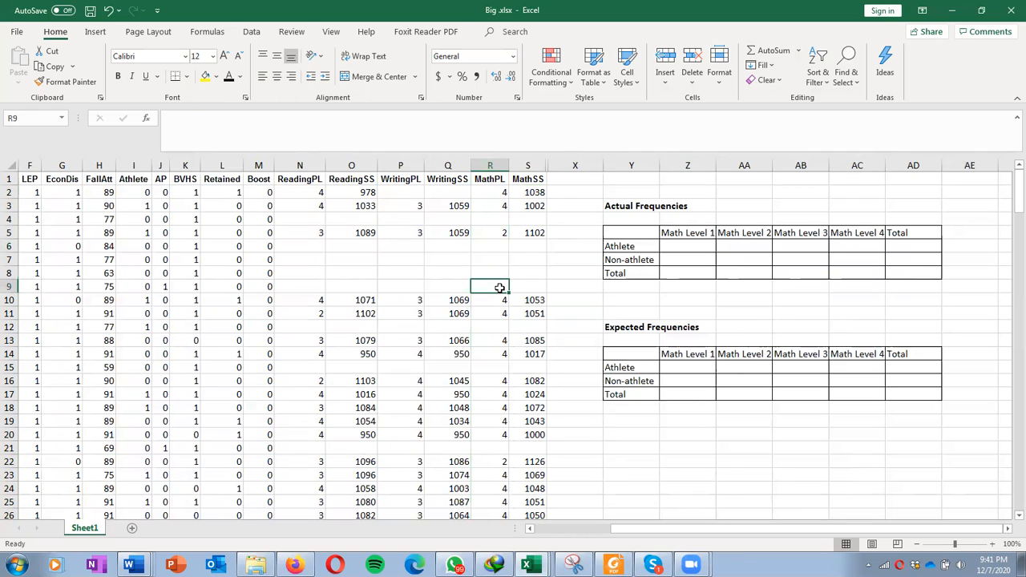
left_click(138, 166)
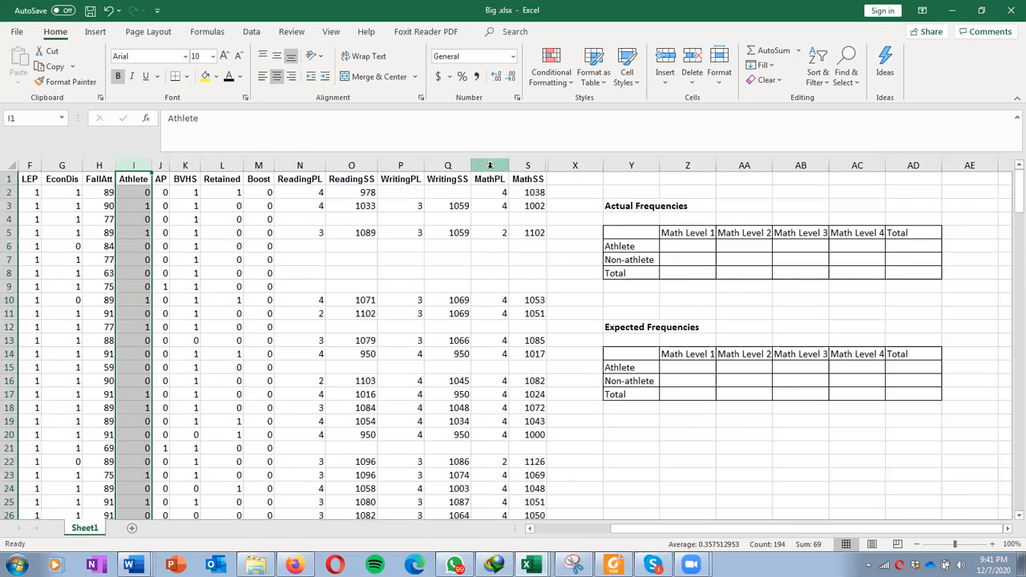
left_click(735, 259)
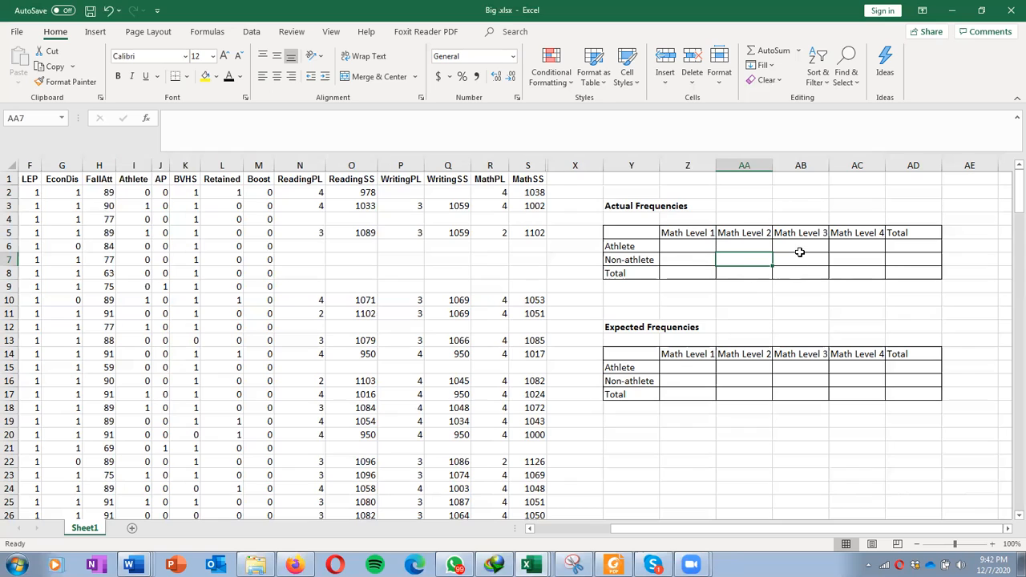
Step: Start a COUNTIFS formula in the Athlete / Math Level 1 cell, using column R as the first range with criterion 1
left_click(687, 248)
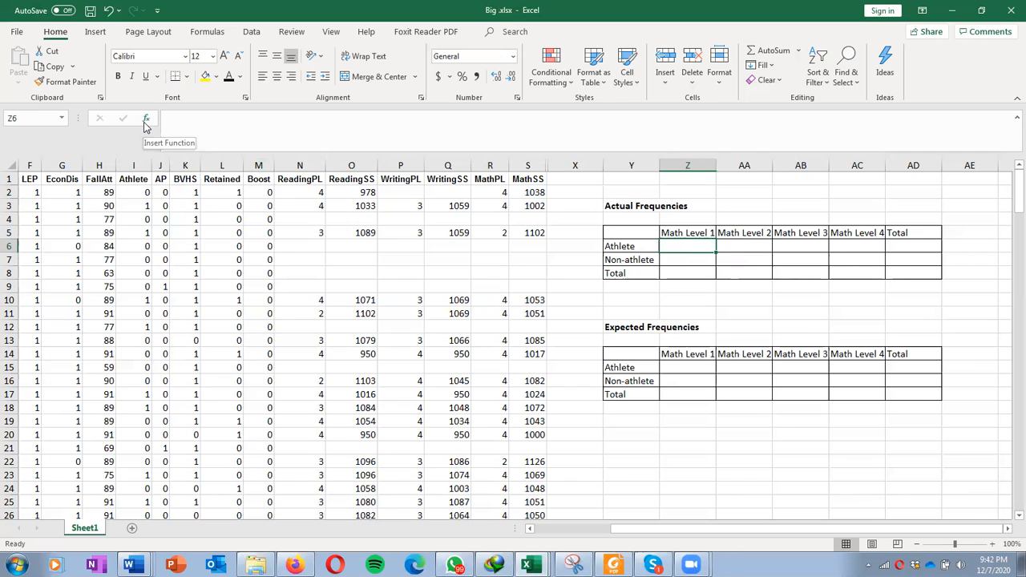
left_click(210, 34)
left_click(20, 66)
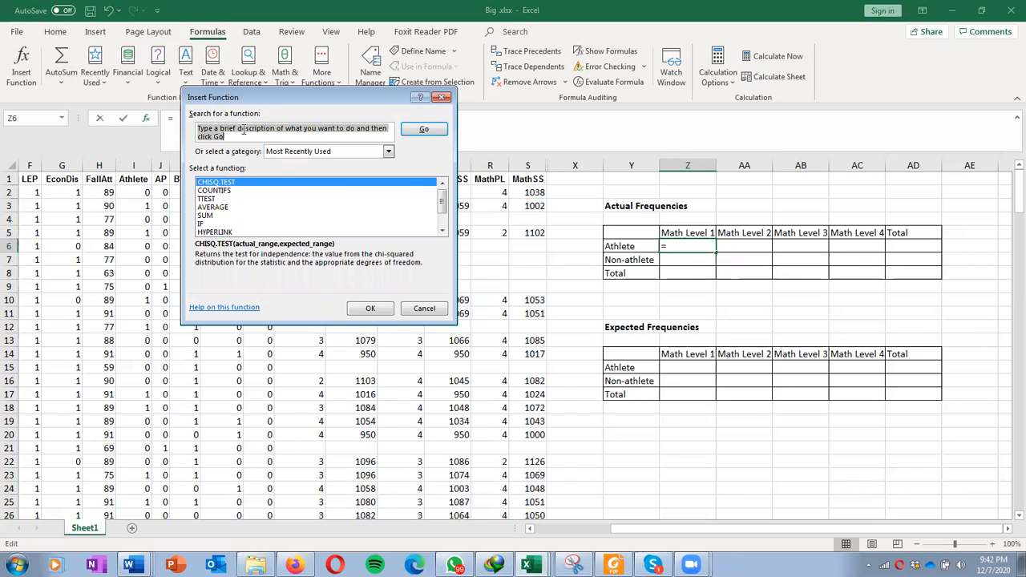
left_click(230, 192)
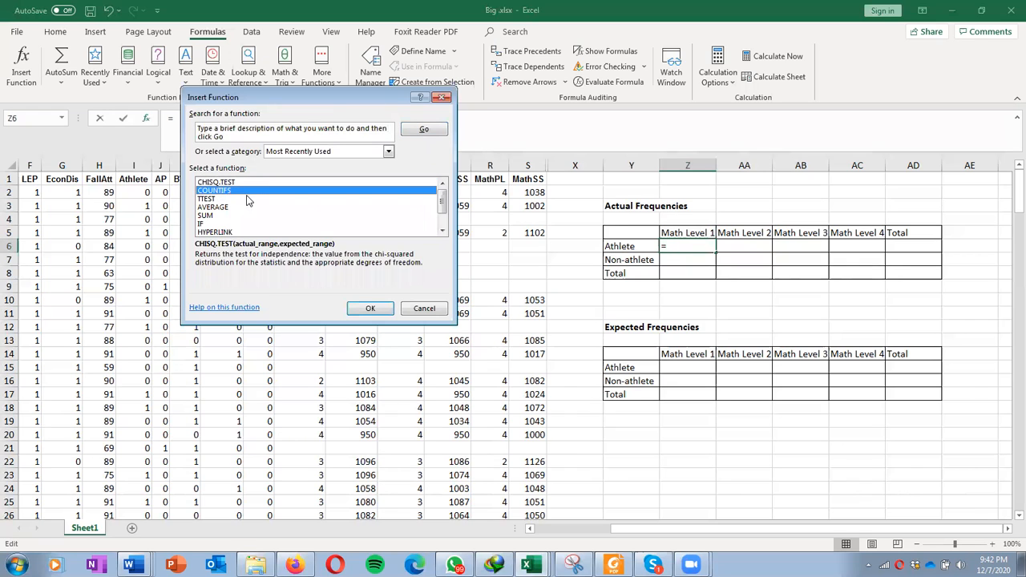
left_click(369, 309)
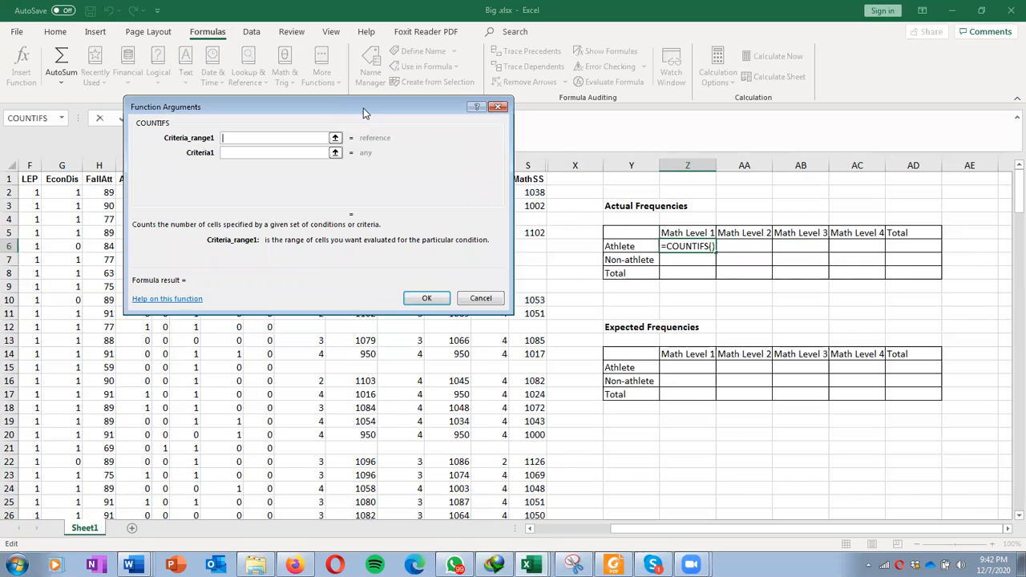
left_click_drag(367, 110, 848, 98)
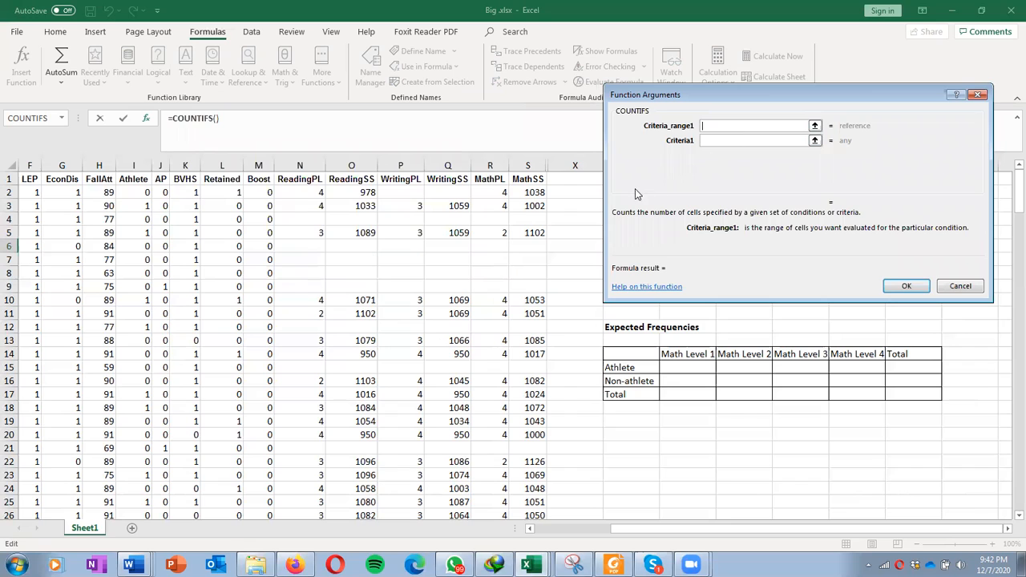
left_click(490, 163)
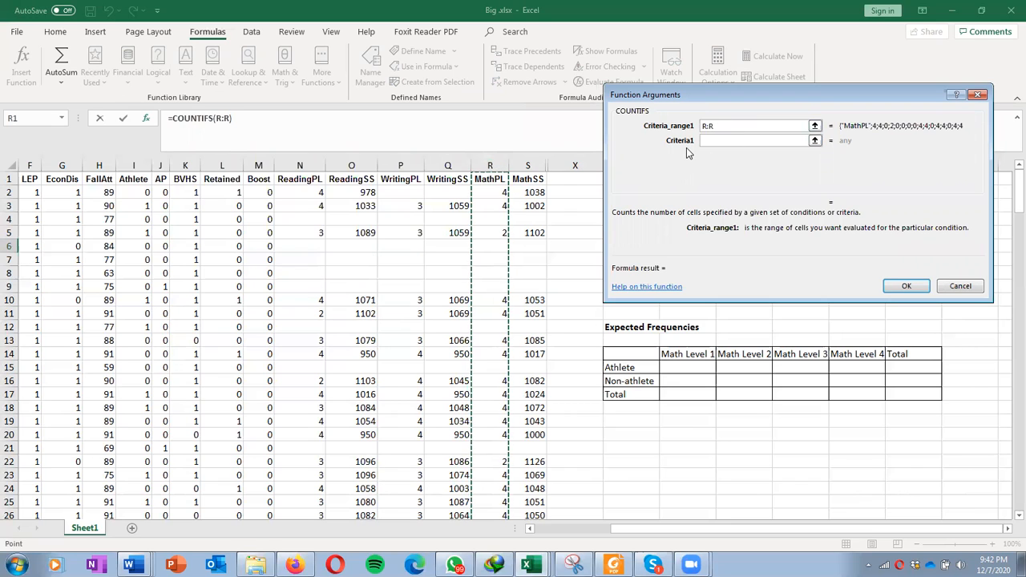
left_click(719, 139)
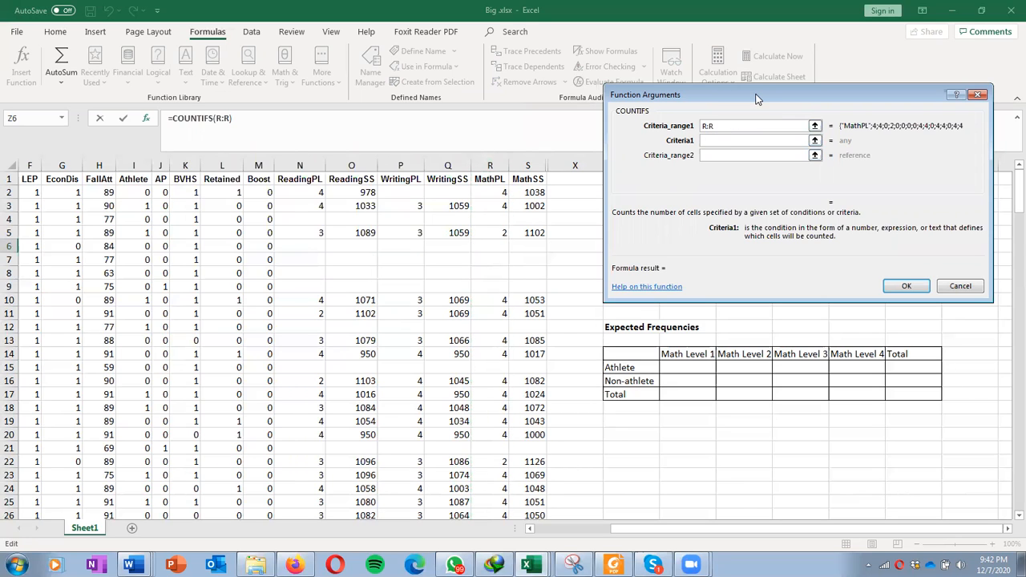
left_click_drag(756, 97, 863, 102)
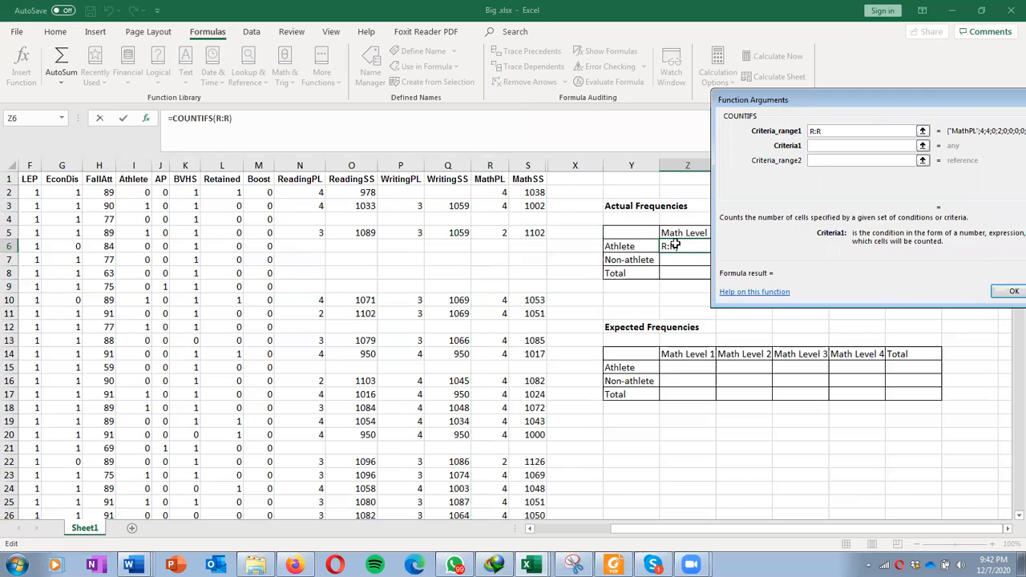
Step: Add column I as the second range with criterion 1 and finish the Math Level 1 athlete count formula
left_click(812, 160)
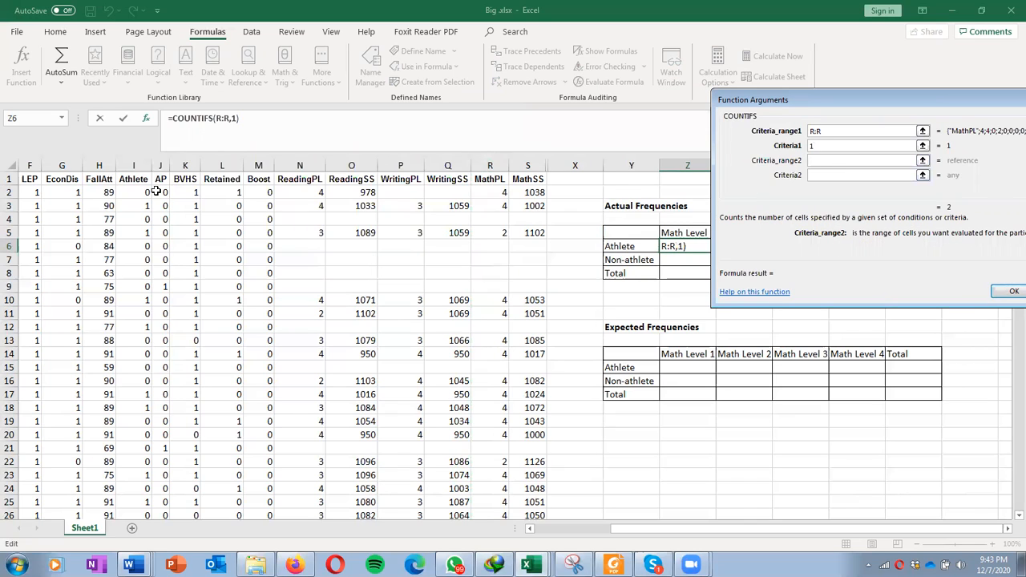
left_click(136, 164)
left_click(843, 175)
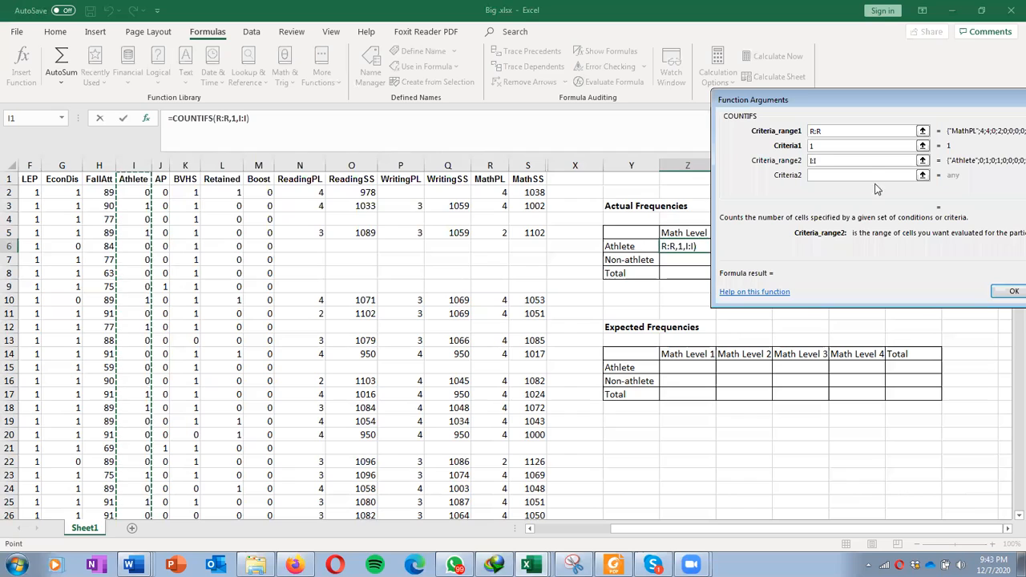
type("1")
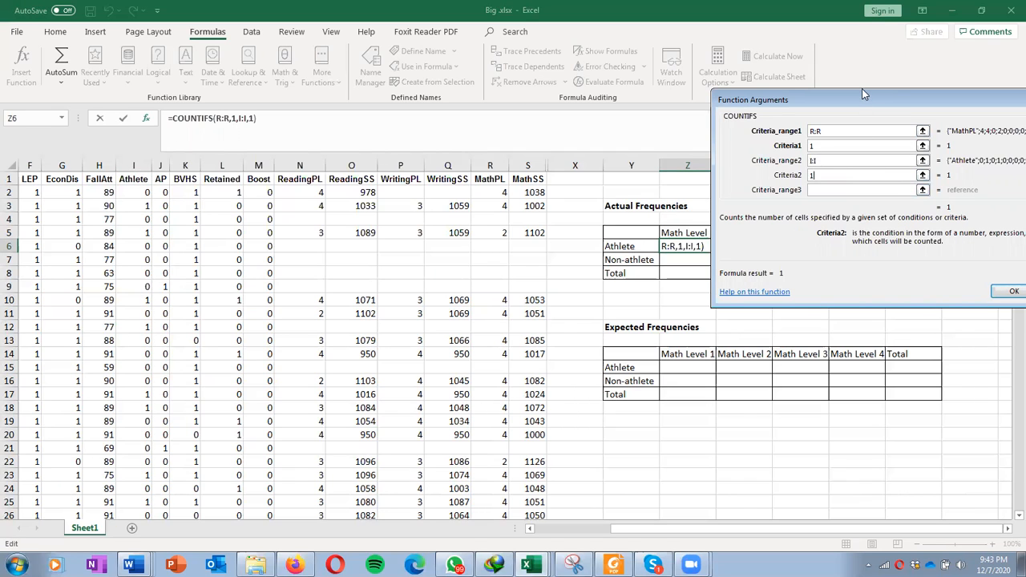
left_click_drag(861, 89, 811, 98)
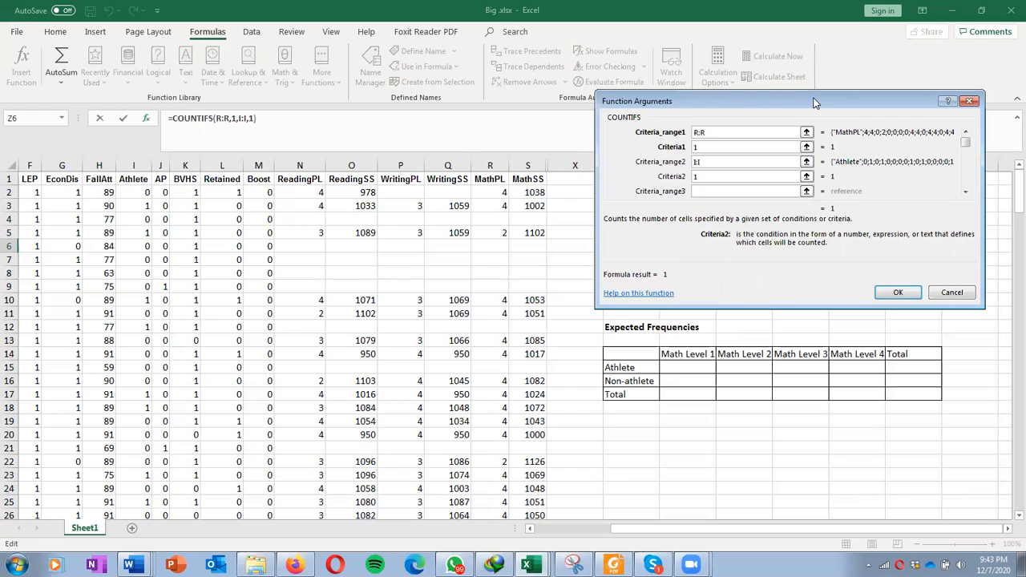
left_click_drag(814, 102, 807, 302)
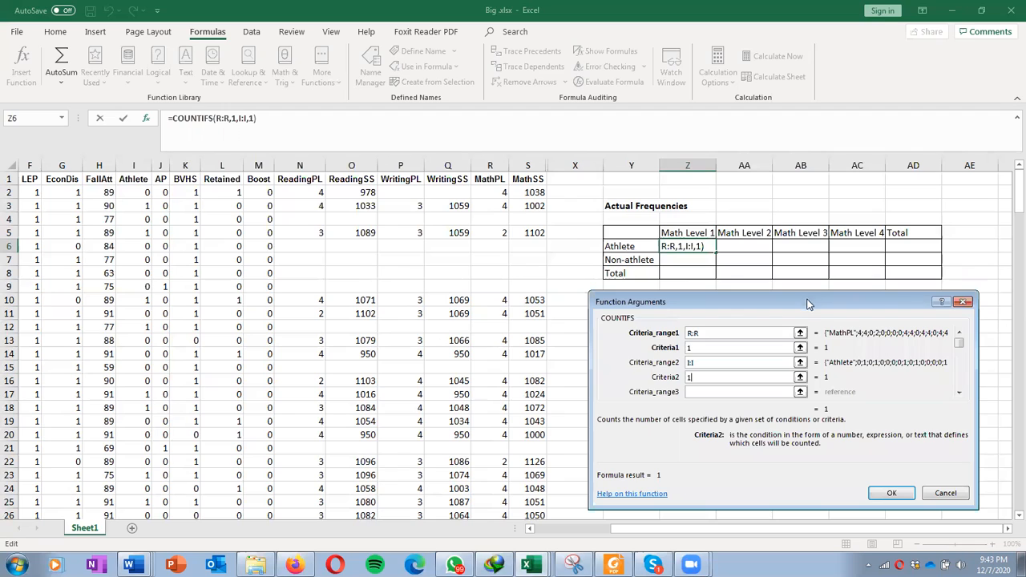
left_click(891, 492)
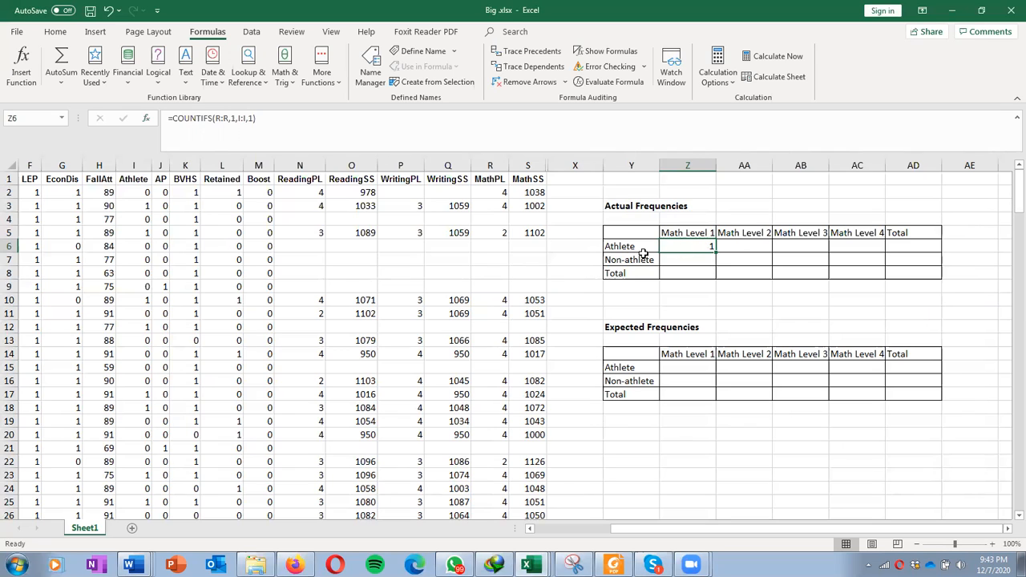
Step: Enter =COUNTIFS(R:R,2,I:I,1) in the Athlete / Math Level 2 cell using the function dialog
left_click(748, 243)
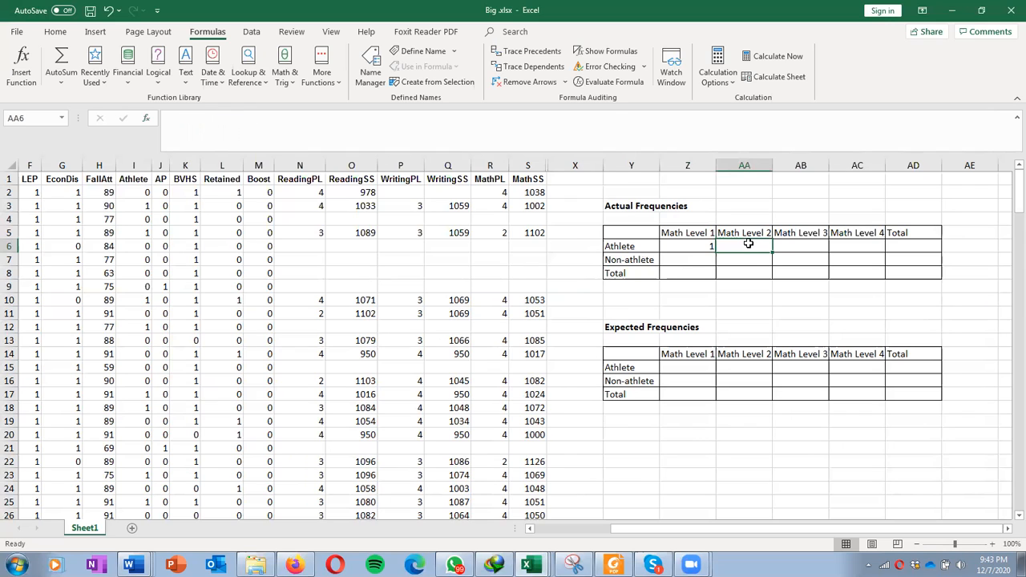
left_click(146, 121)
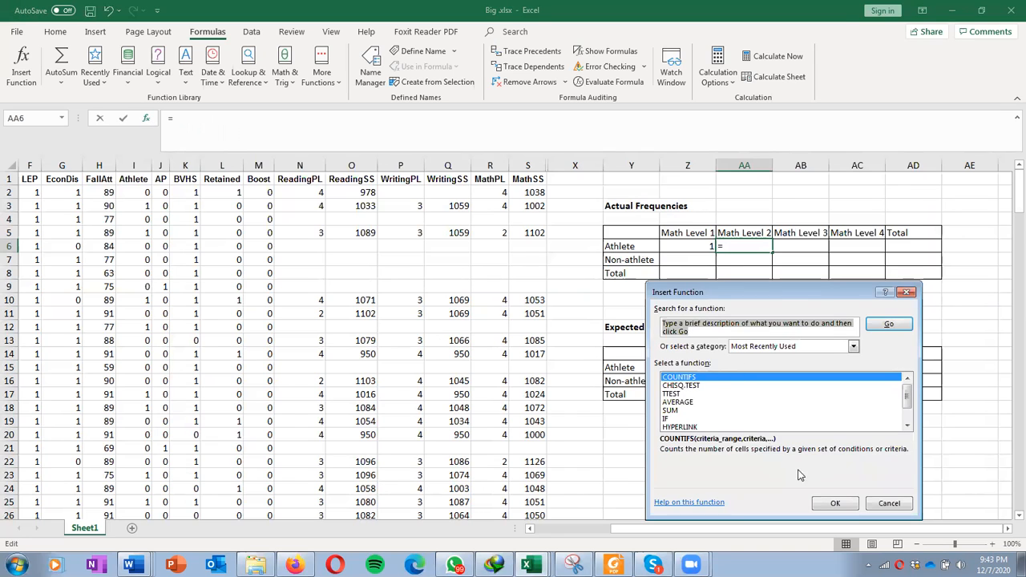
left_click(837, 506)
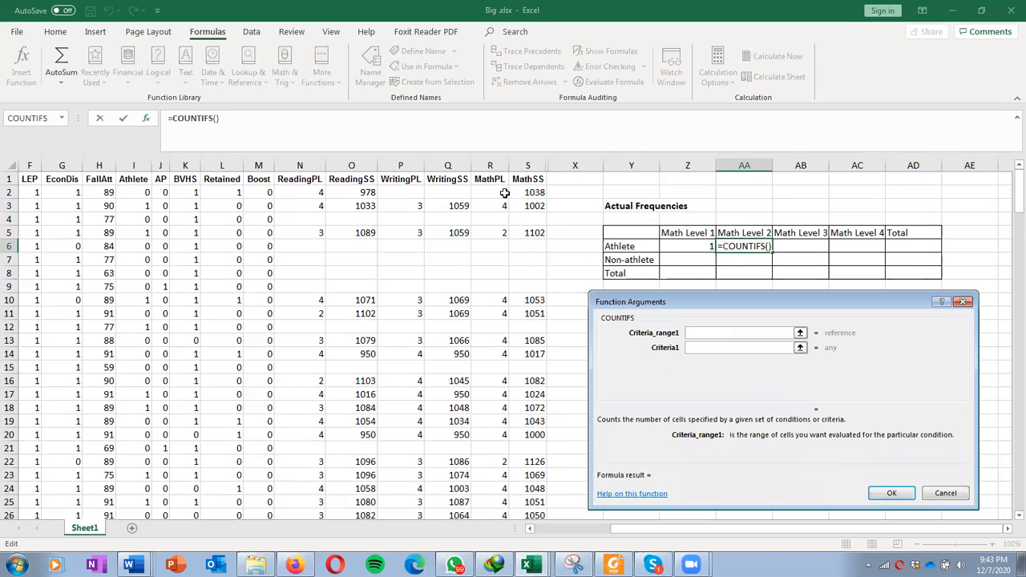
left_click(492, 165)
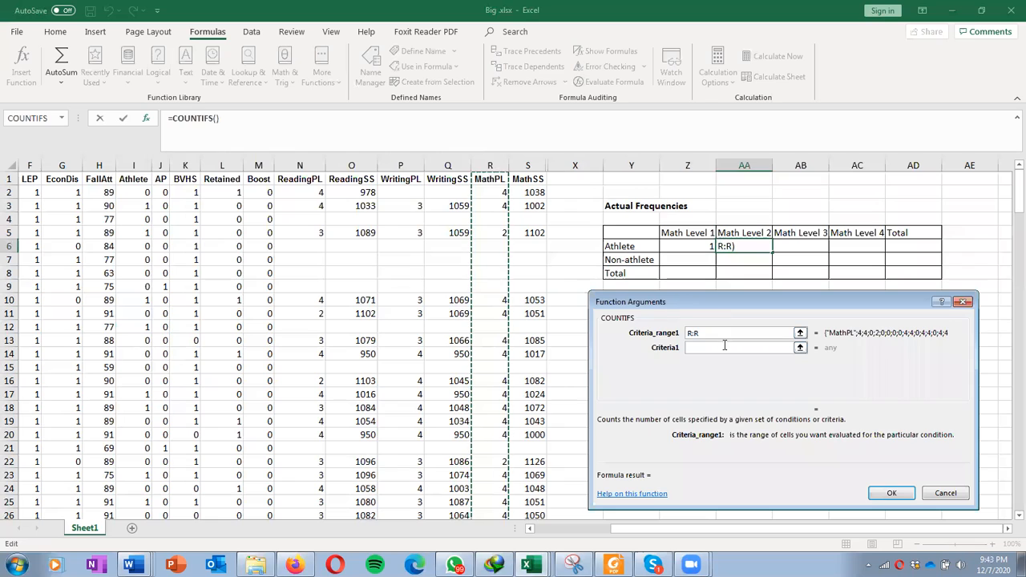
left_click(724, 346)
type("2")
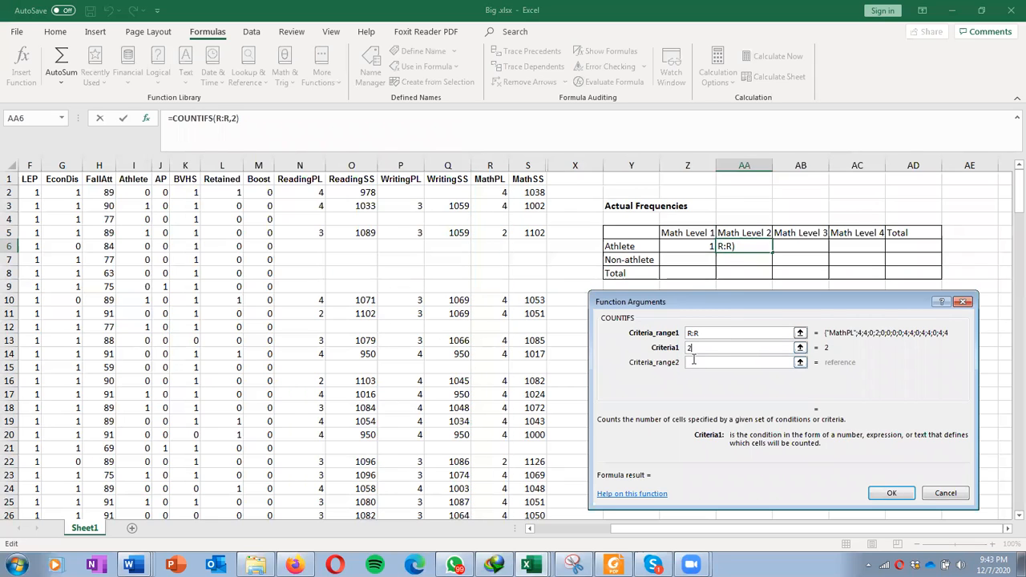
left_click(696, 361)
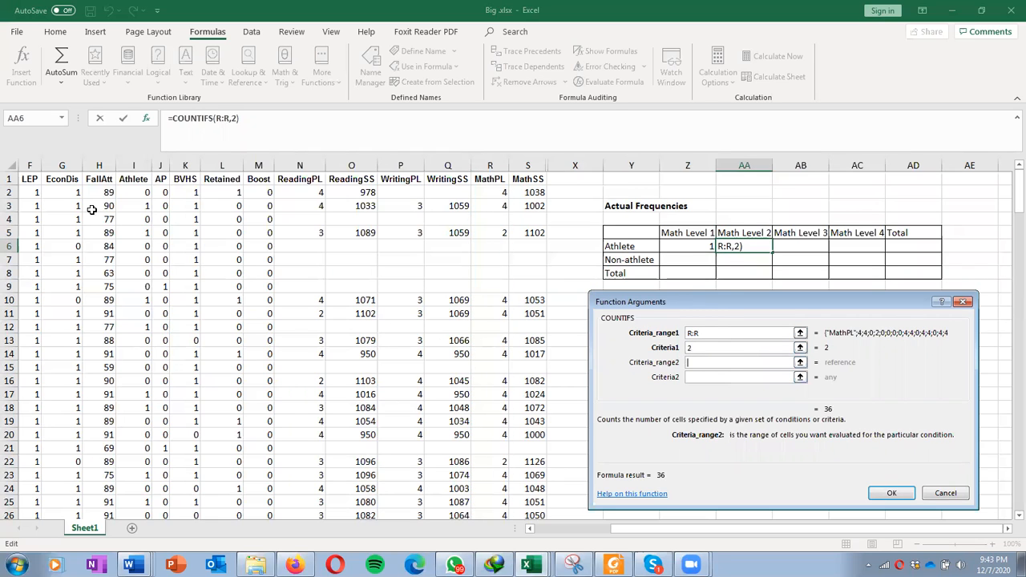
left_click(135, 165)
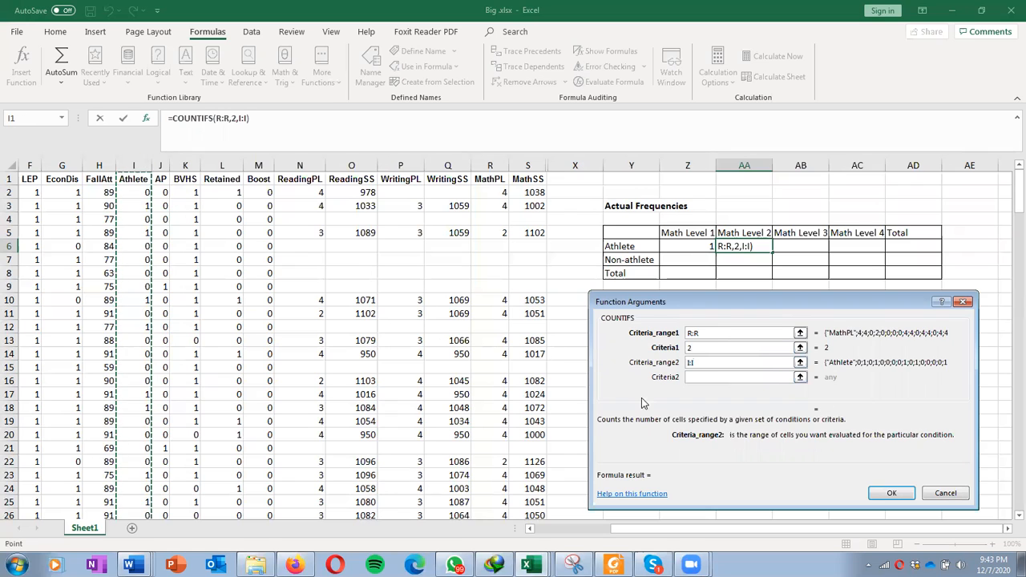
left_click(688, 377)
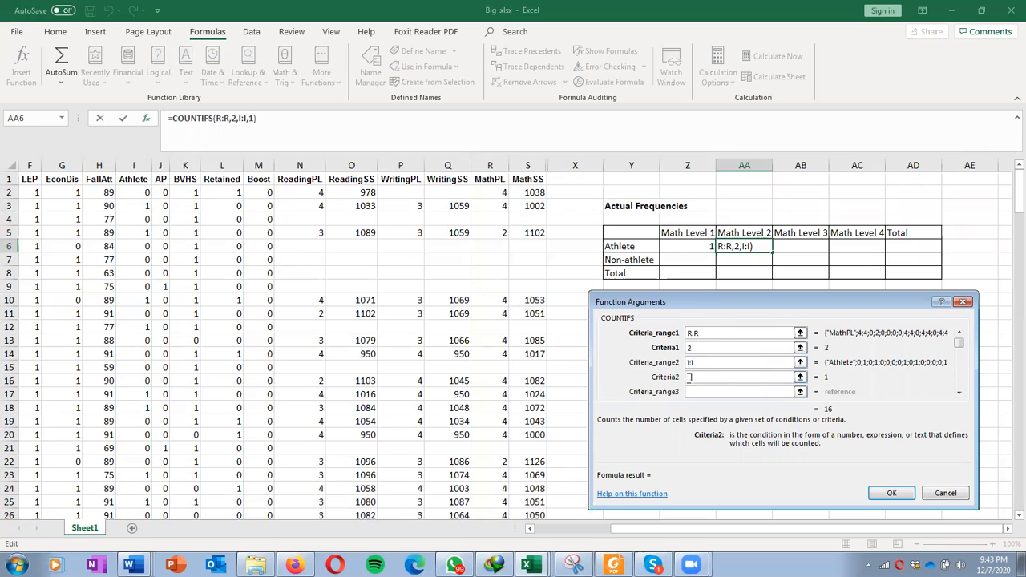
left_click(889, 493)
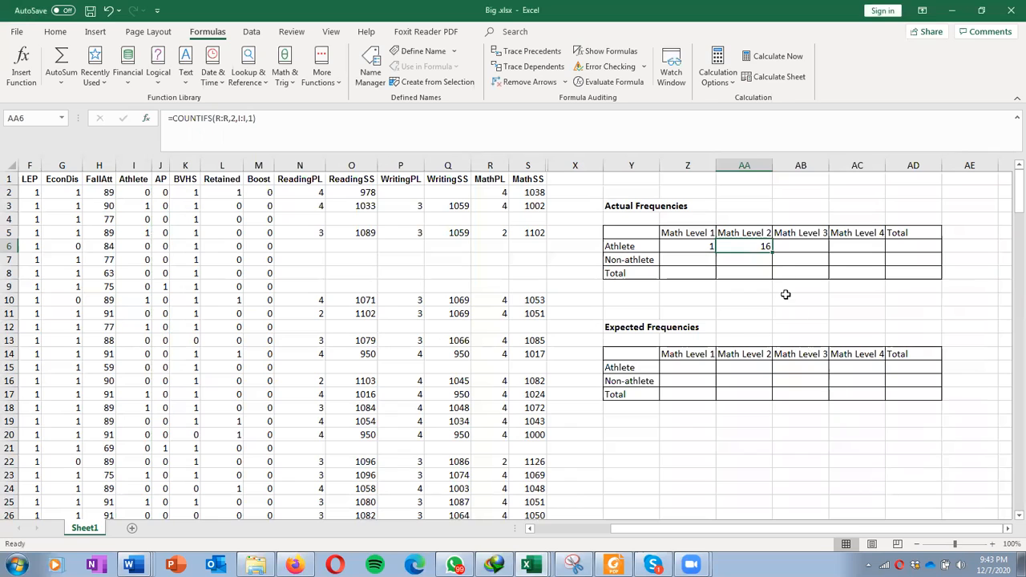
Step: Enter =COUNTIFS(R:R,3,I:I,1) in the Athlete / Math Level 3 cell using the function dialog
left_click(786, 245)
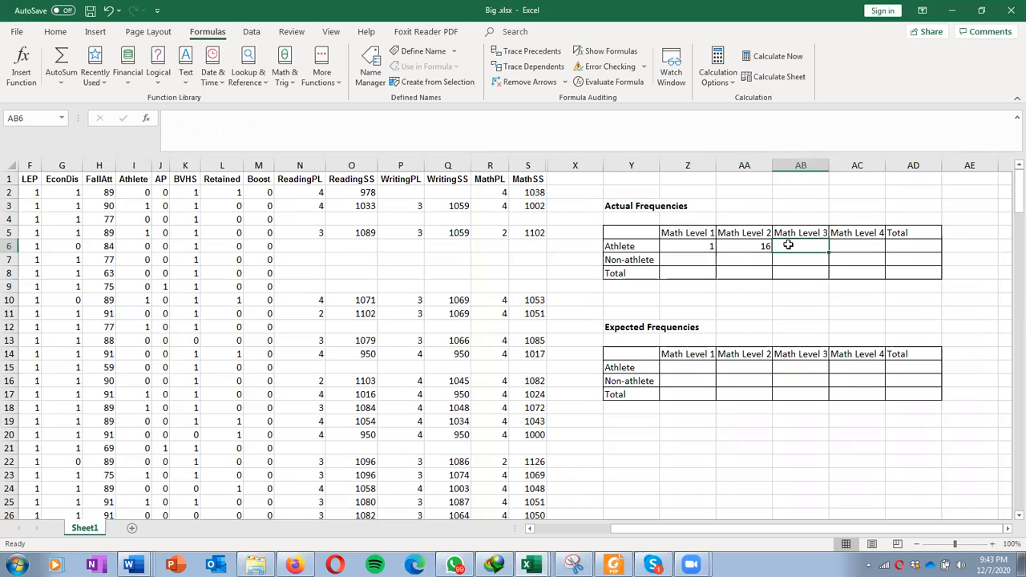
left_click(146, 119)
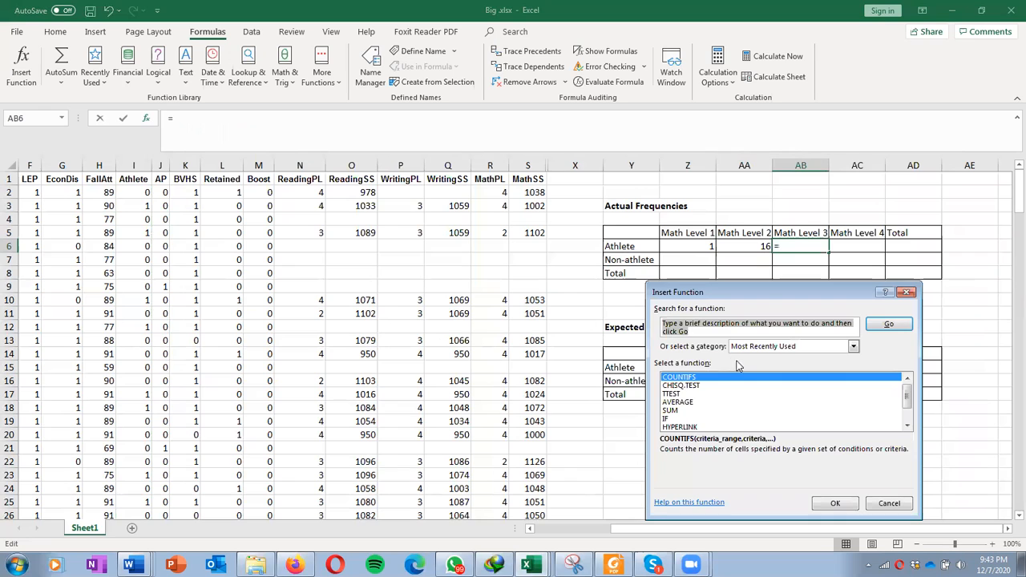
left_click(833, 503)
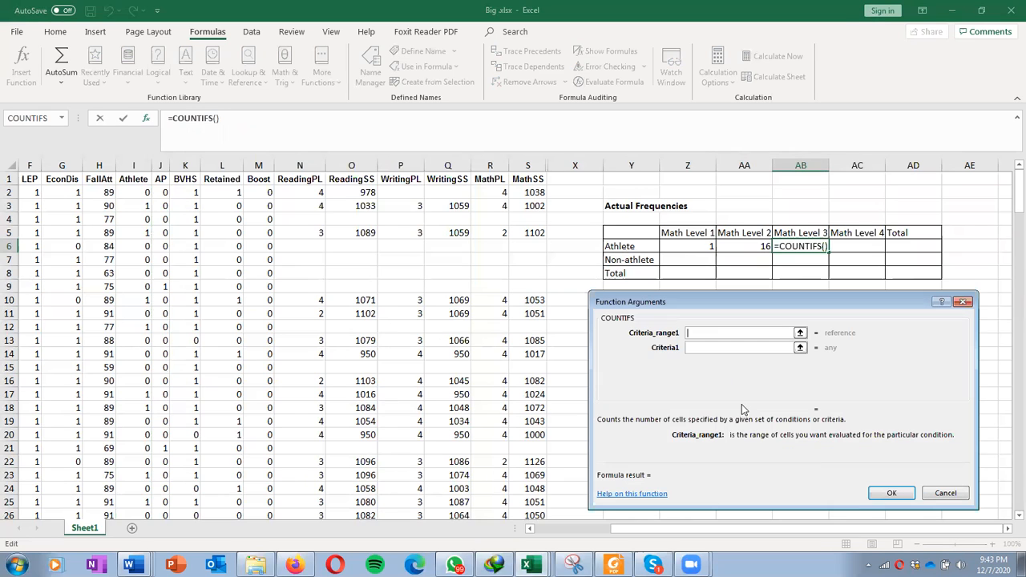
left_click(492, 164)
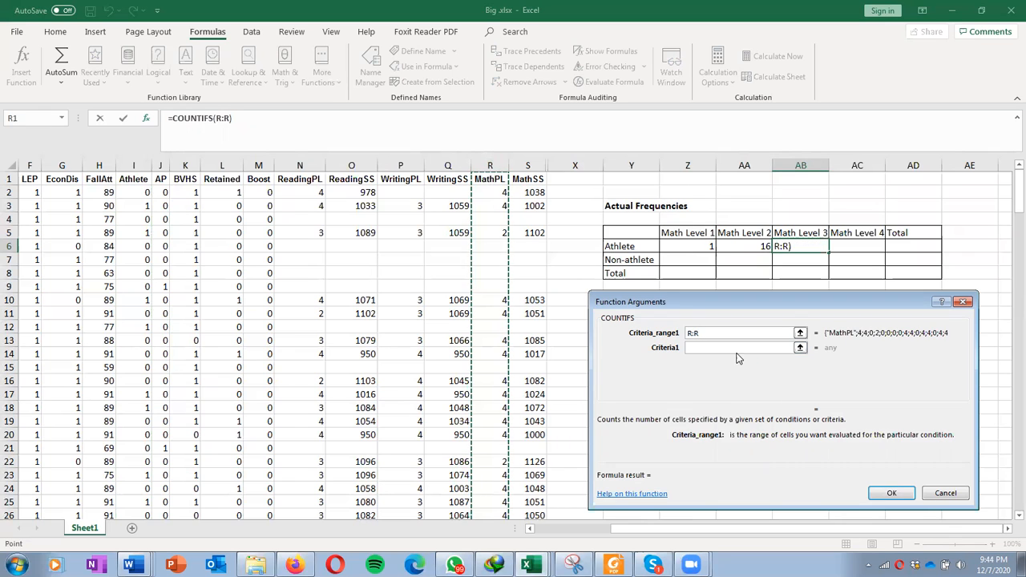
left_click(696, 347)
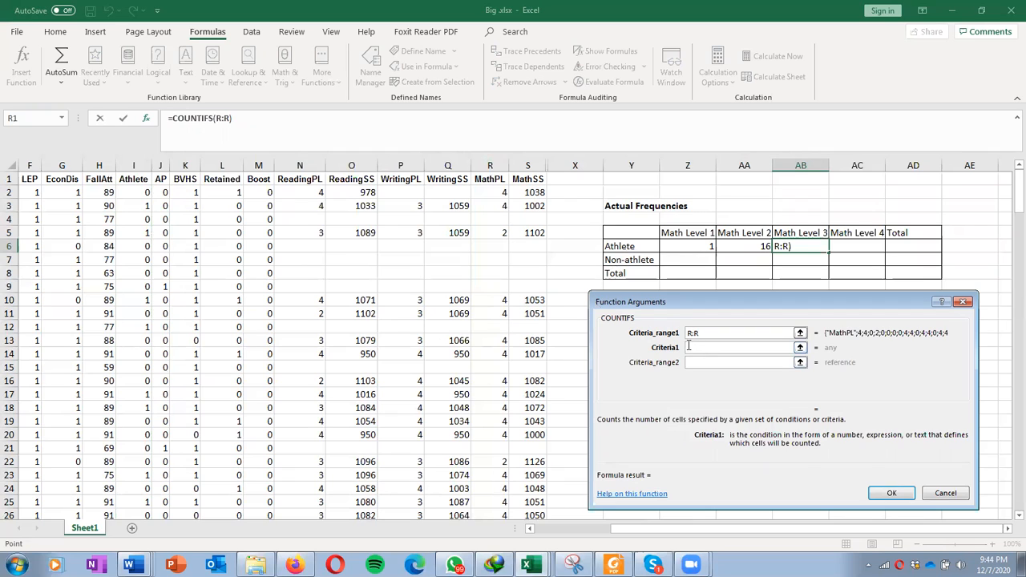
type("3")
left_click(703, 362)
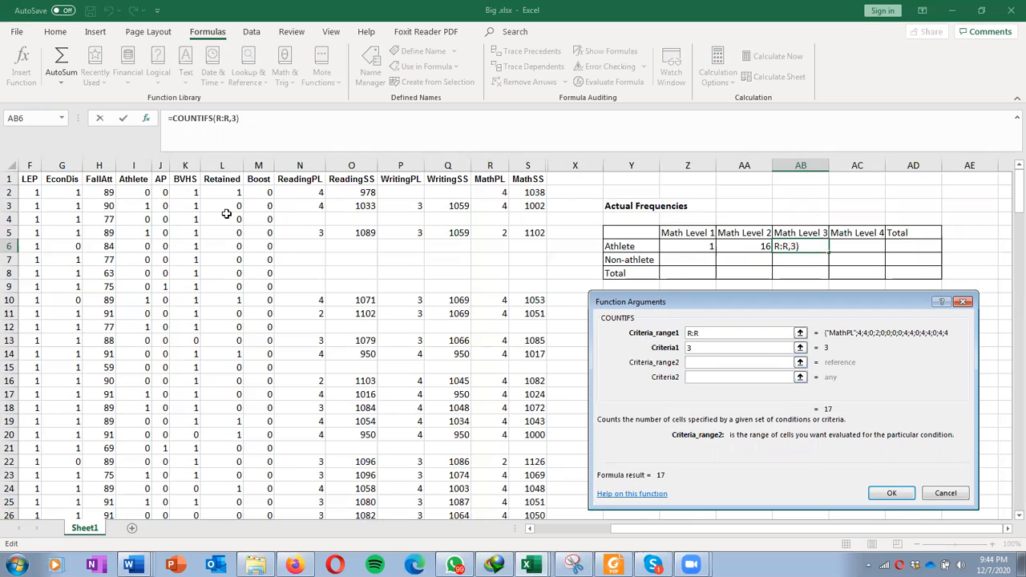
left_click(134, 165)
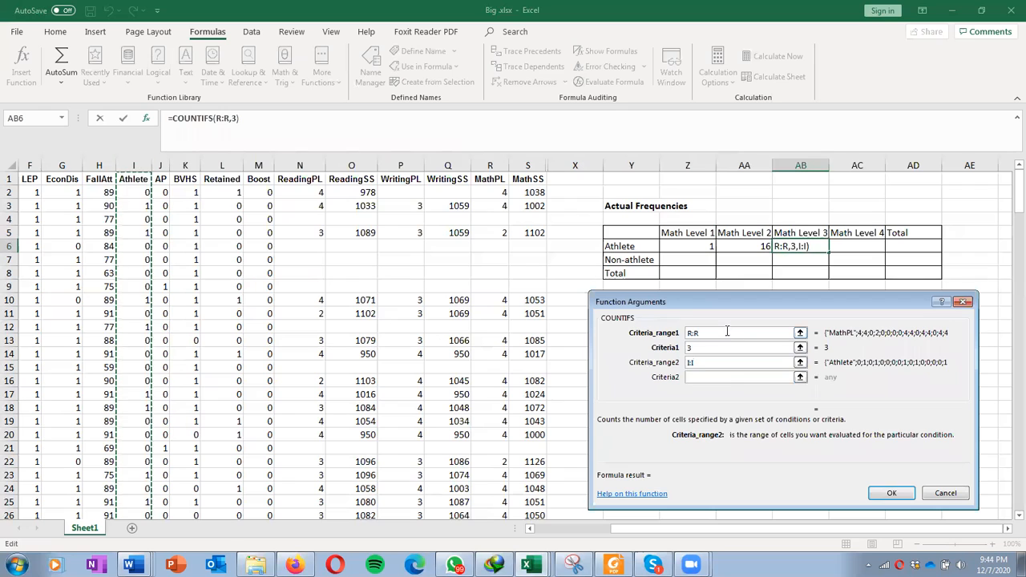
left_click(728, 382)
type("1")
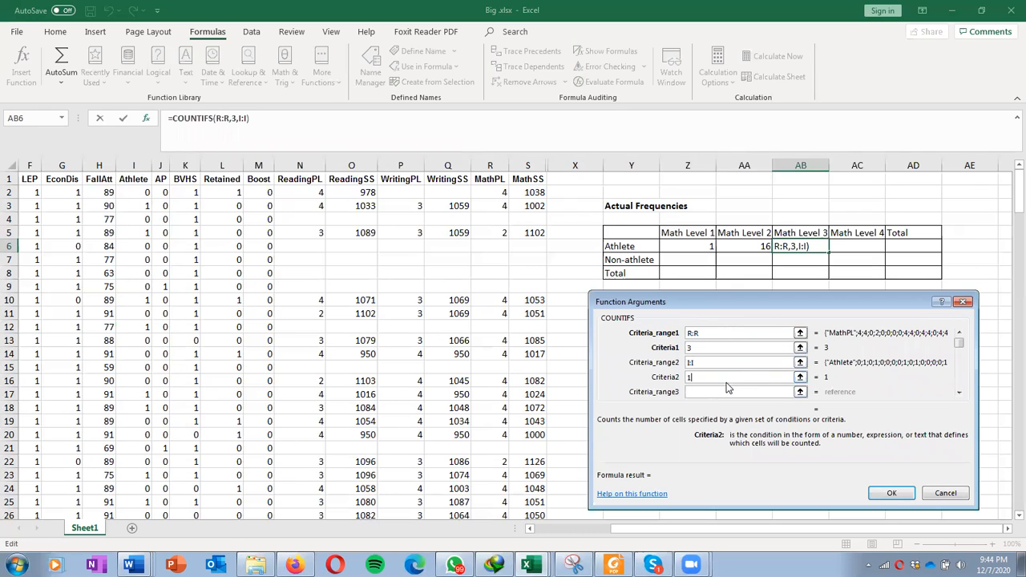
left_click(891, 493)
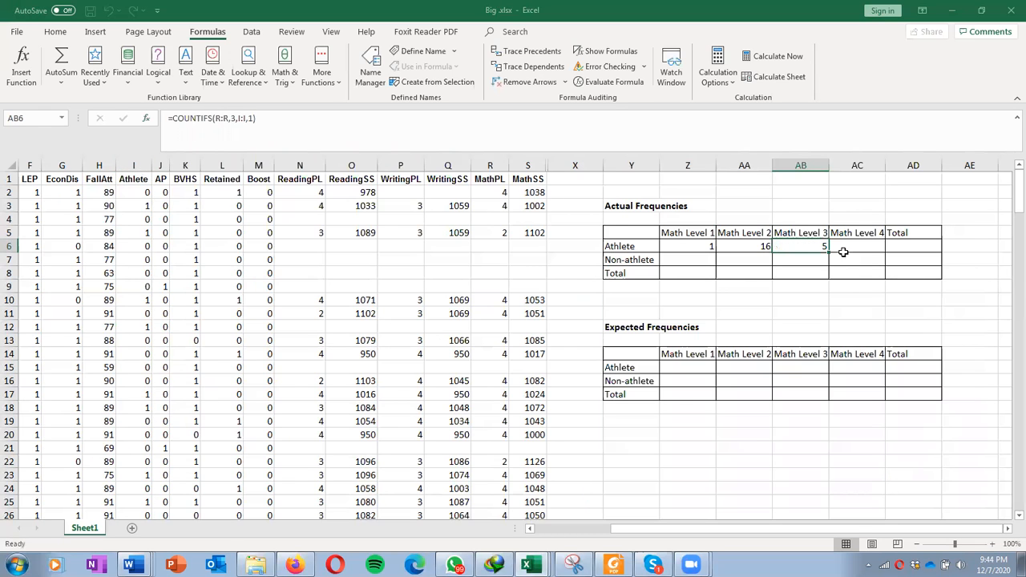
Step: Enter =COUNTIFS(R:R,4,I:I,1) in the Athlete / Math Level 4 cell using the function dialog
left_click(846, 246)
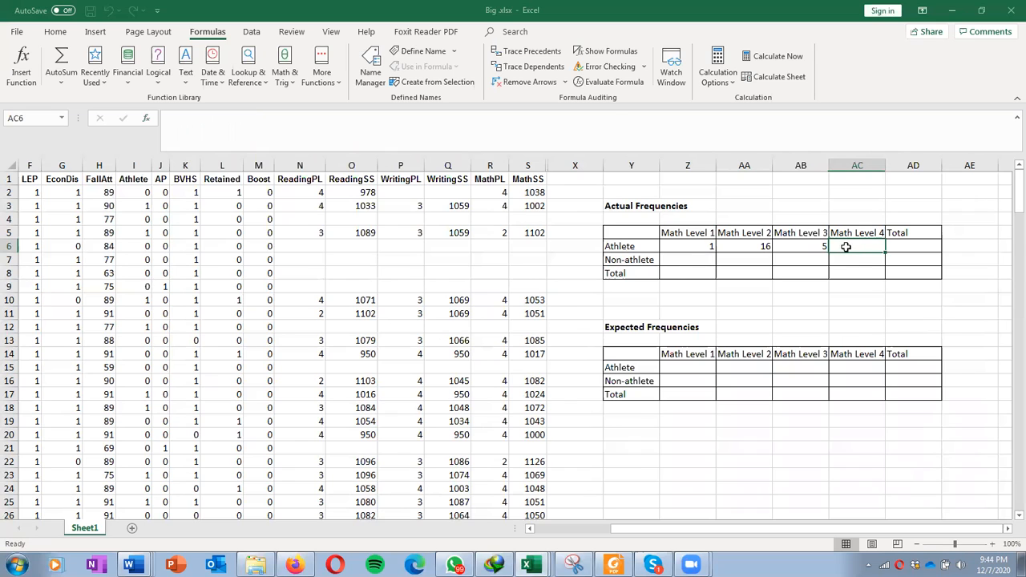
left_click(145, 119)
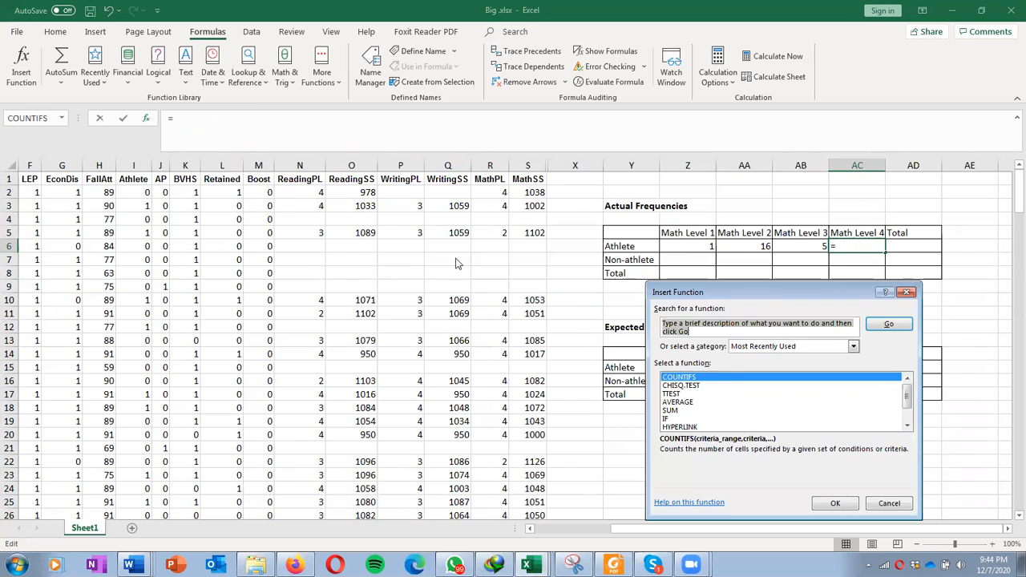
left_click(834, 501)
left_click(490, 165)
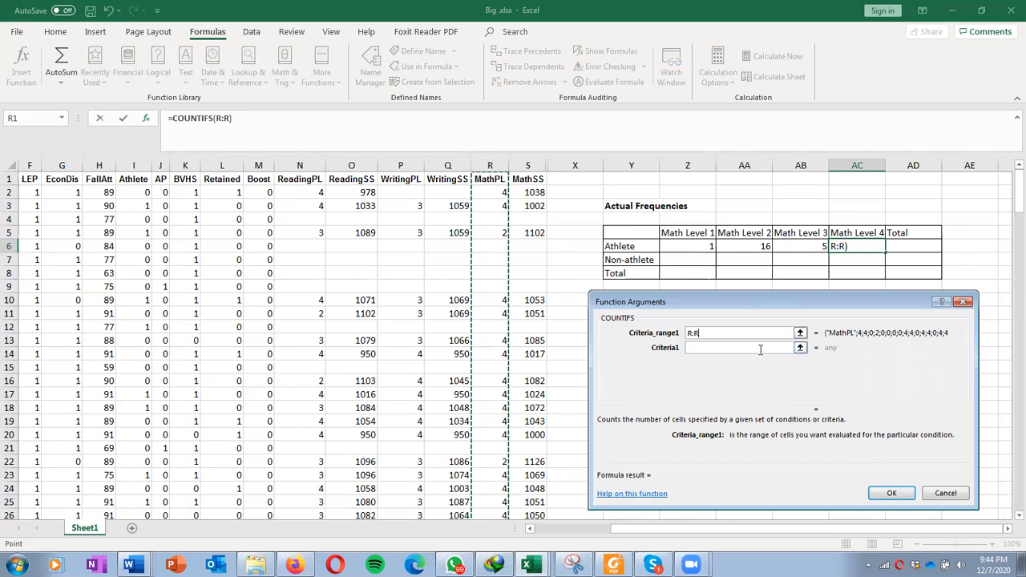
left_click(762, 348)
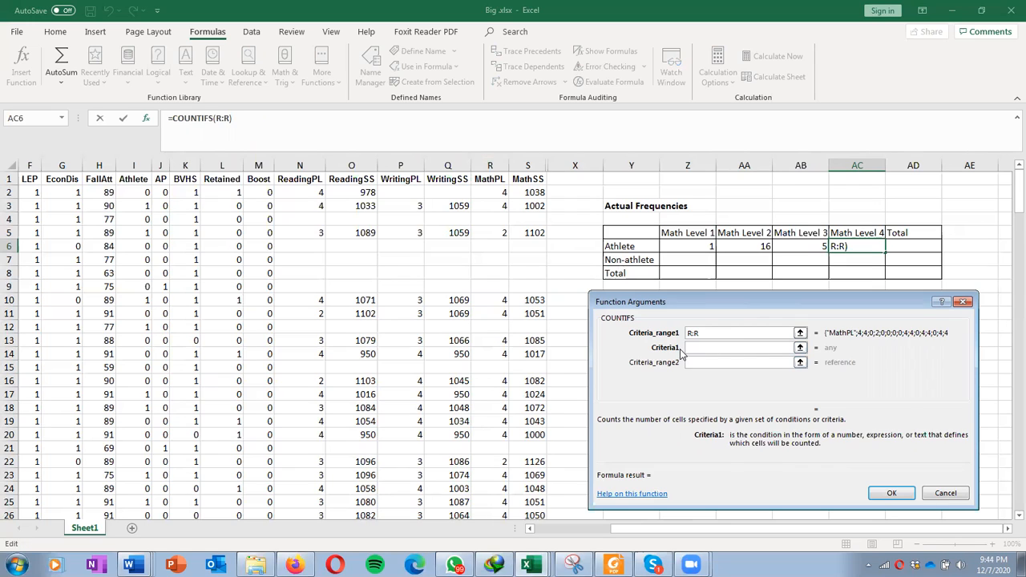
type("4")
left_click(721, 363)
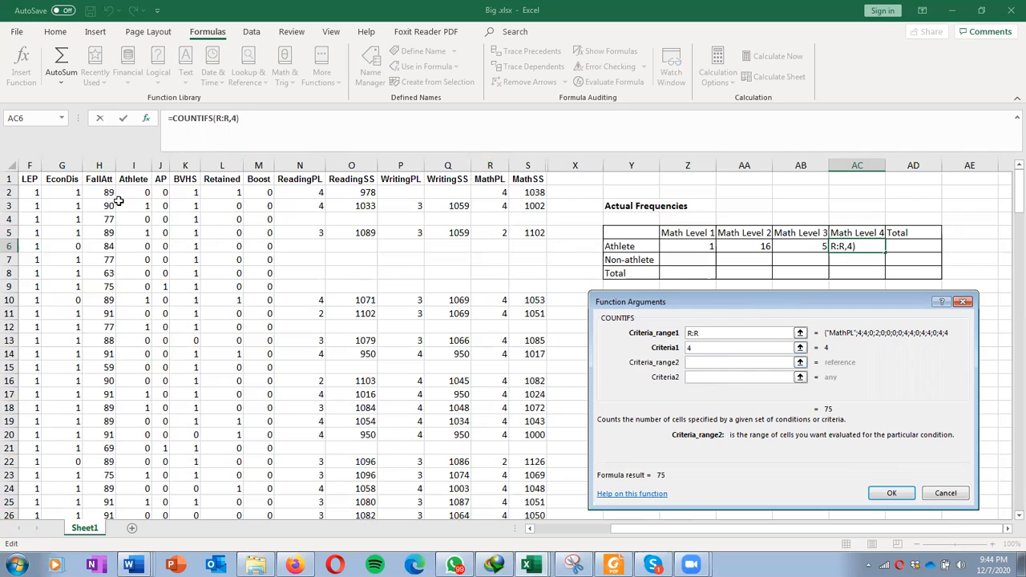
left_click(135, 165)
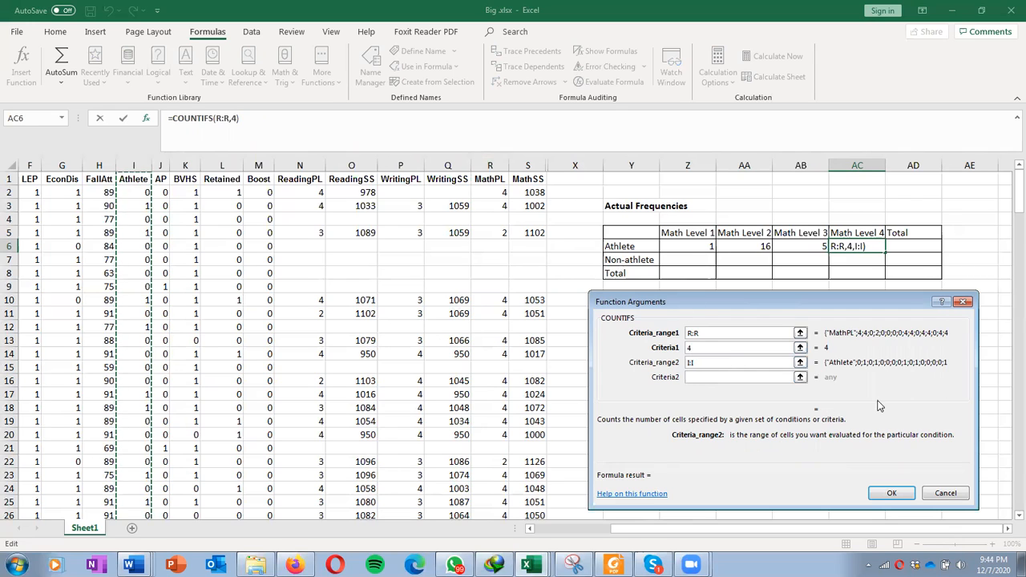
left_click(781, 379)
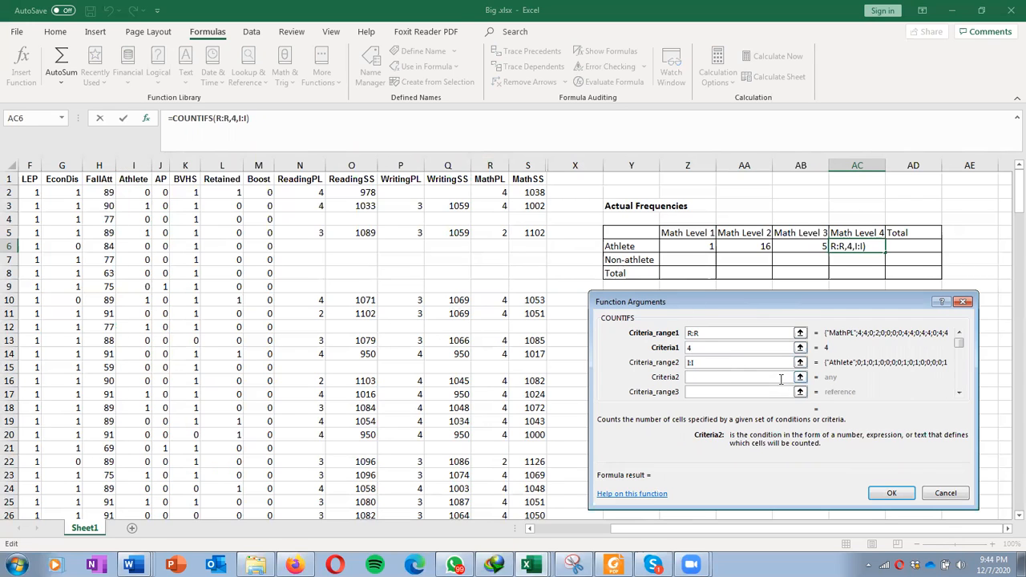
left_click(898, 490)
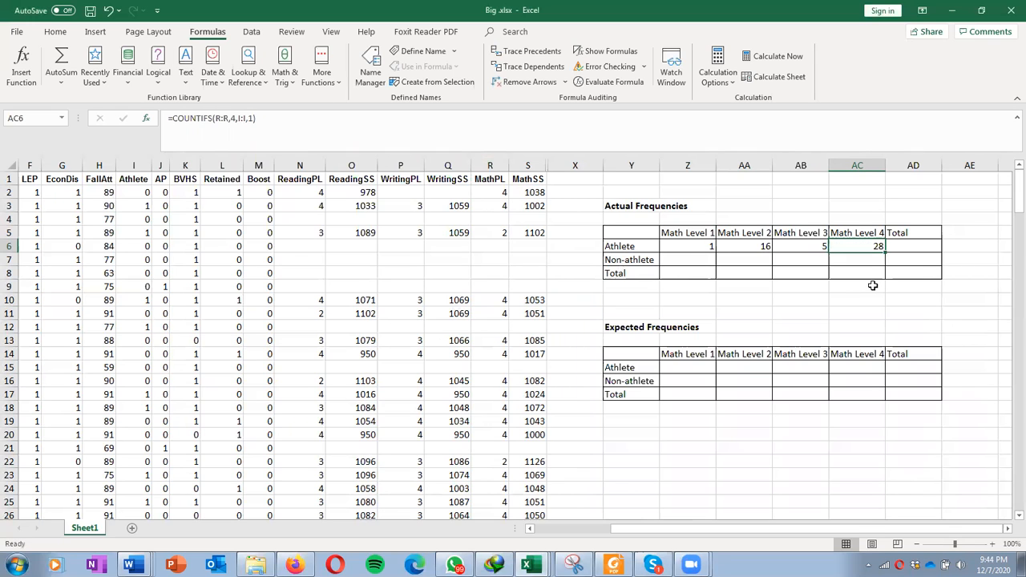
Step: Start a COUNTIFS formula in the Non-athlete / Math Level 1 cell, using column R as the first range
left_click(684, 261)
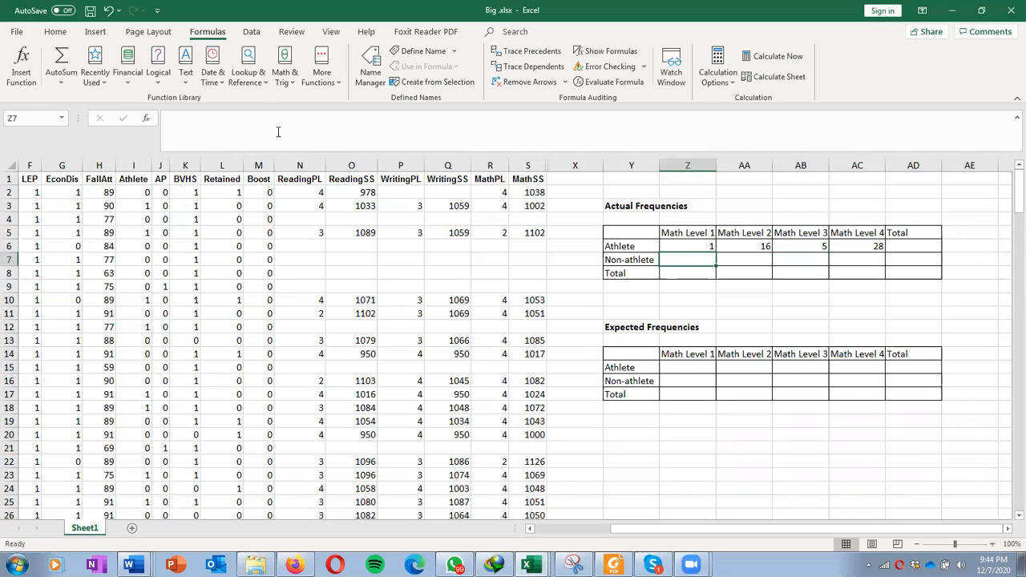
left_click(146, 118)
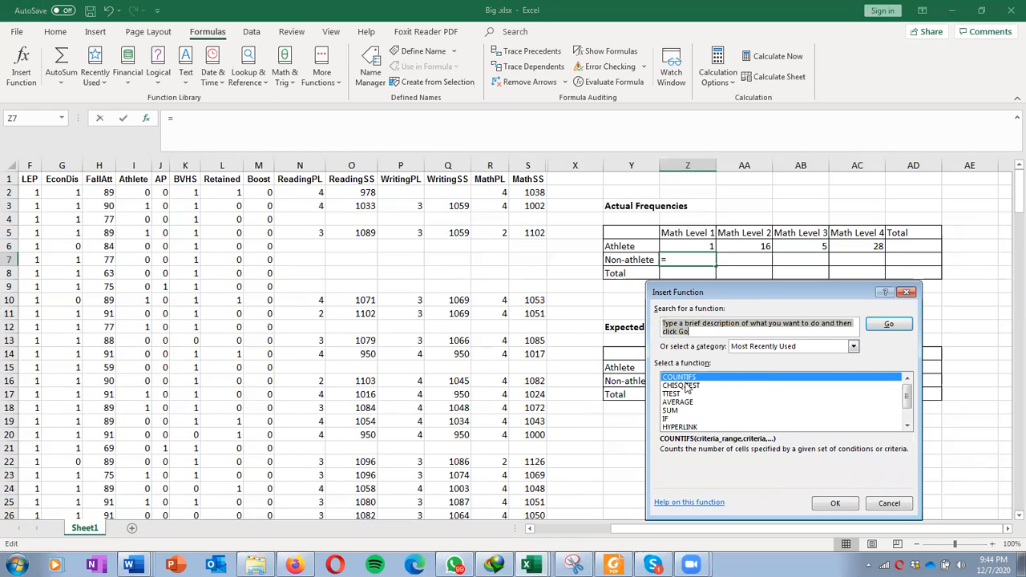
left_click(833, 502)
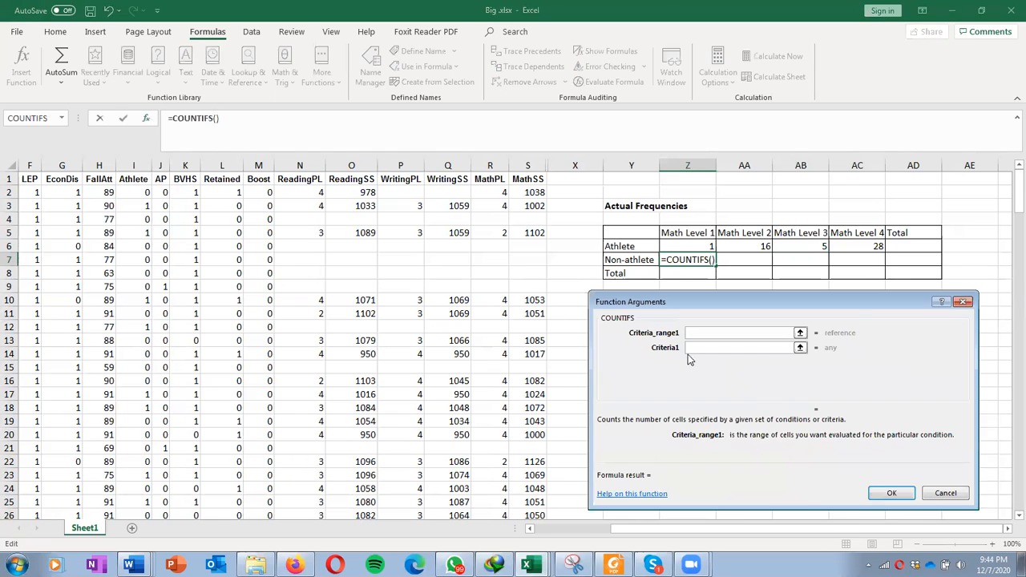
left_click(492, 167)
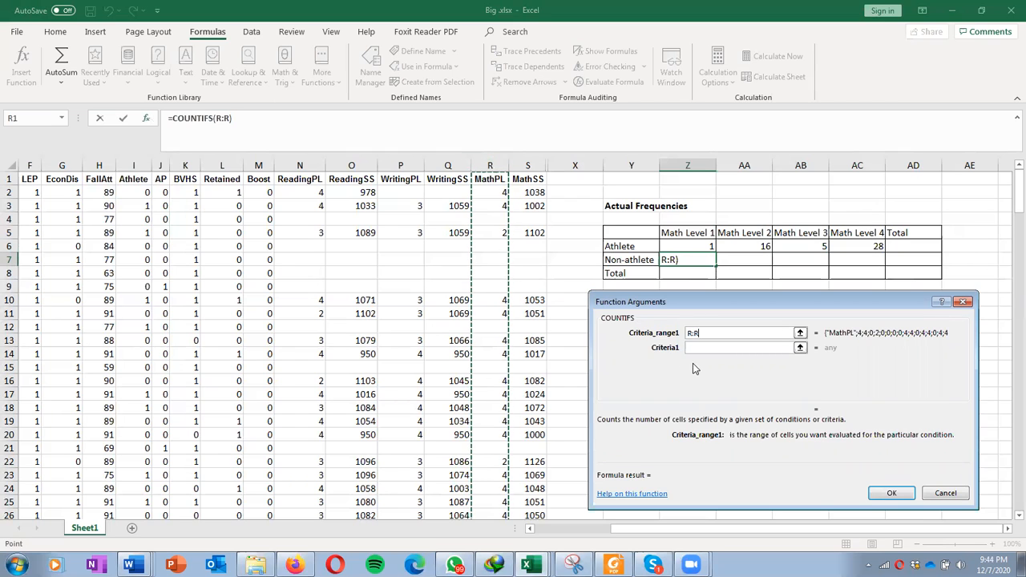
left_click(696, 349)
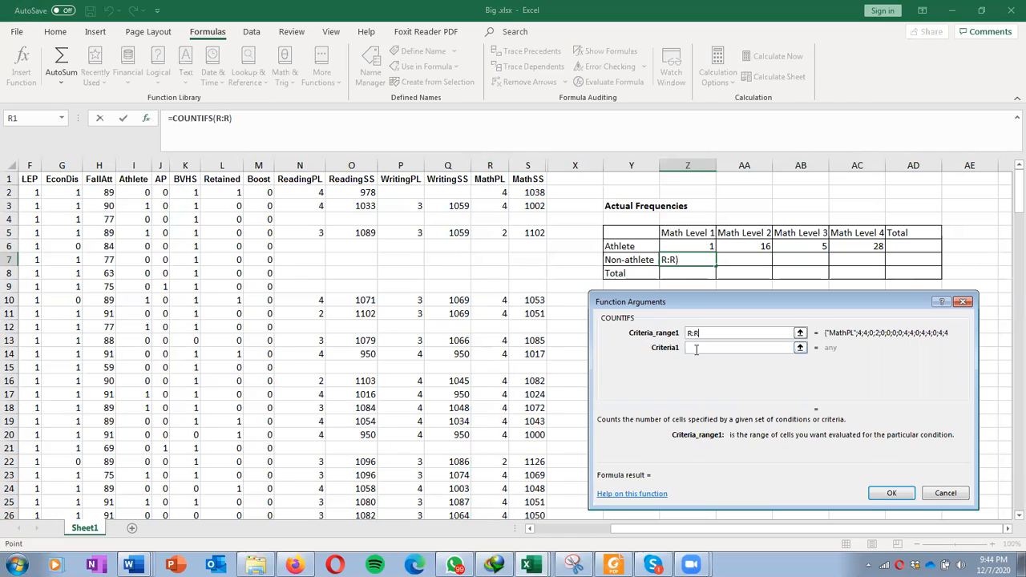
type("1+")
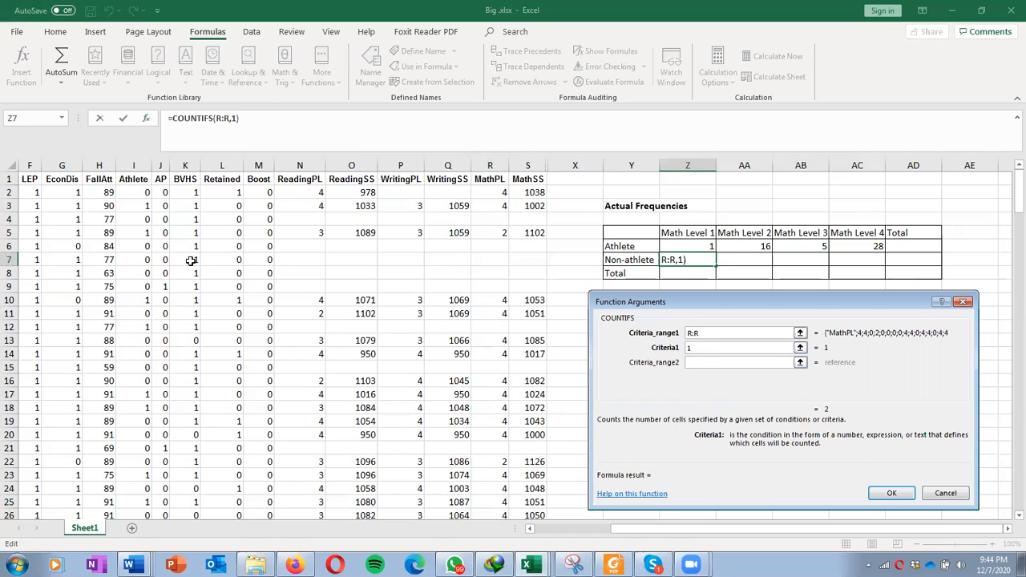
left_click(135, 164)
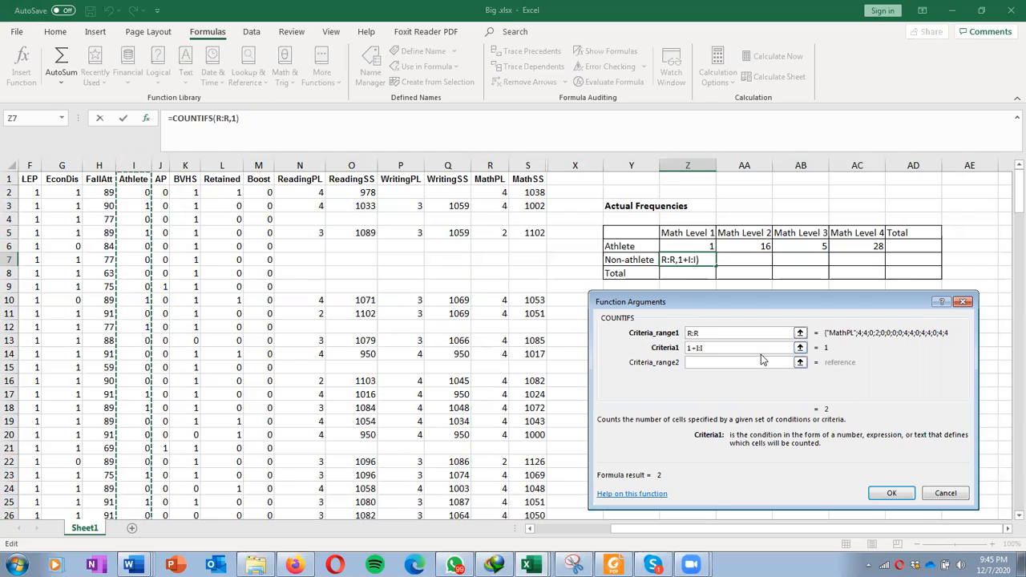
left_click(755, 361)
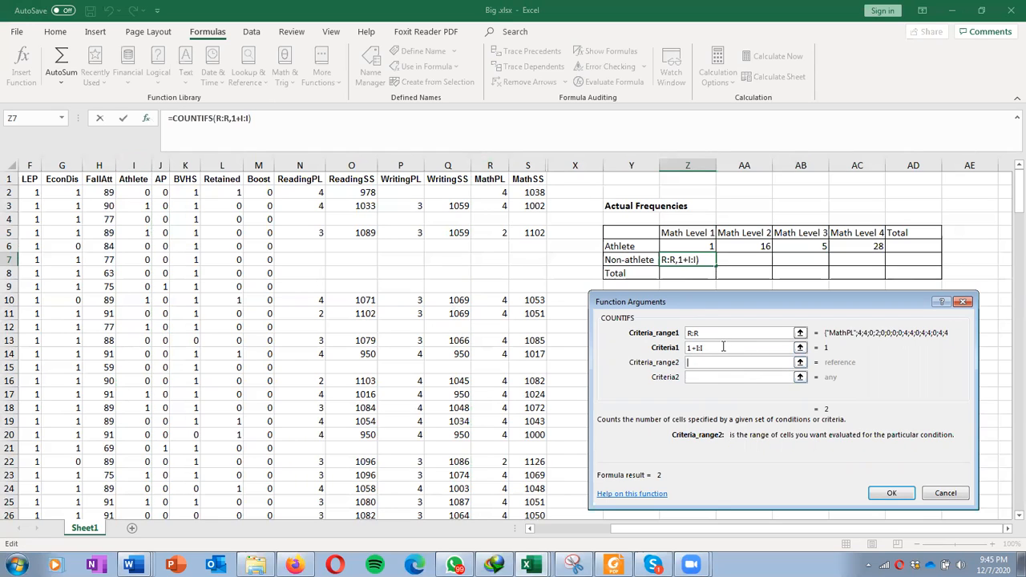
left_click(723, 346)
key("BackSpace")
key("BackSpace")
key("BackSpace")
key("BackSpace")
key("BackSpace")
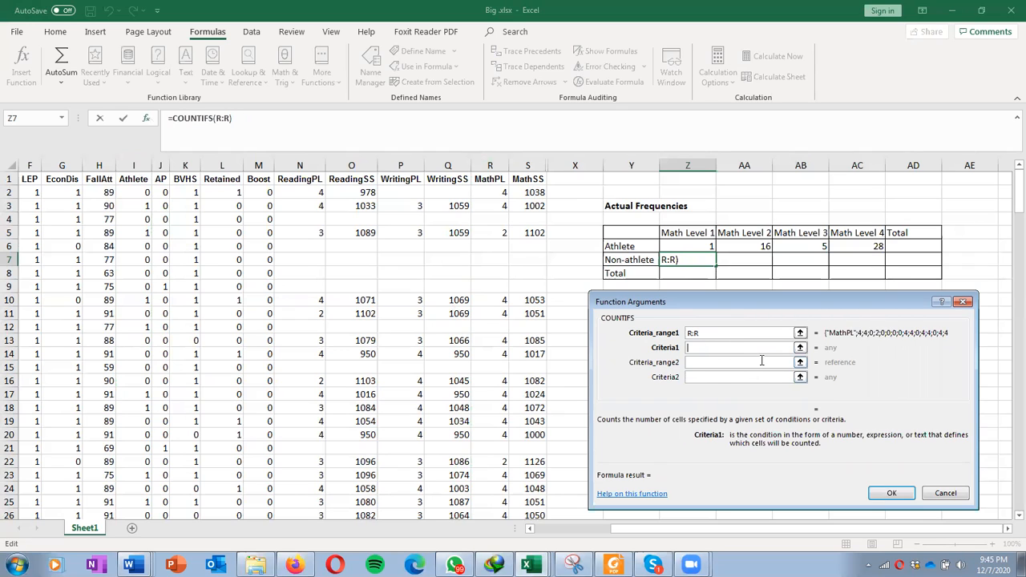
Step: Set the first criterion to 1, add column I with criterion 0, and finish the Non-athlete Math Level 1 count formula
type("1")
left_click(751, 365)
left_click(133, 165)
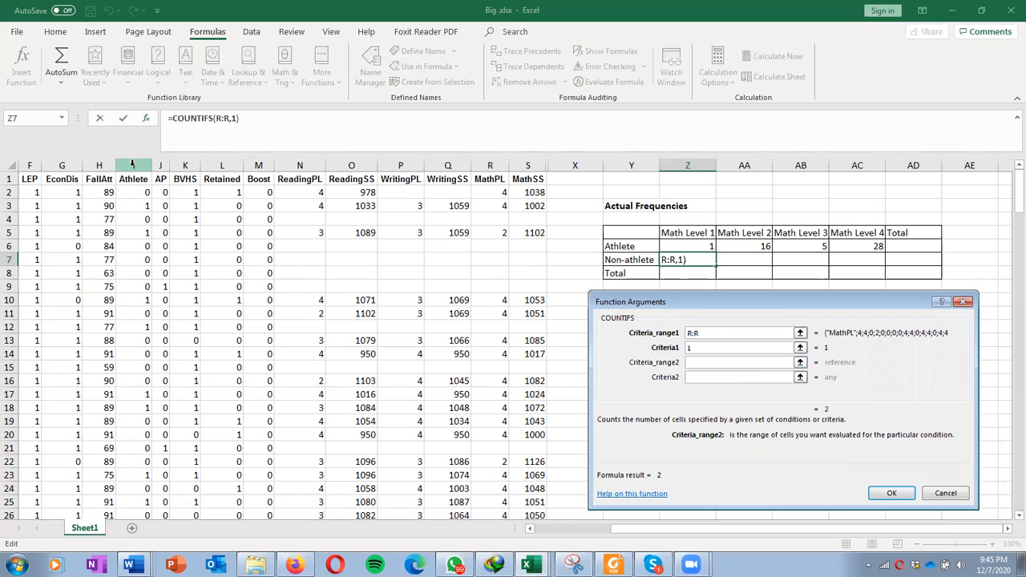
left_click(710, 377)
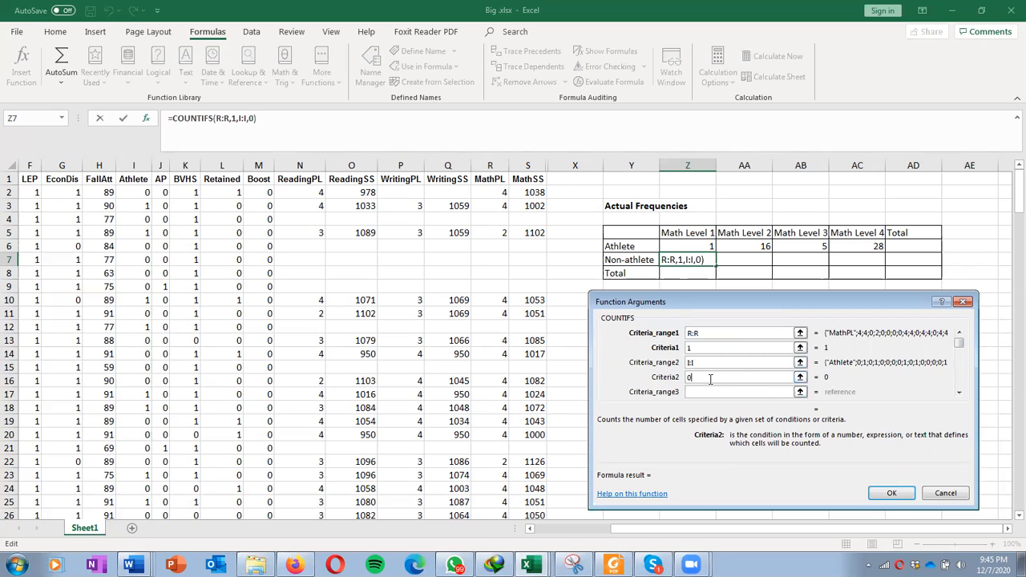
left_click(892, 493)
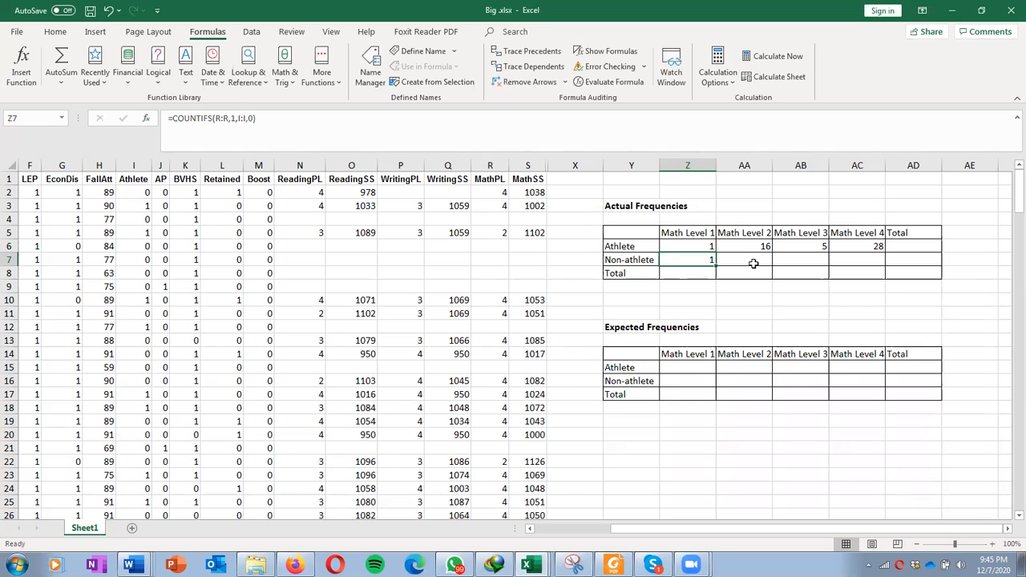
Step: Enter =COUNTIFS(R:R,2,I:I,0) in the Non-athlete / Math Level 2 cell using the function dialog
left_click(752, 261)
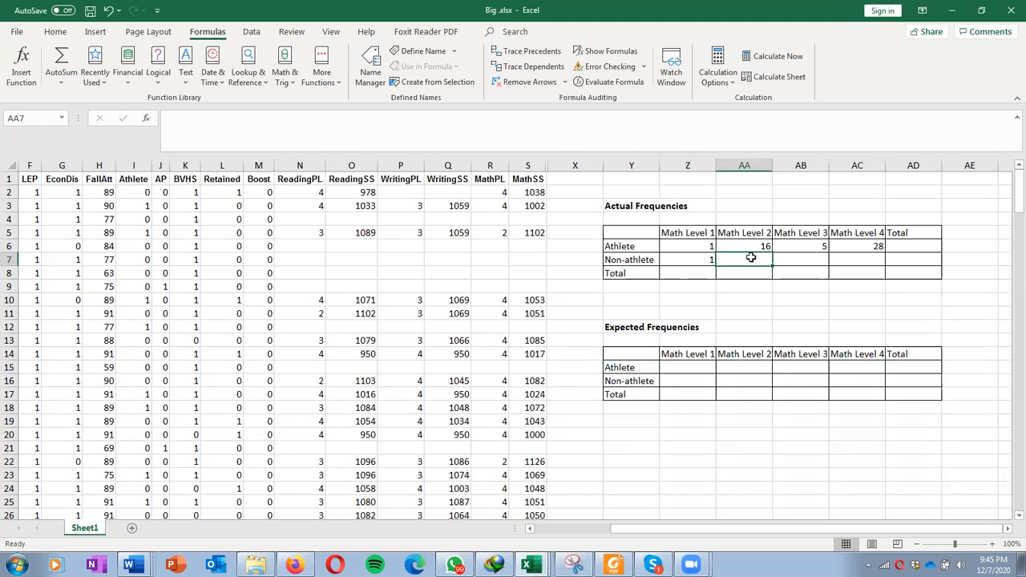
left_click(147, 119)
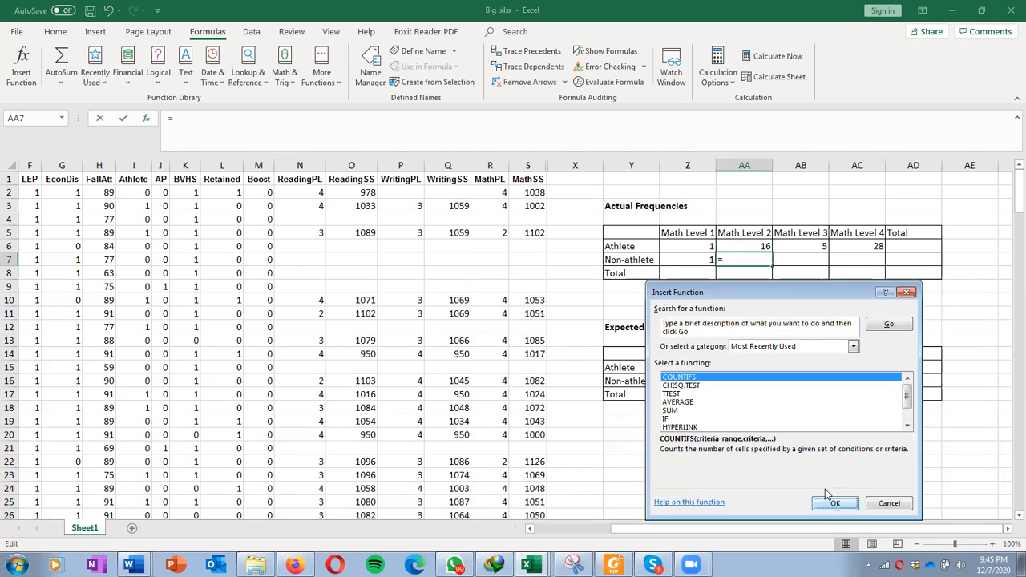
left_click(834, 503)
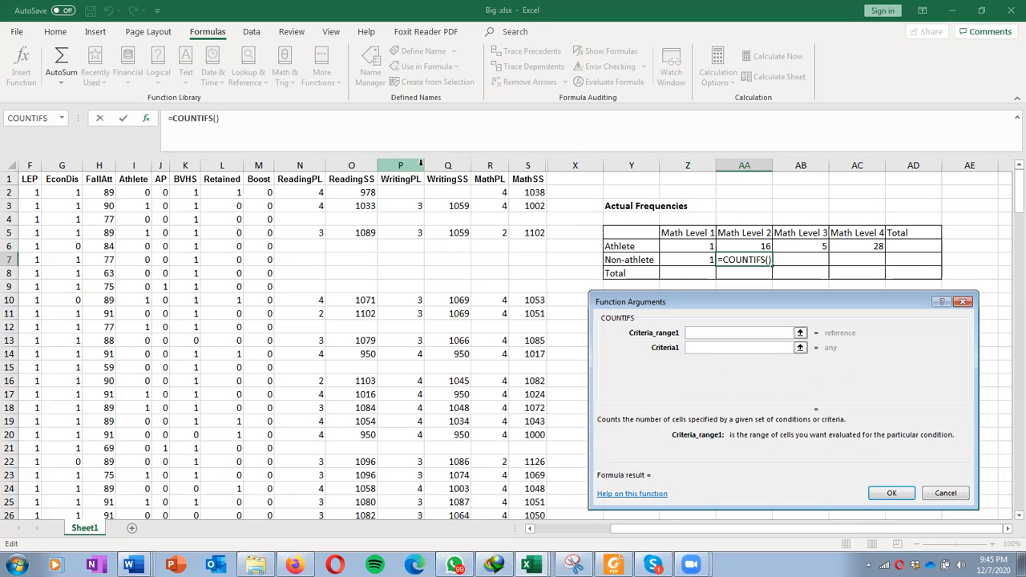
left_click(490, 165)
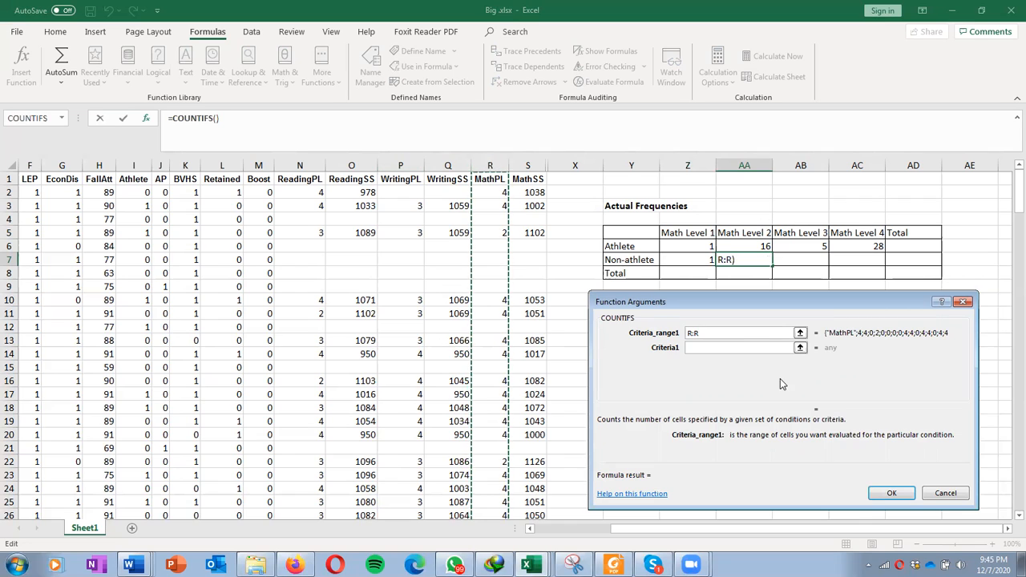
left_click(742, 346)
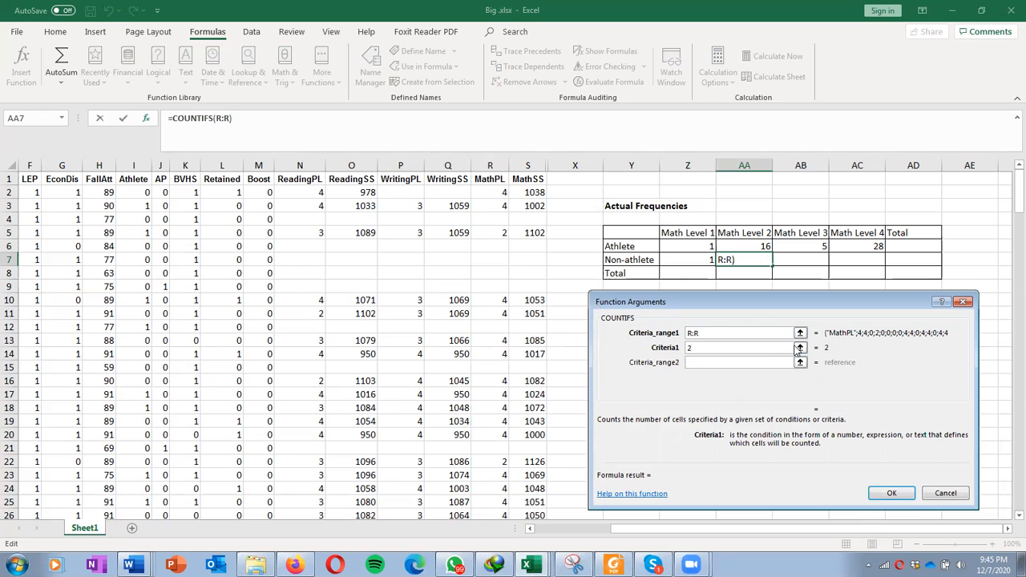
left_click(767, 362)
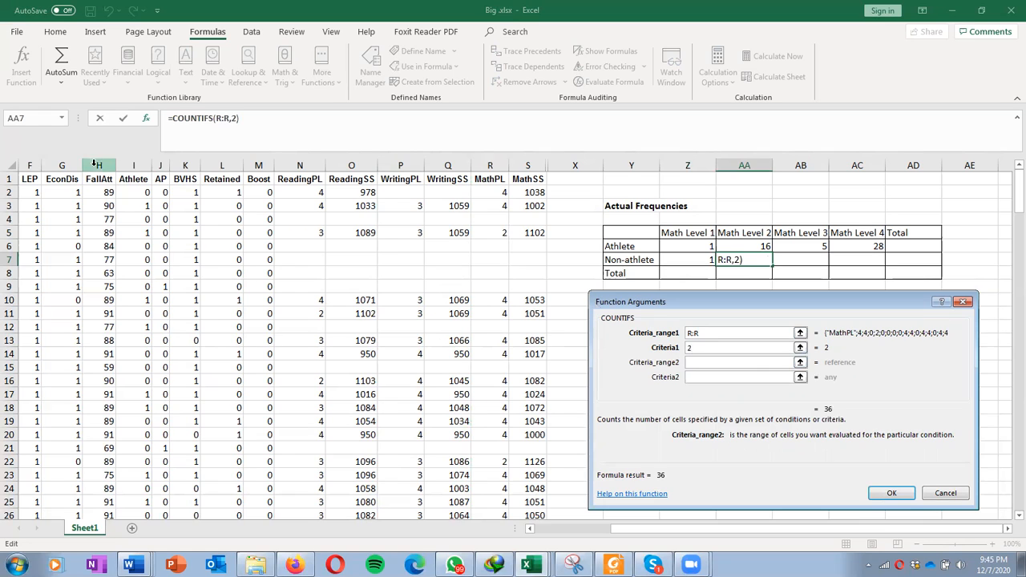
left_click(133, 165)
left_click(701, 376)
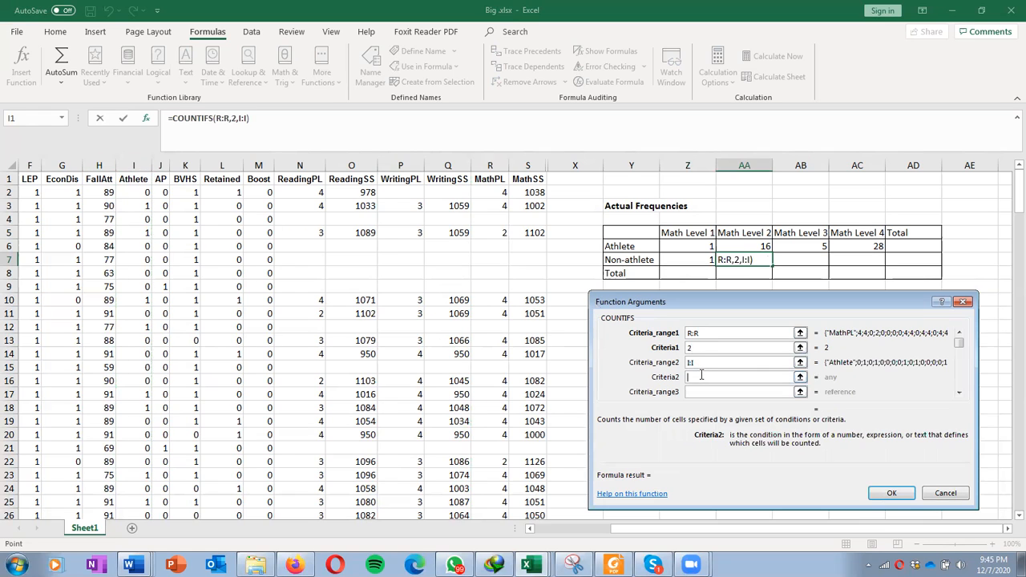
type("0")
left_click(890, 493)
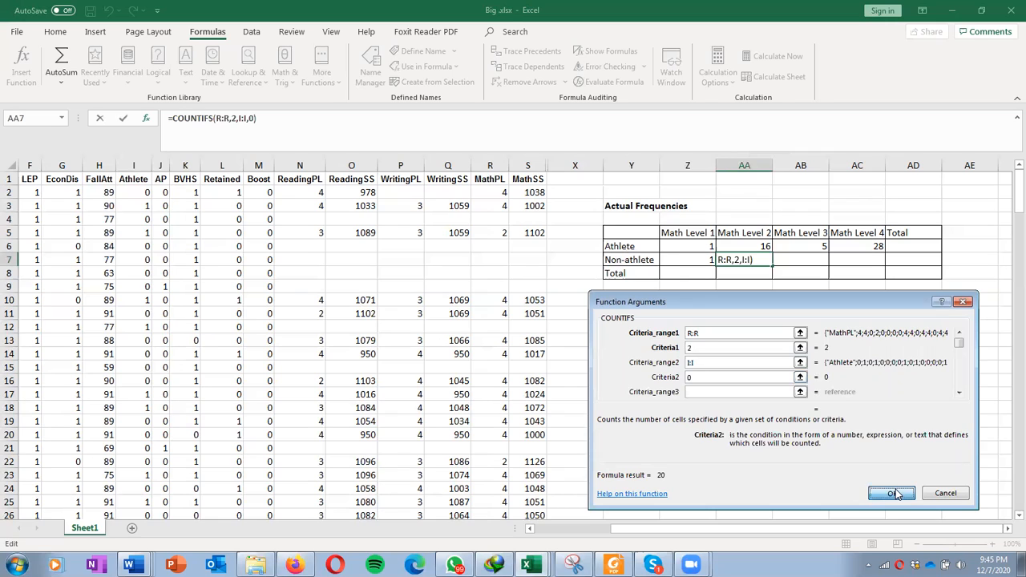
Step: Enter =COUNTIFS(R:R,3,I:I,0) in the Non-athlete / Math Level 3 cell using the function dialog
left_click(790, 260)
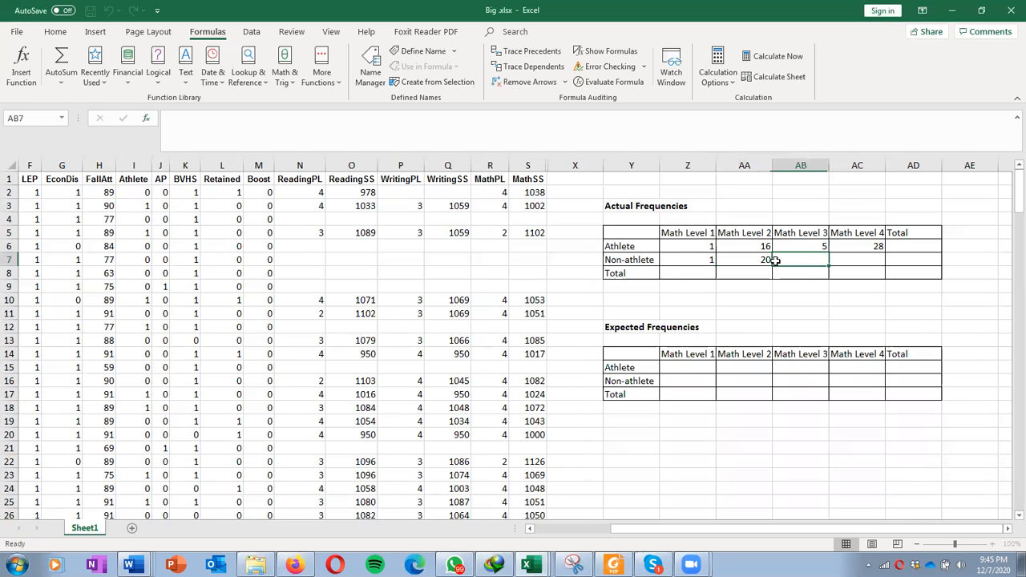
left_click(148, 119)
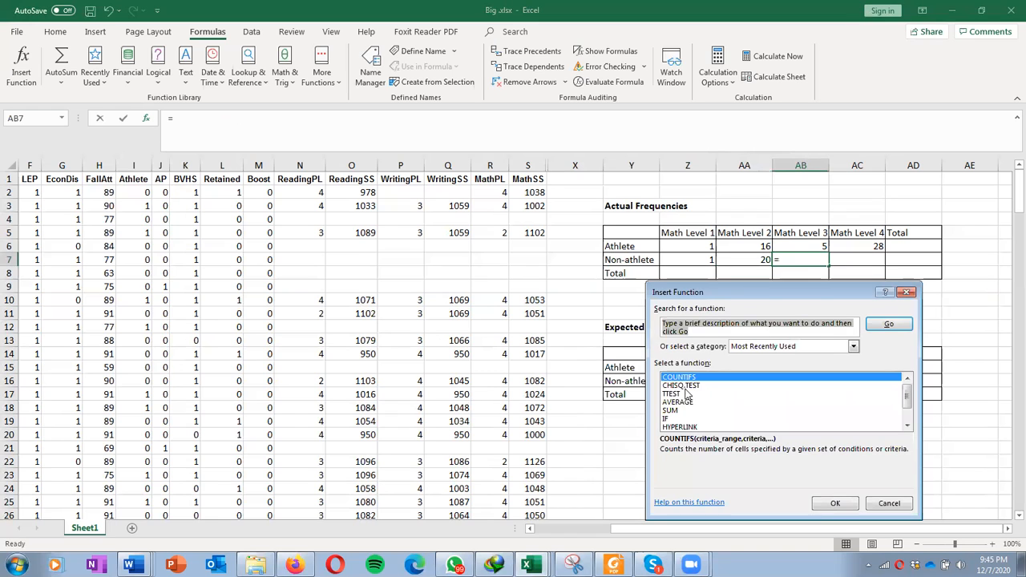
left_click(830, 503)
left_click(490, 165)
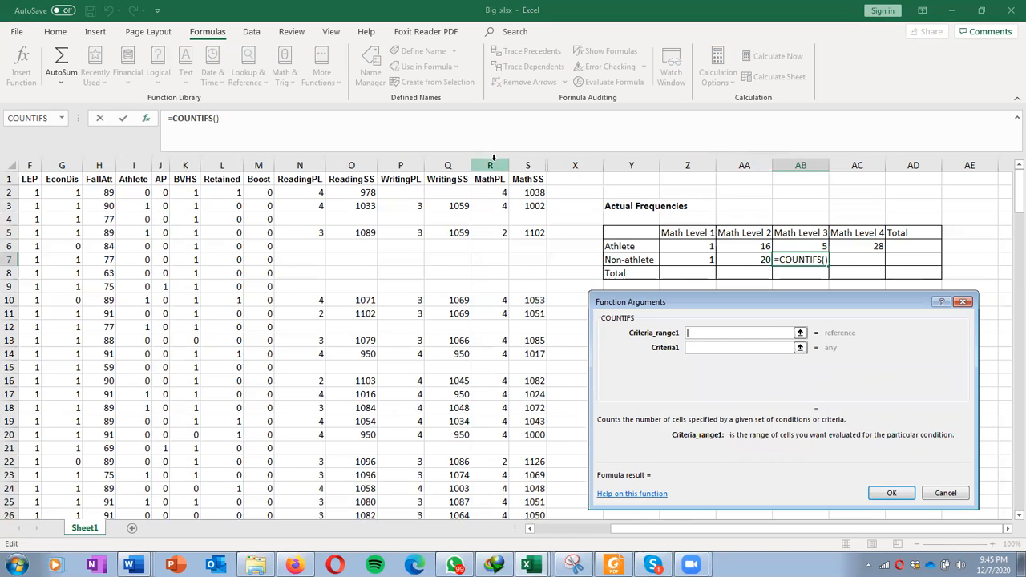
left_click(721, 347)
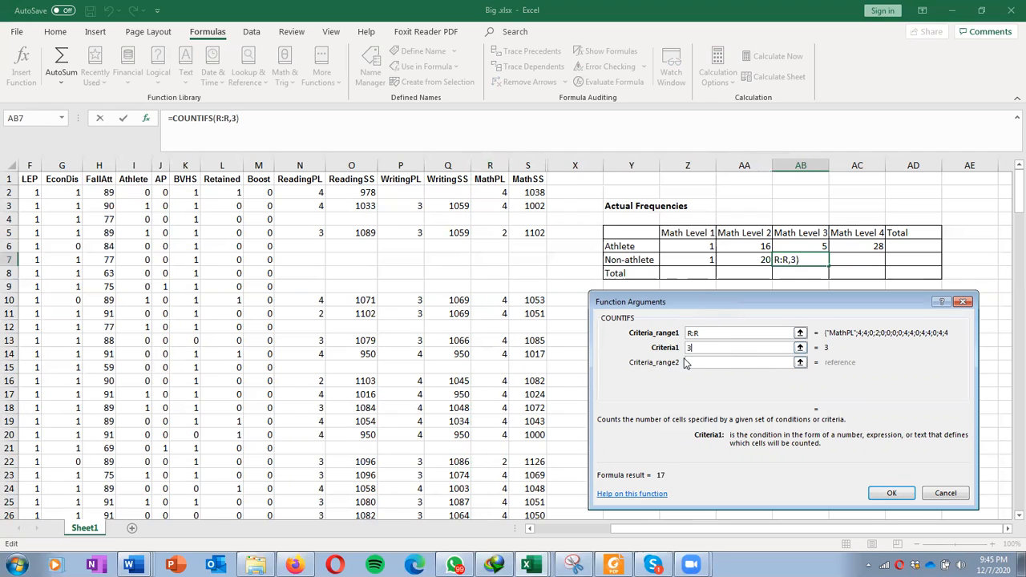
left_click(696, 364)
left_click(133, 165)
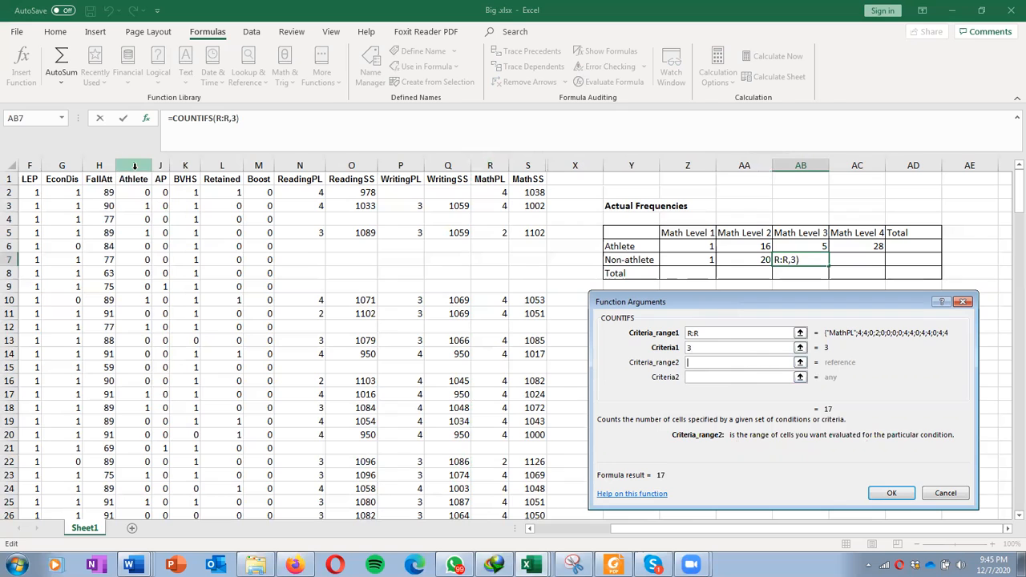
left_click(739, 377)
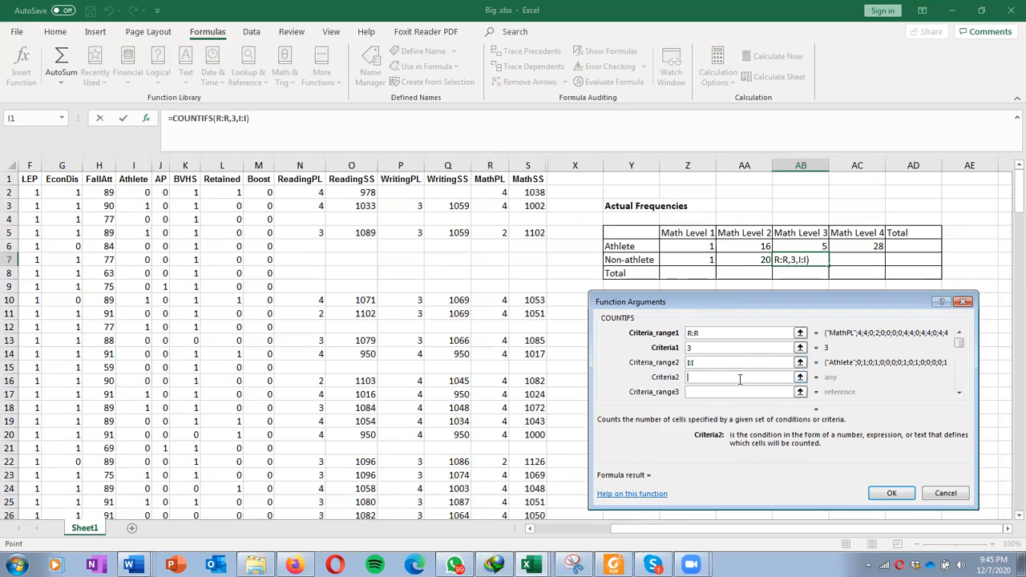
type("0")
left_click(891, 493)
Step: Enter =COUNTIFS(R:R,4,I:I,0) in the Non-athlete / Math Level 4 cell using the function dialog
left_click(840, 263)
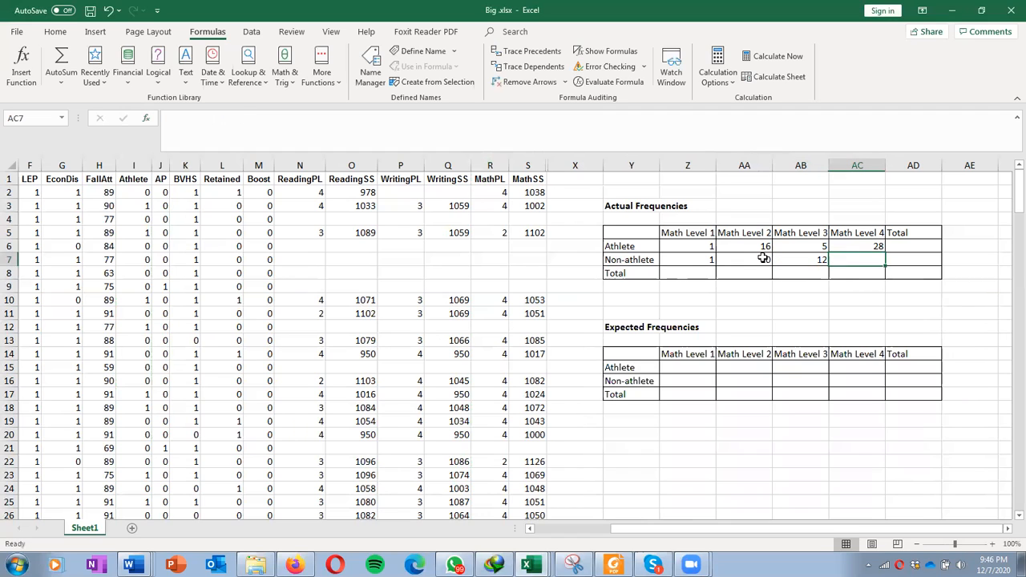
left_click(147, 119)
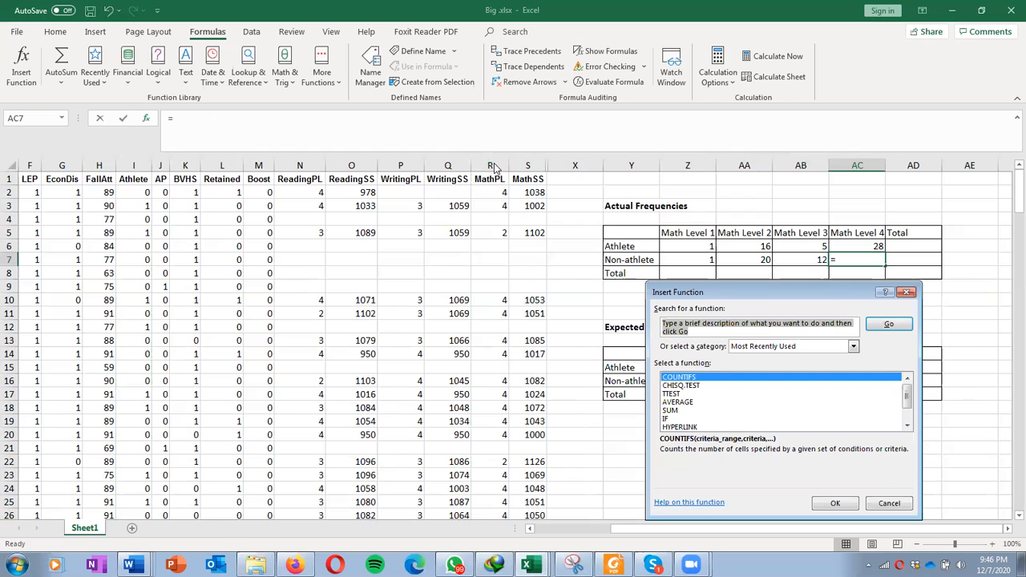
left_click(835, 502)
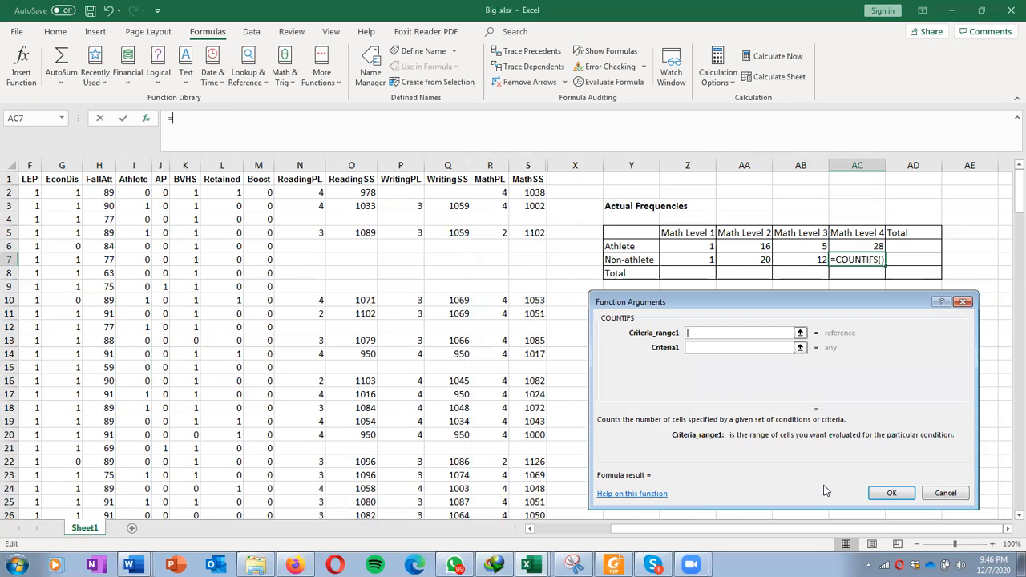
left_click(491, 166)
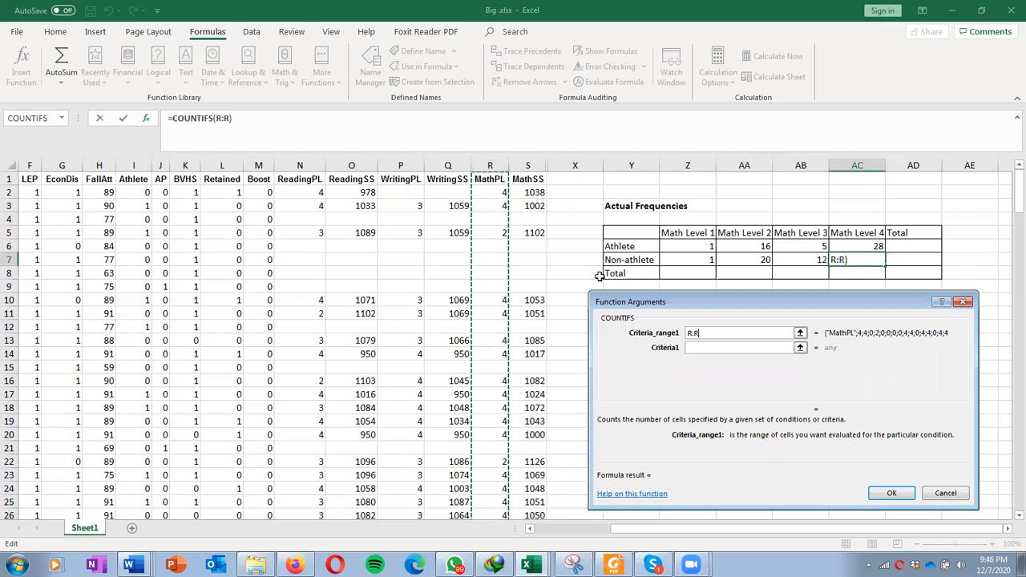
left_click(731, 347)
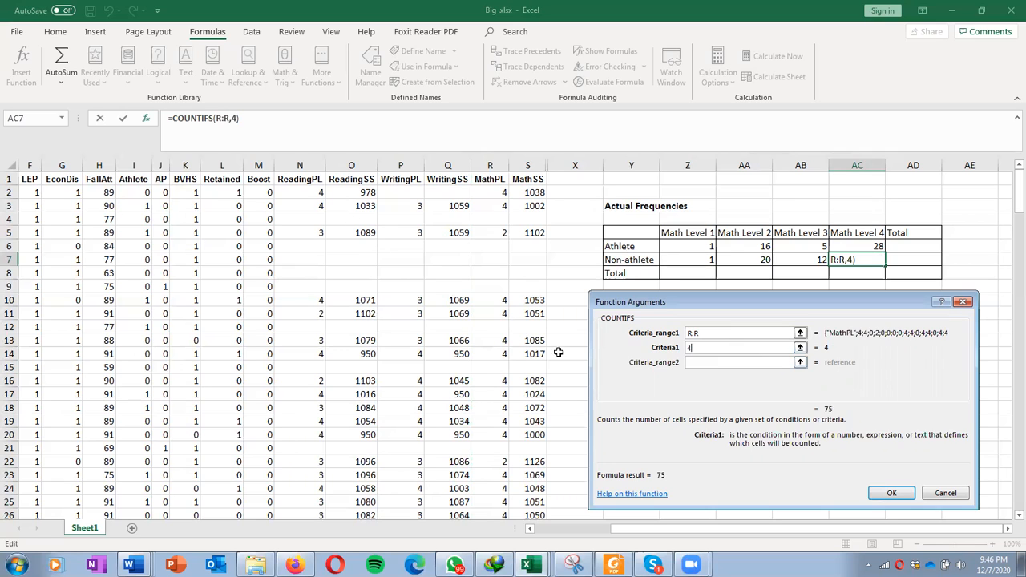
left_click(722, 362)
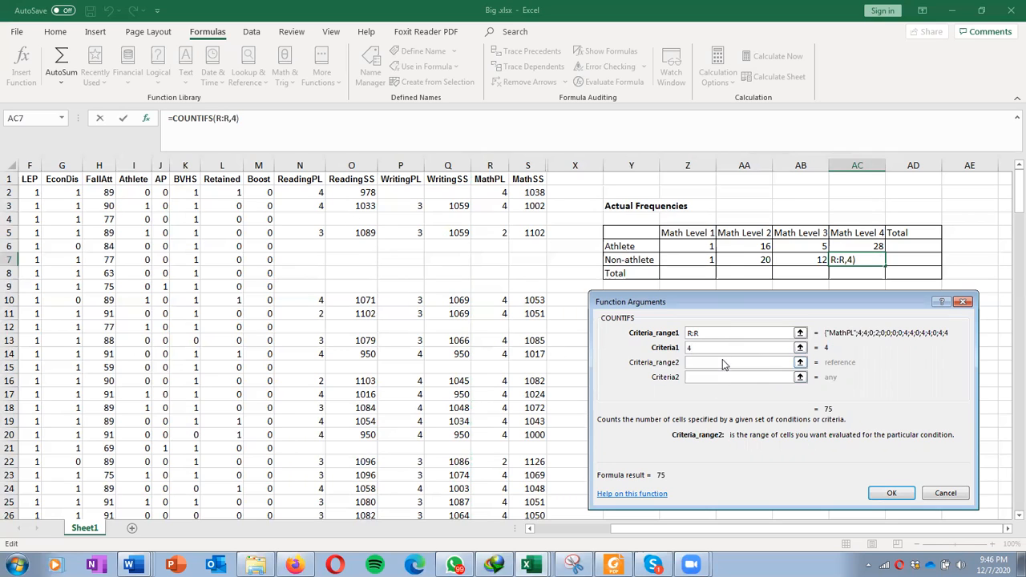
left_click(129, 164)
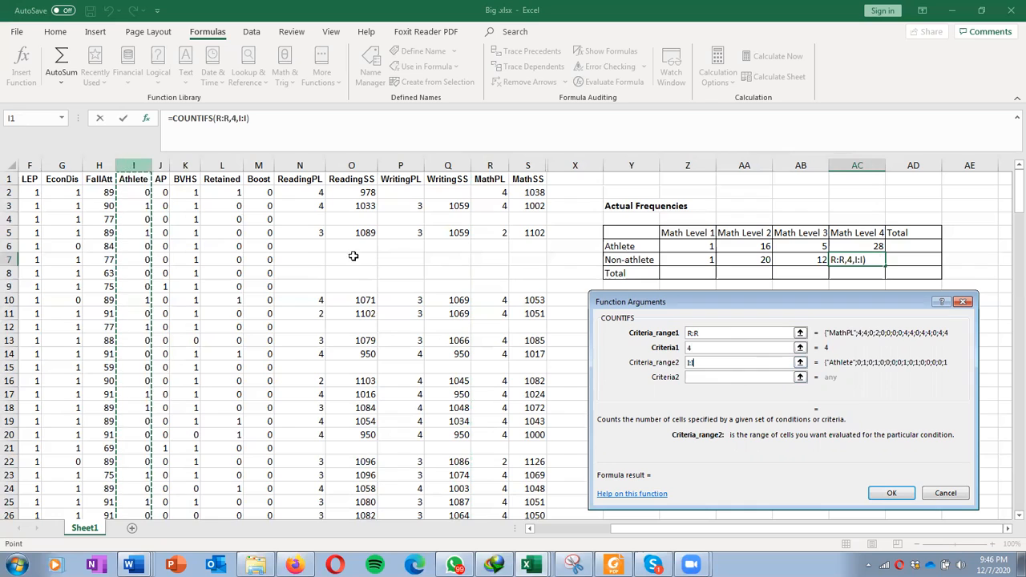
left_click(694, 377)
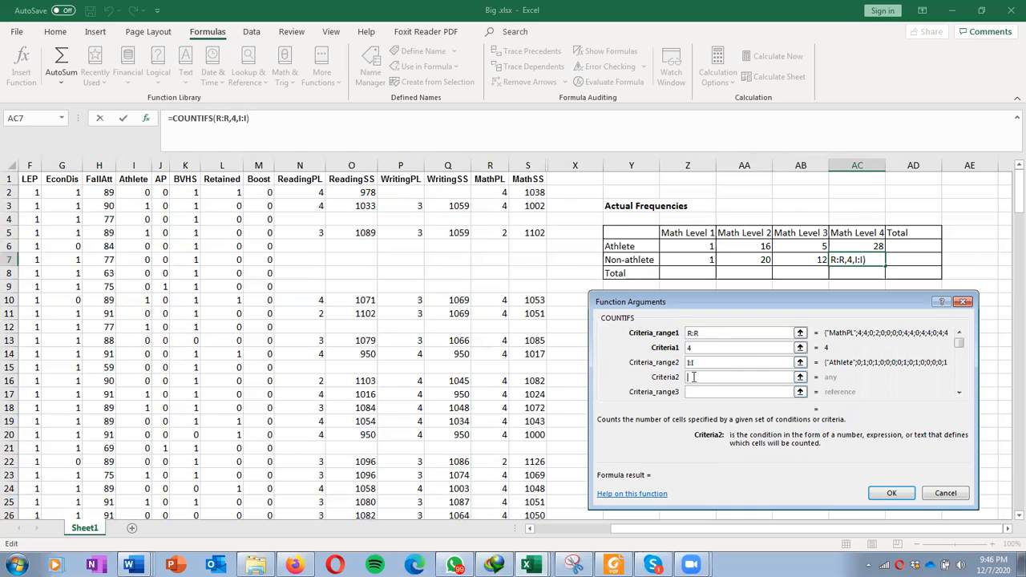
type("0")
left_click(890, 491)
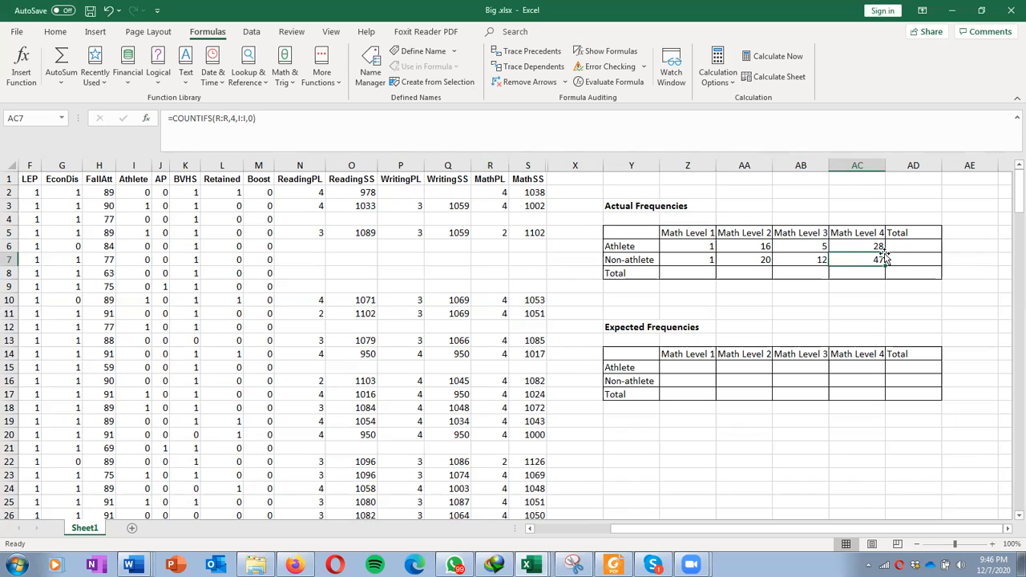
Step: Fill the Total row under Math Levels 1 to 4 with AutoSum of each column's Athlete and Non-athlete counts
left_click(711, 273)
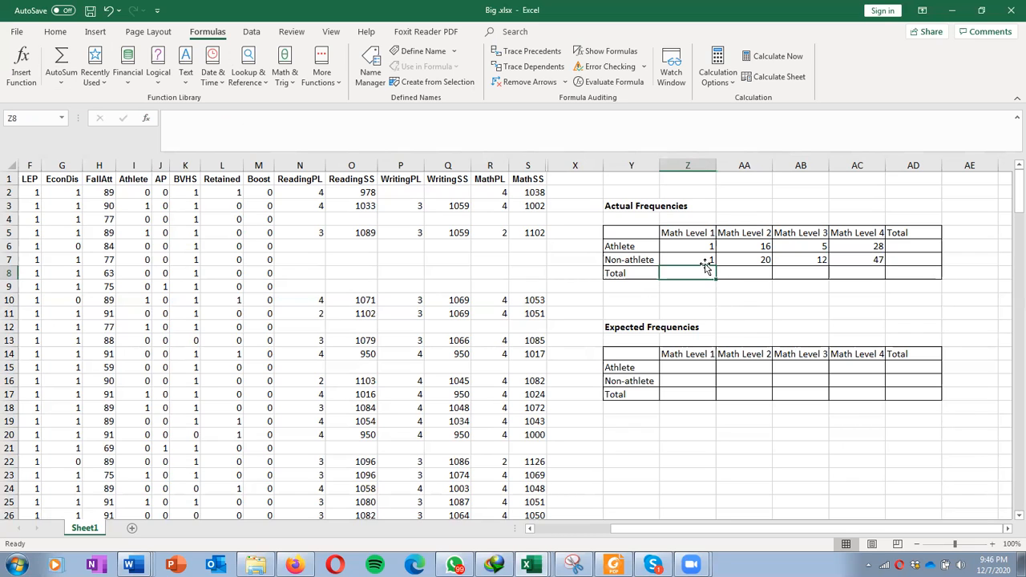
left_click(61, 57)
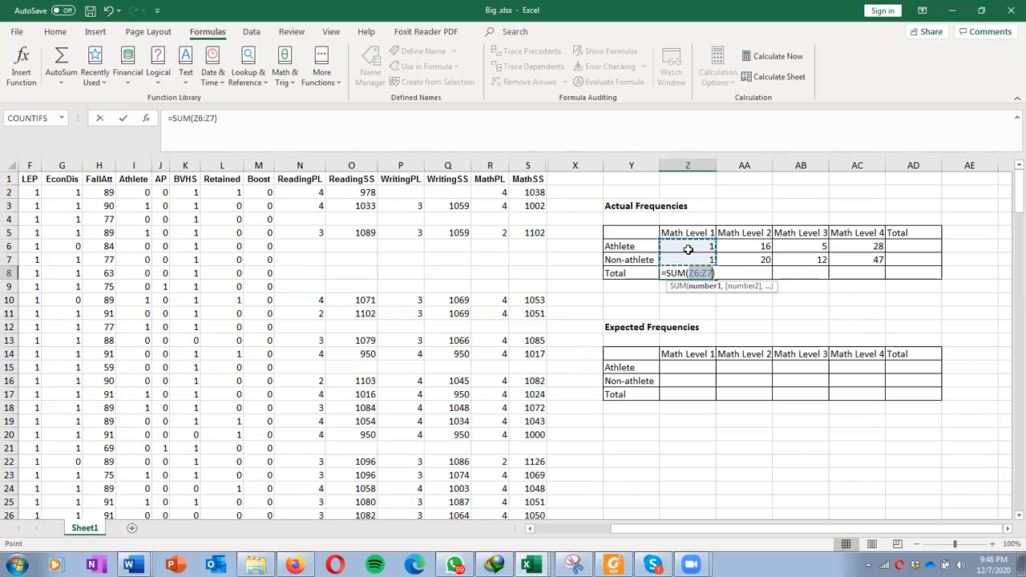
key("Return")
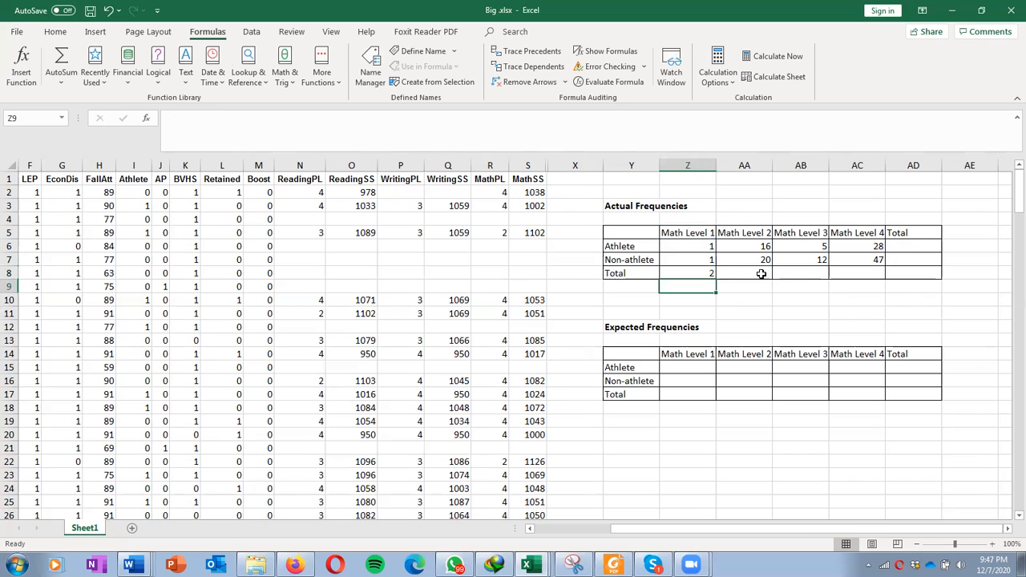
left_click(761, 273)
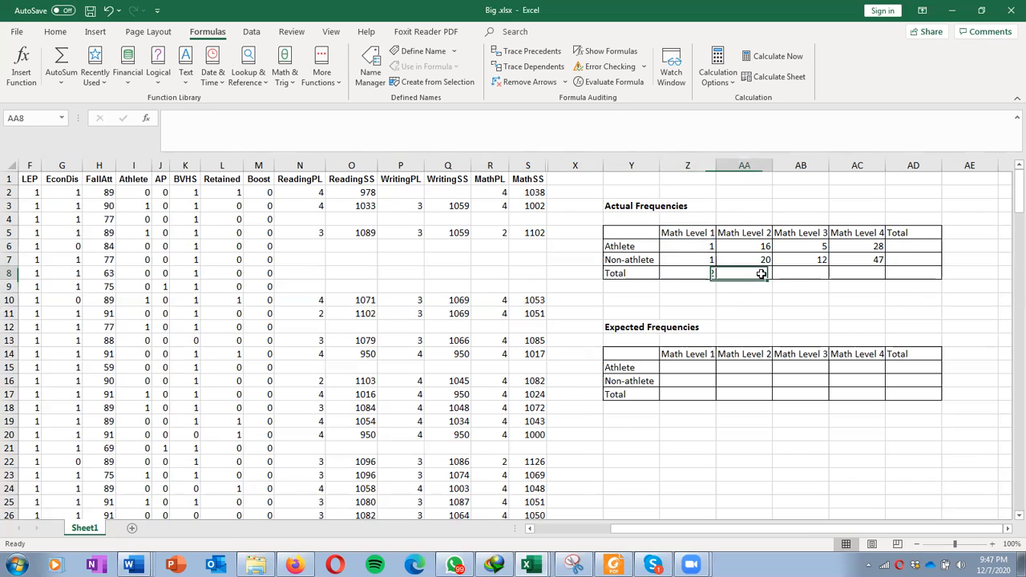
left_click(58, 55)
key("Return")
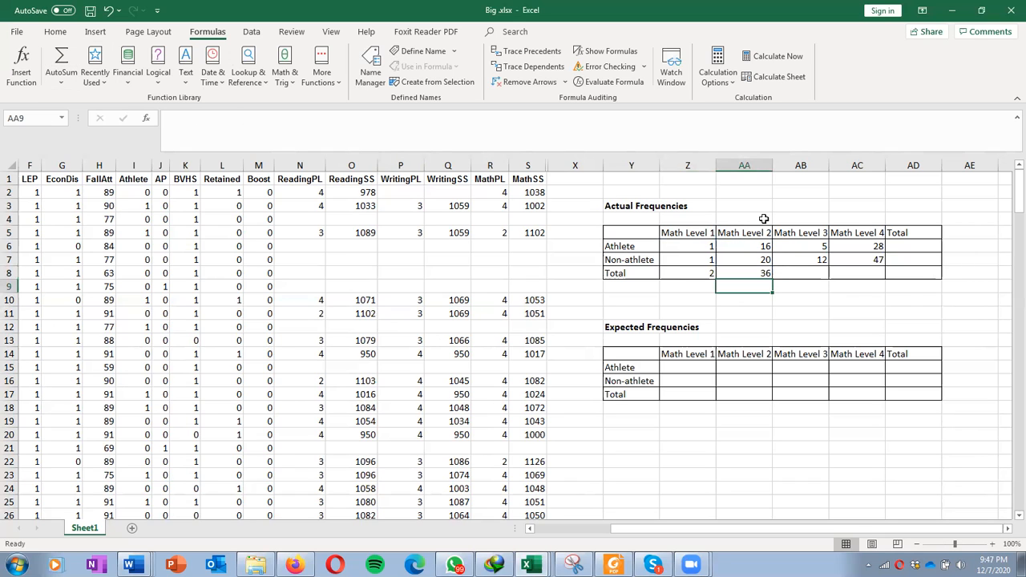
left_click(819, 275)
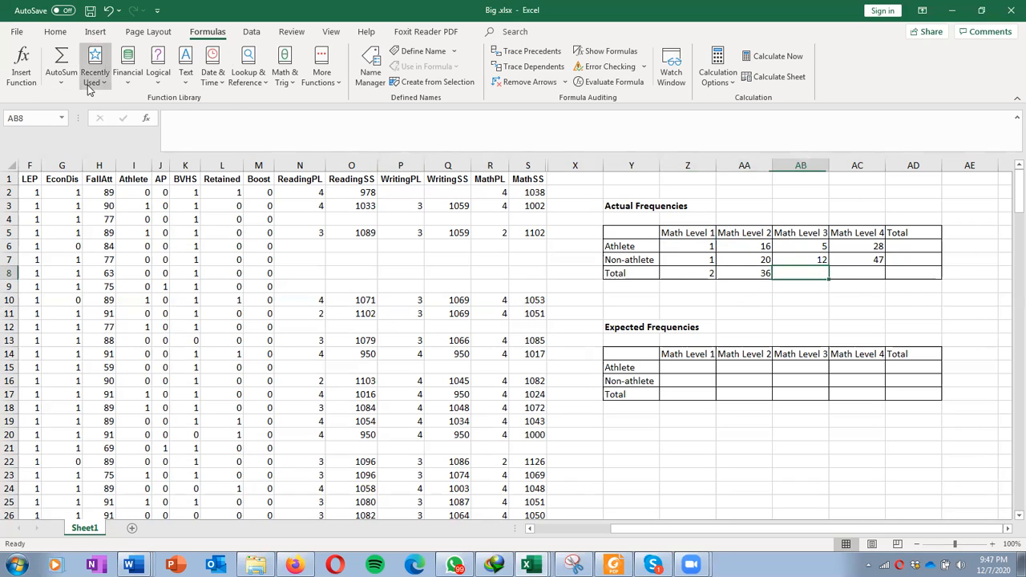
left_click(66, 59)
key("Return")
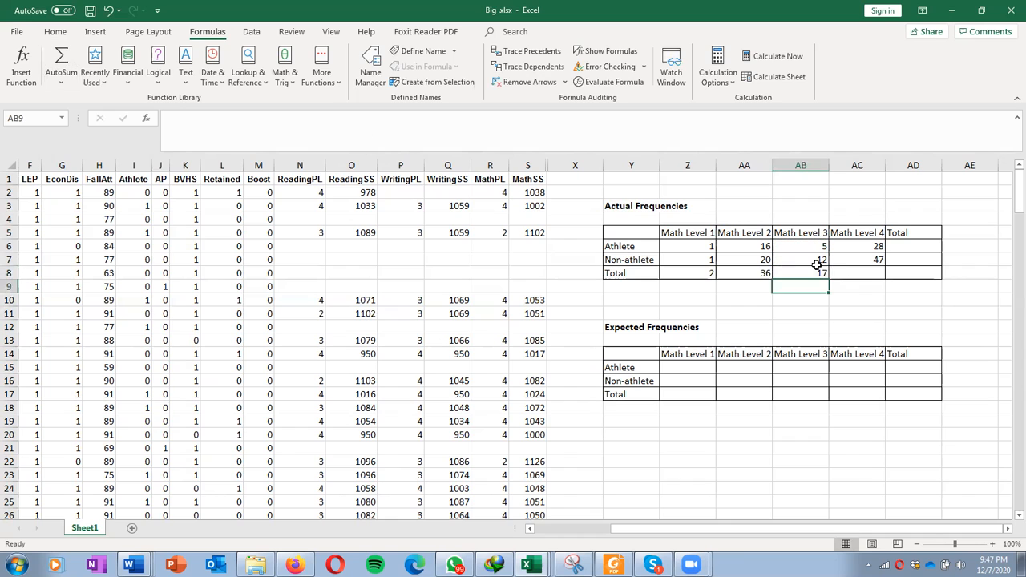
left_click(853, 275)
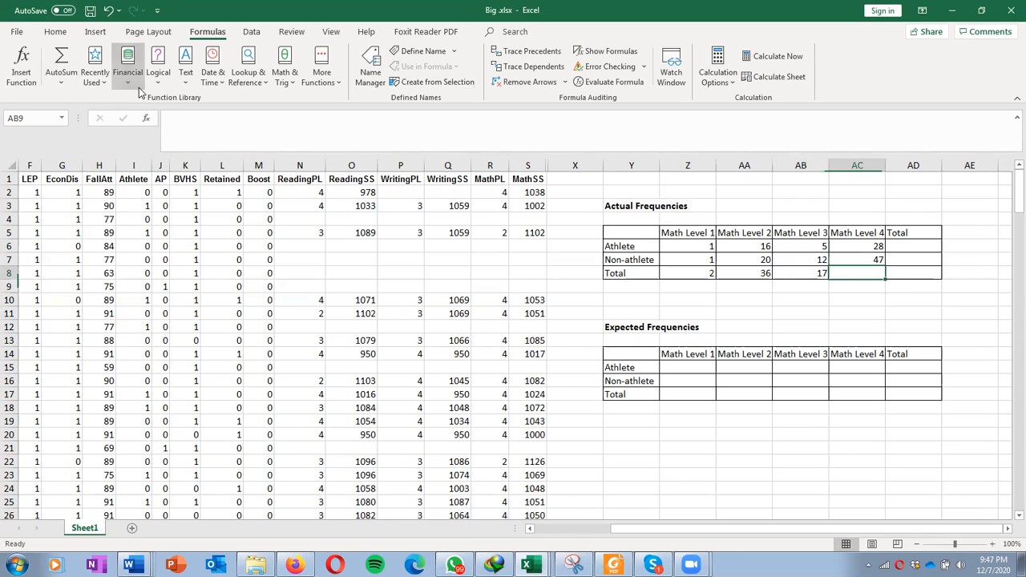
left_click(74, 61)
key("Return")
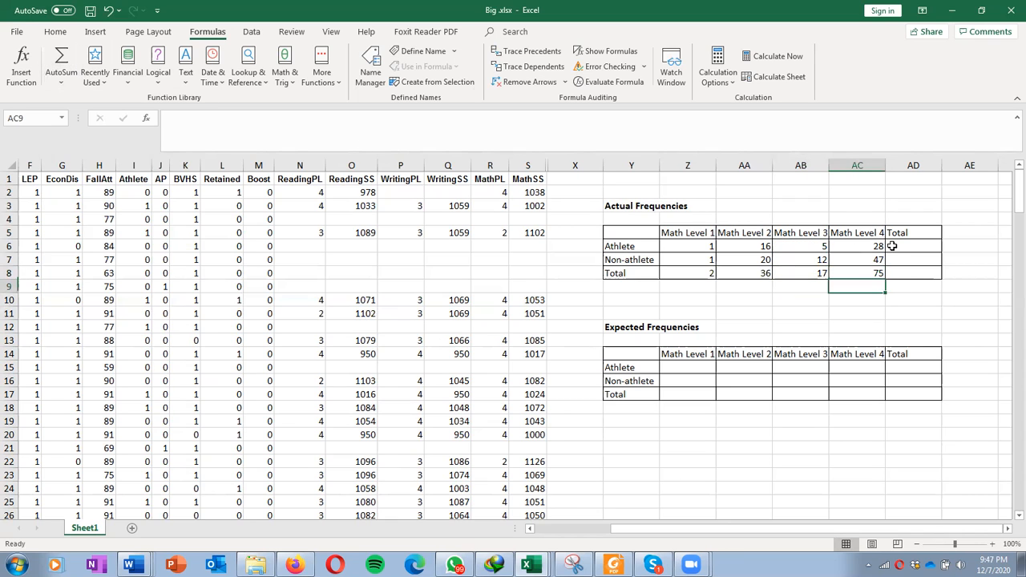
Step: Fill the Total column of the actual frequencies table with AutoSum of each row: Athlete, Non-athlete, and Total
left_click(883, 246)
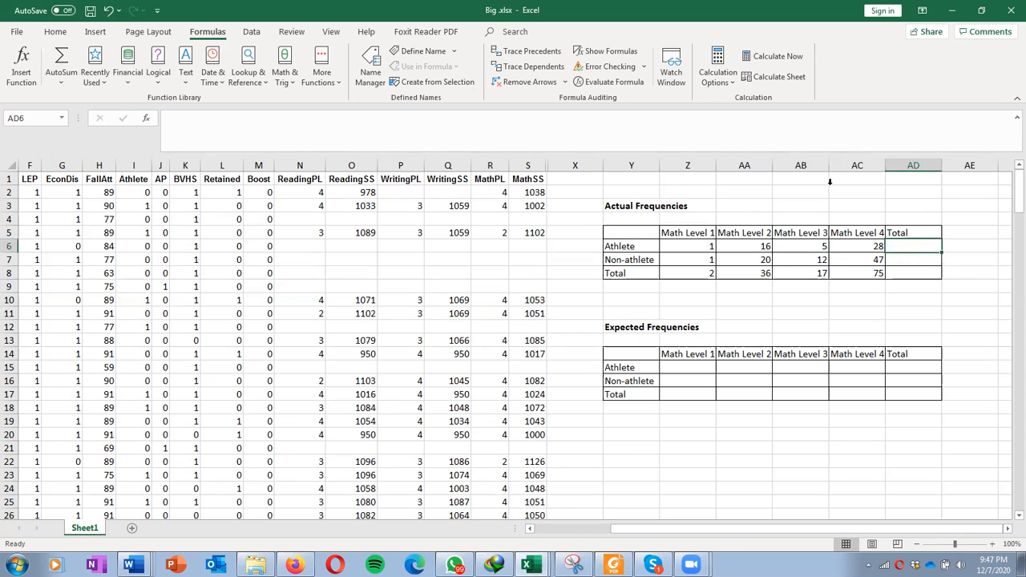
left_click(60, 58)
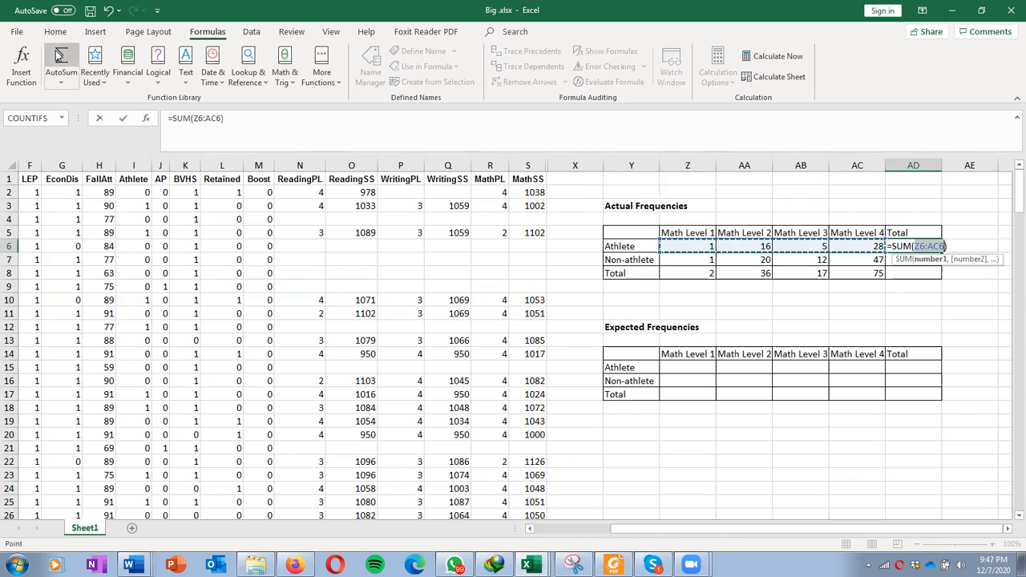
left_click_drag(659, 249, 853, 254)
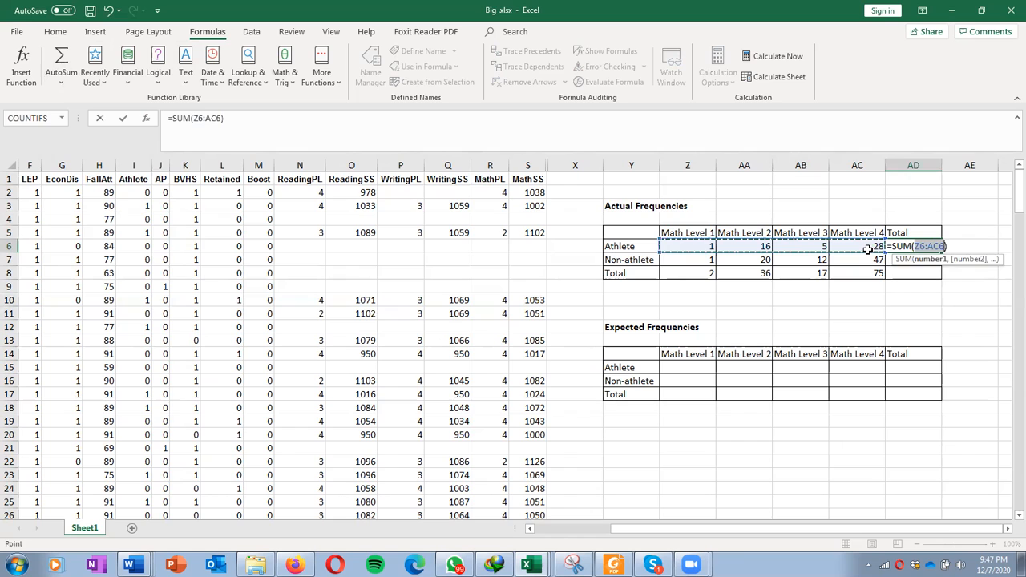
key("Return")
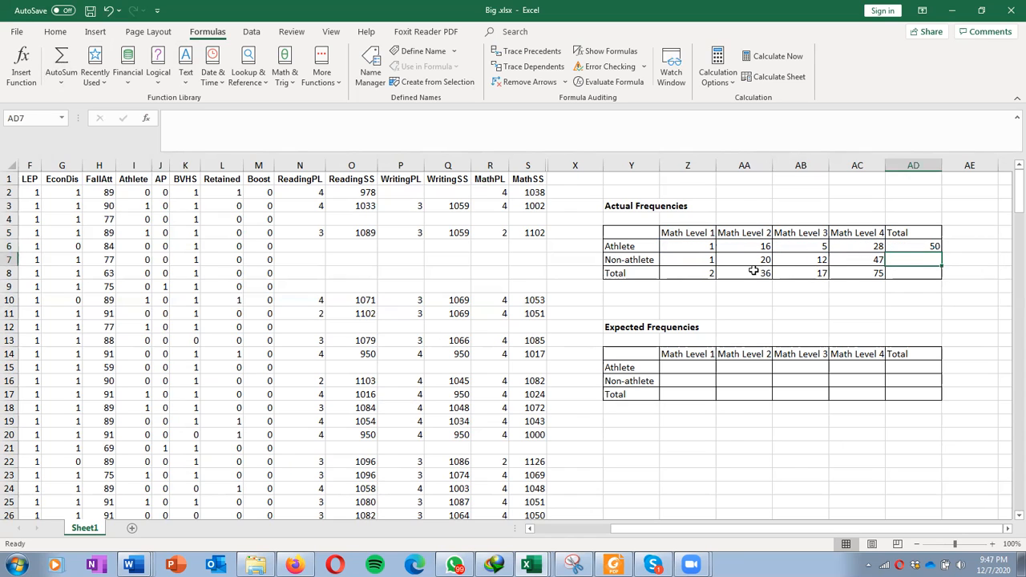
left_click(61, 62)
key("Return")
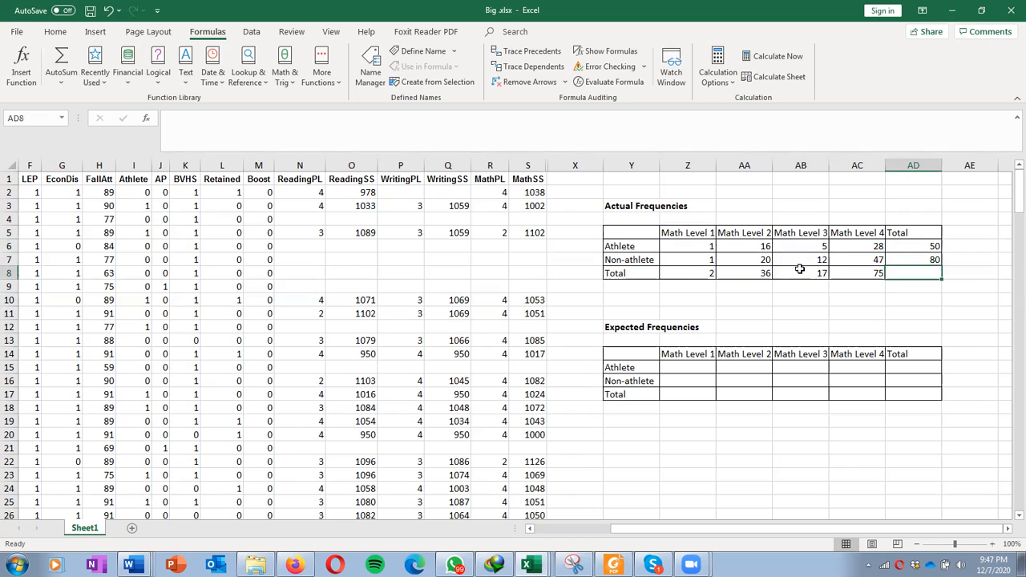
left_click(62, 61)
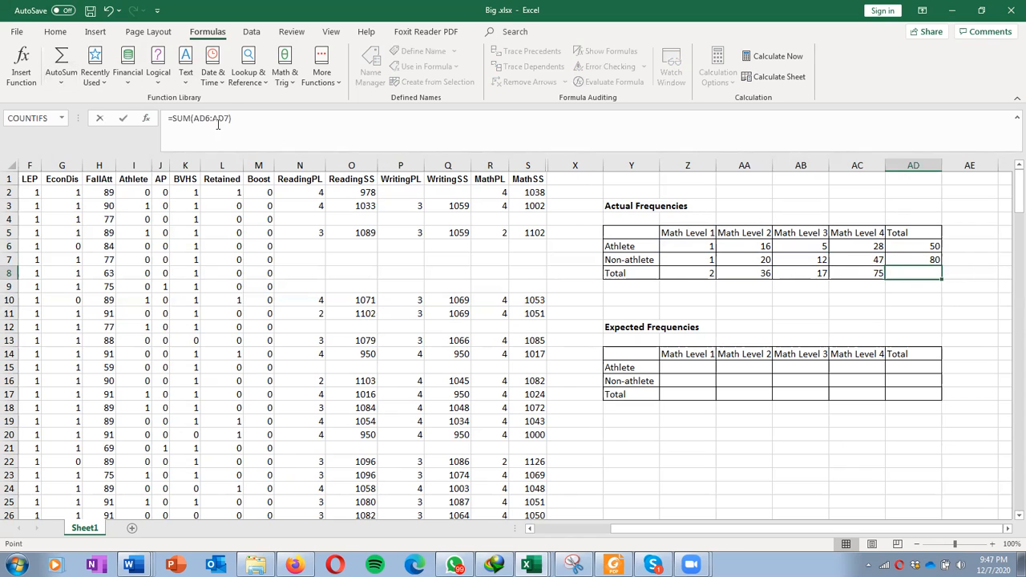
key("Return")
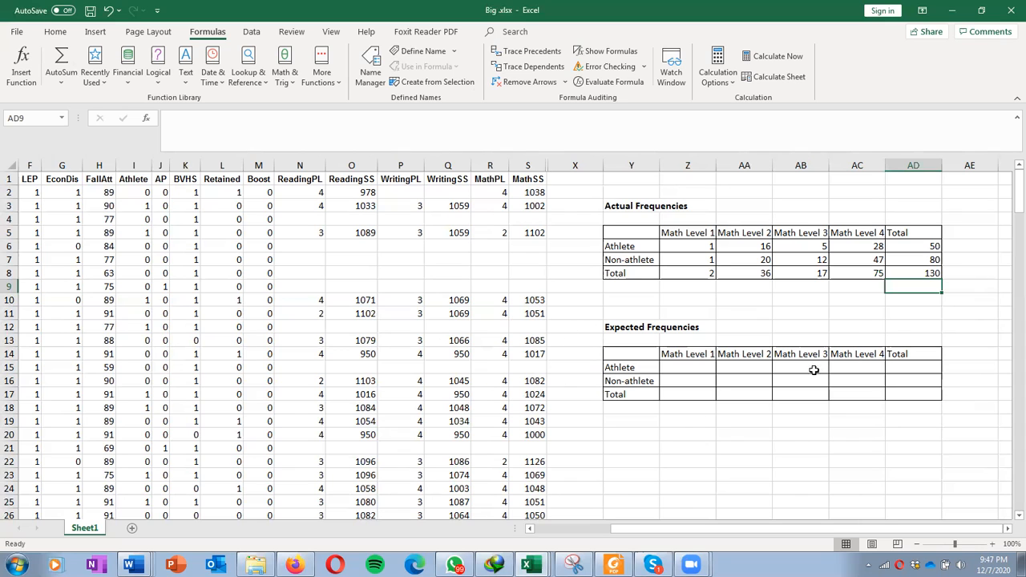
Step: Enter 50, 80 and 130 in the Total column of the Expected Frequencies table
left_click(904, 374)
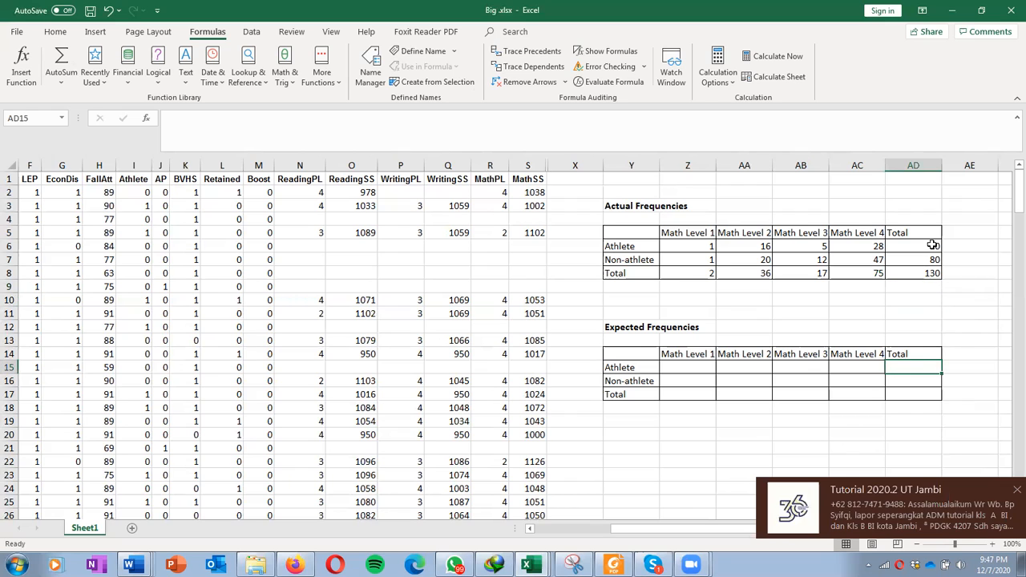
left_click(1015, 490)
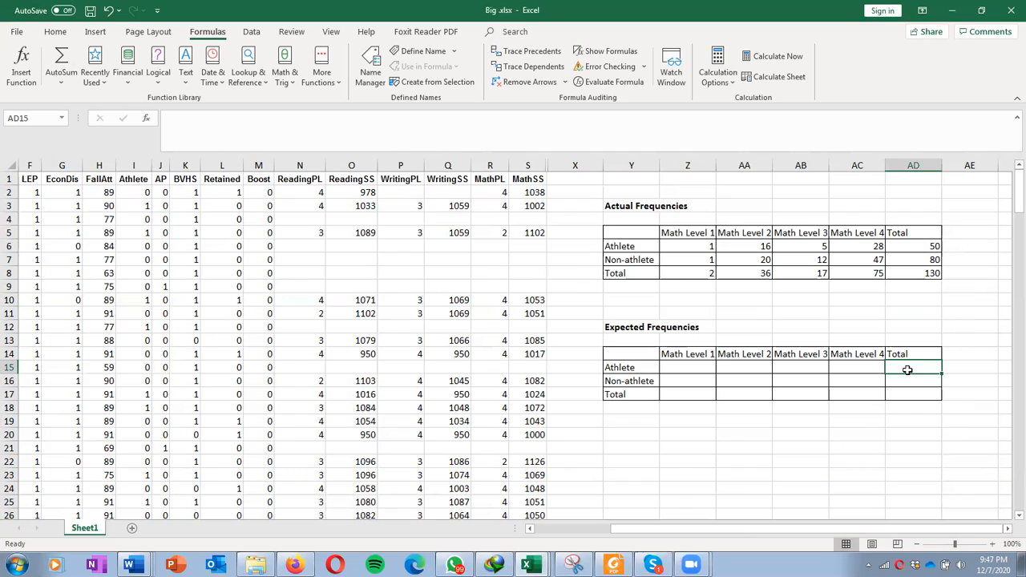
type("50")
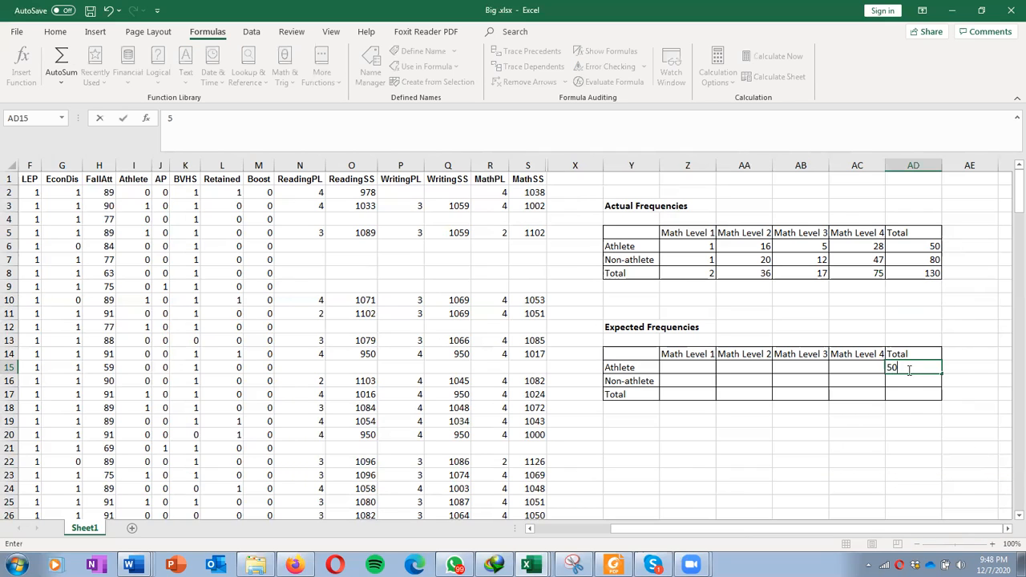
key("Return")
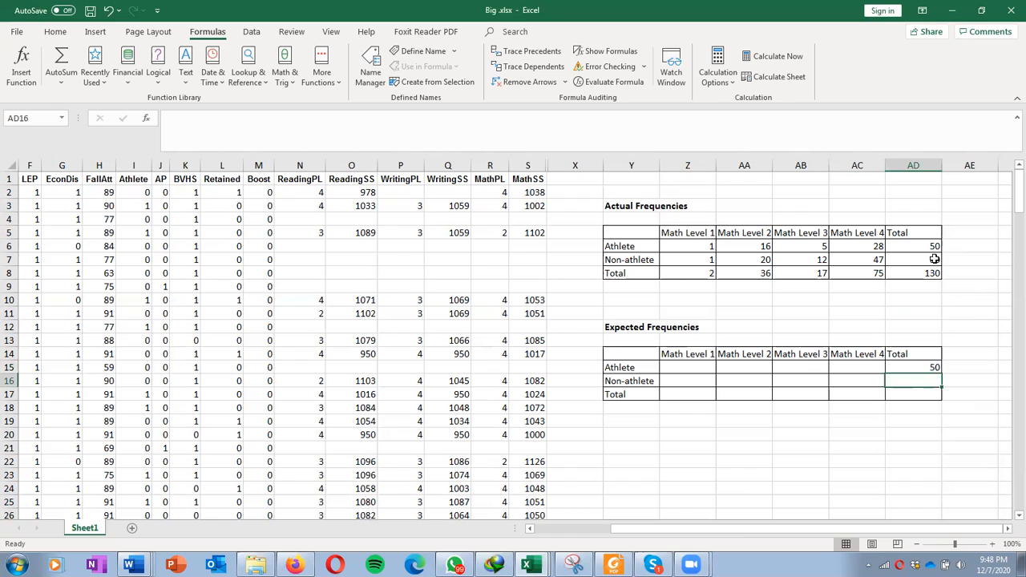
type("80")
key("Return")
type("130")
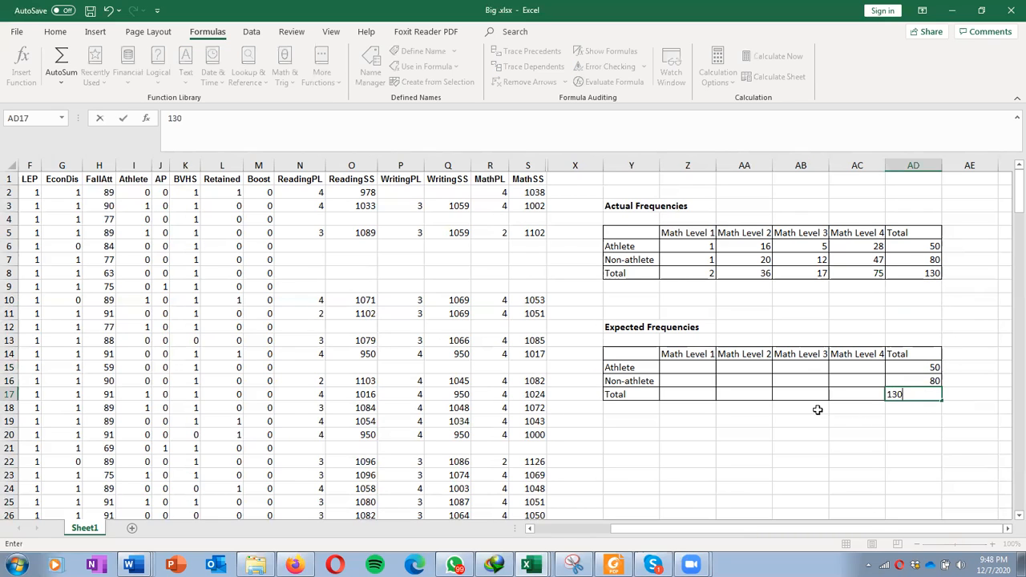
Step: Enter 2, 36, 17 and 75 in the Expected Frequencies Total row under Math Levels 1 to 4
left_click(680, 395)
type("2")
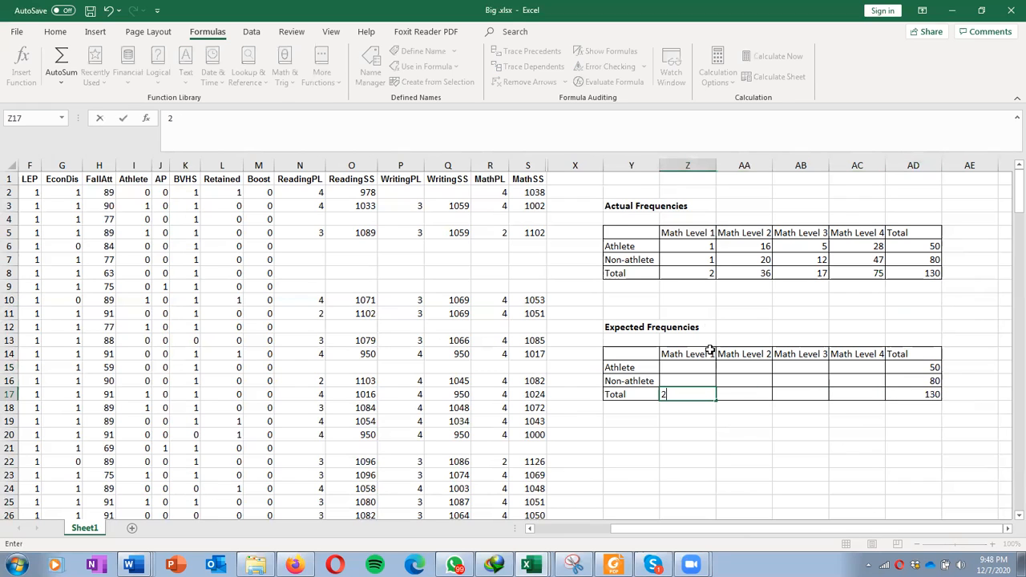
left_click(747, 392)
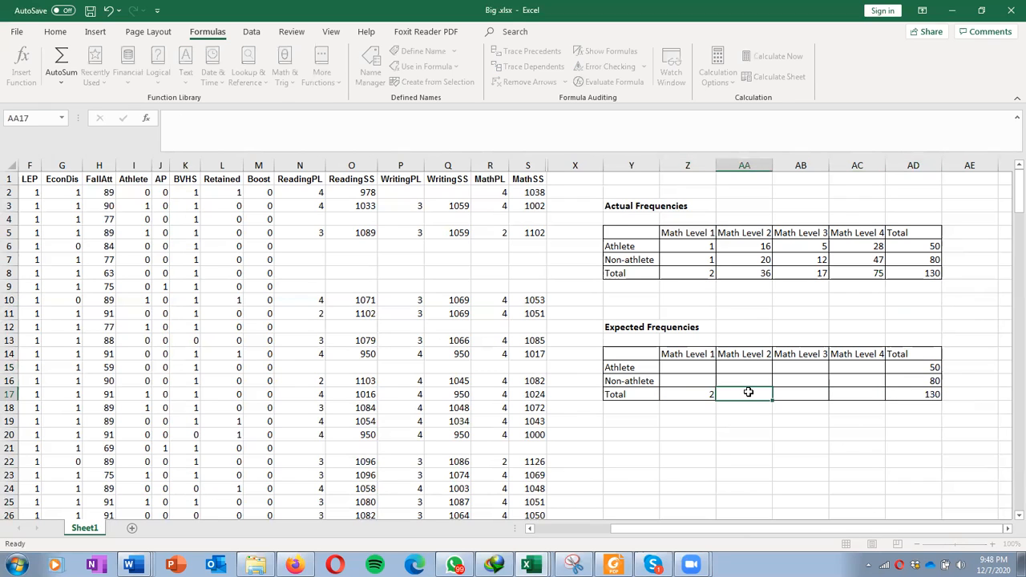
type("36")
left_click(794, 396)
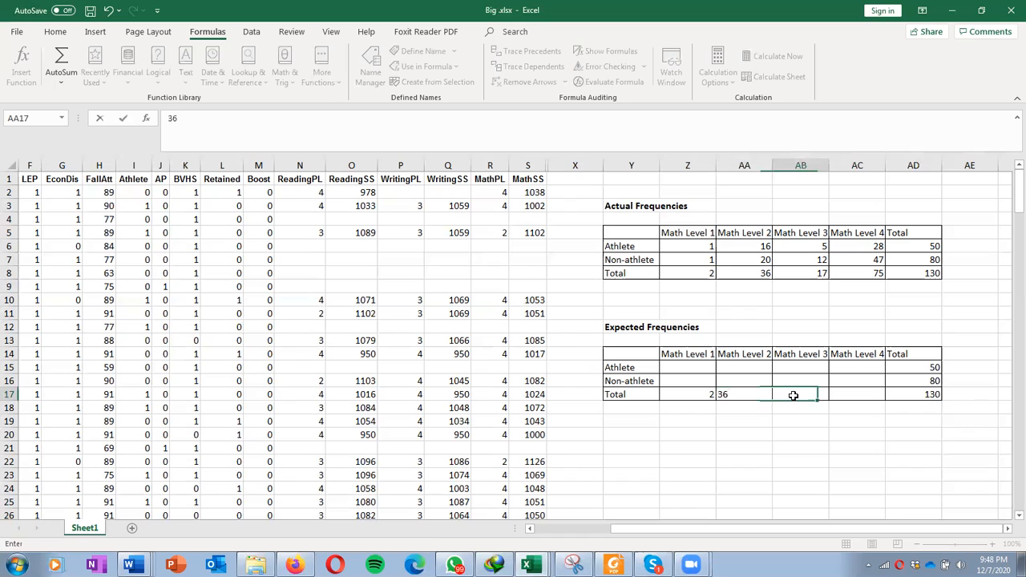
type("17")
left_click(839, 391)
type("75")
left_click(882, 416)
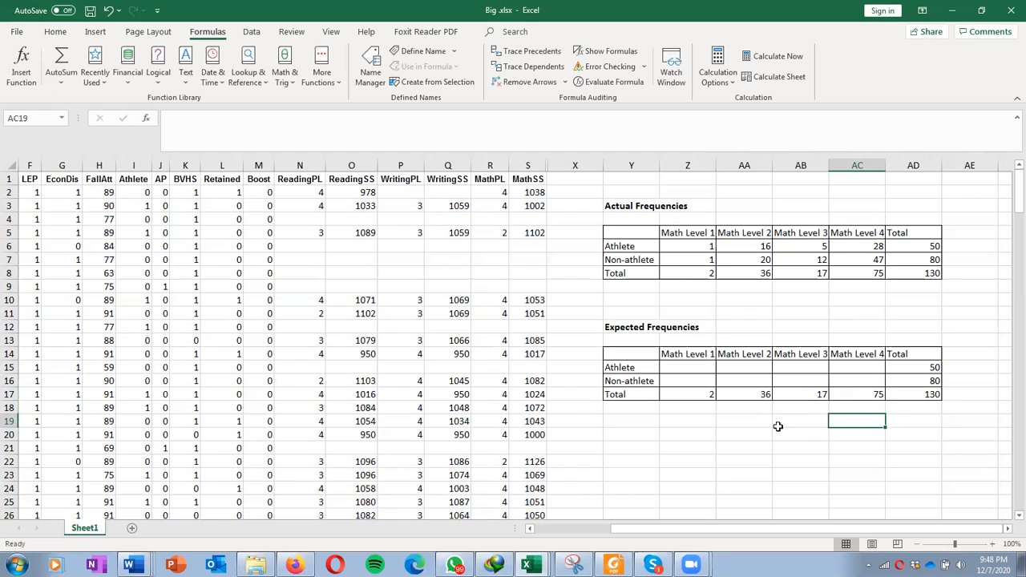
Step: Enter =Z17*AD15/AD17 in the expected Athlete / Math Level 1 cell
left_click(693, 367)
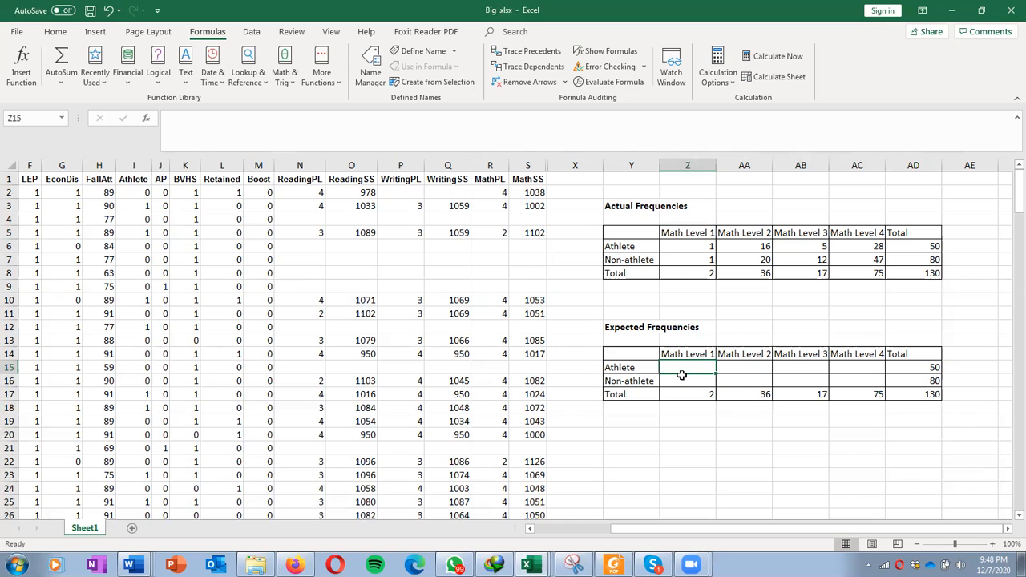
type("=")
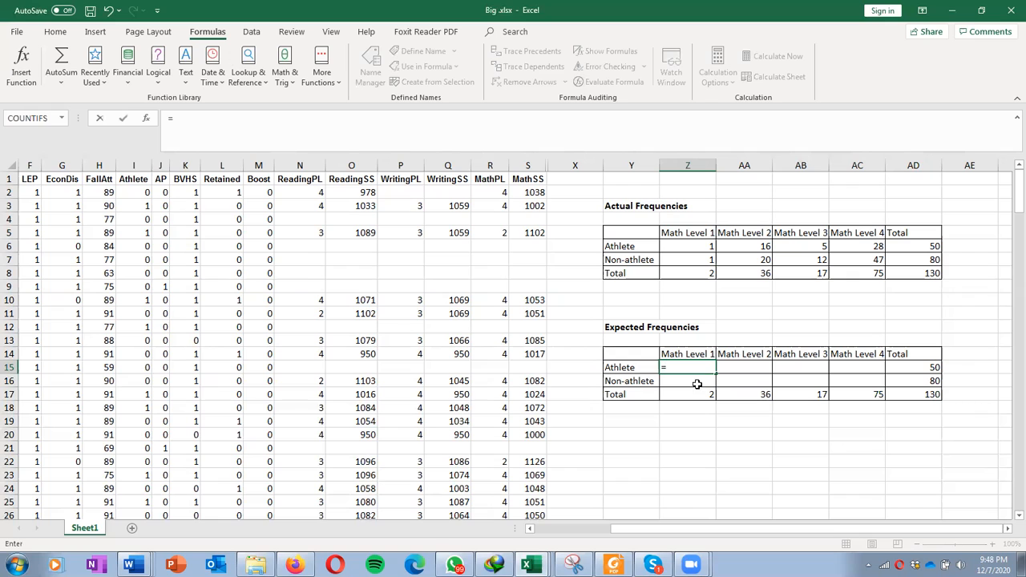
left_click(706, 394)
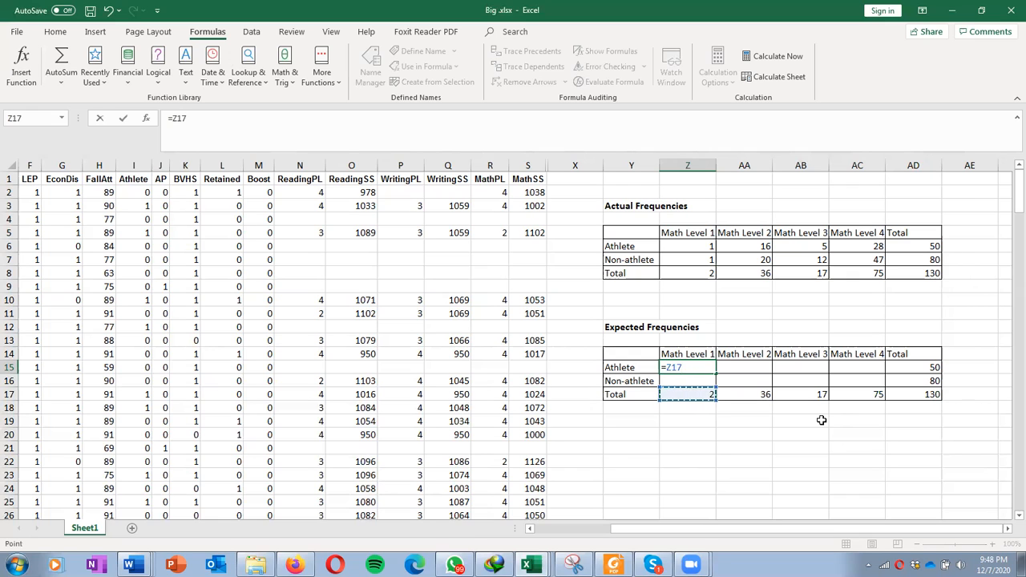
type("*")
left_click(919, 367)
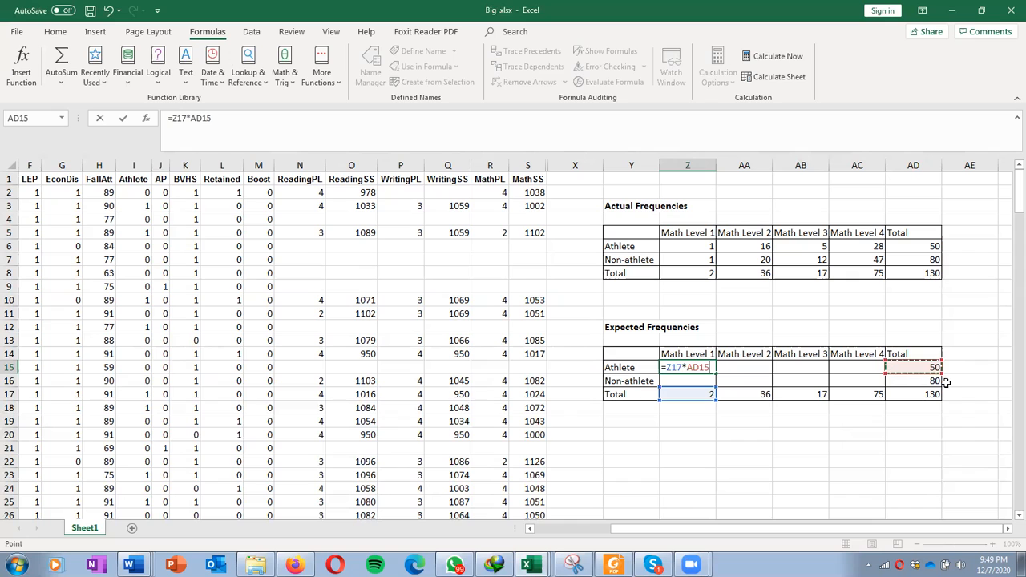
type("/")
left_click(937, 391)
key("Return")
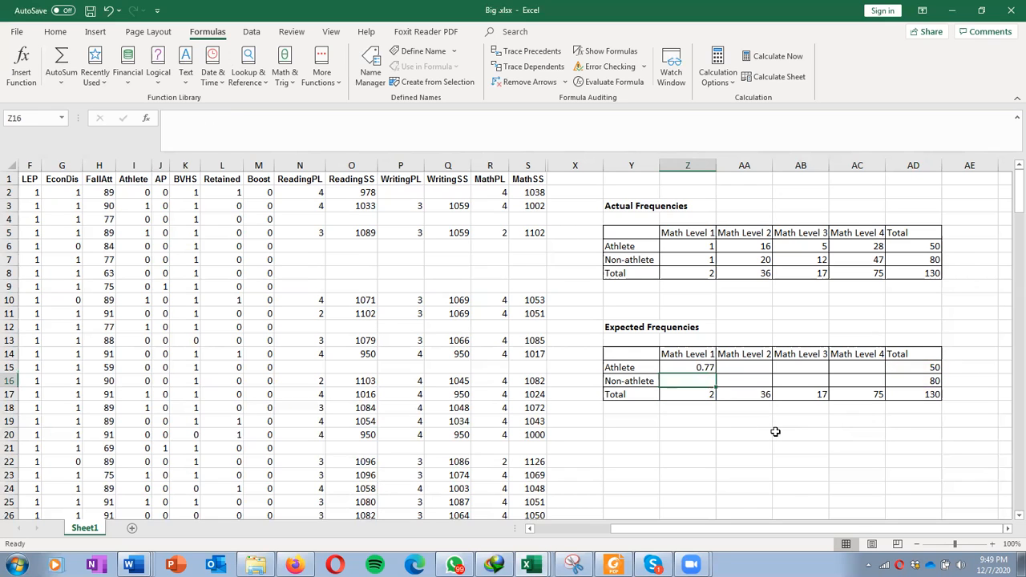
Step: Enter =AA17*AD15/AD17 in the expected Athlete / Math Level 2 cell
left_click(735, 365)
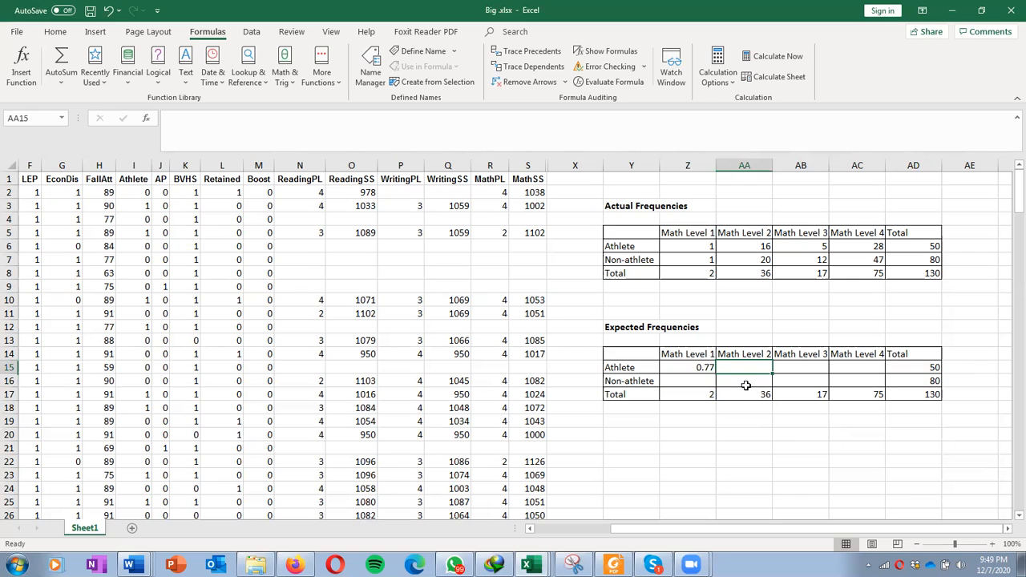
type("=")
left_click(746, 394)
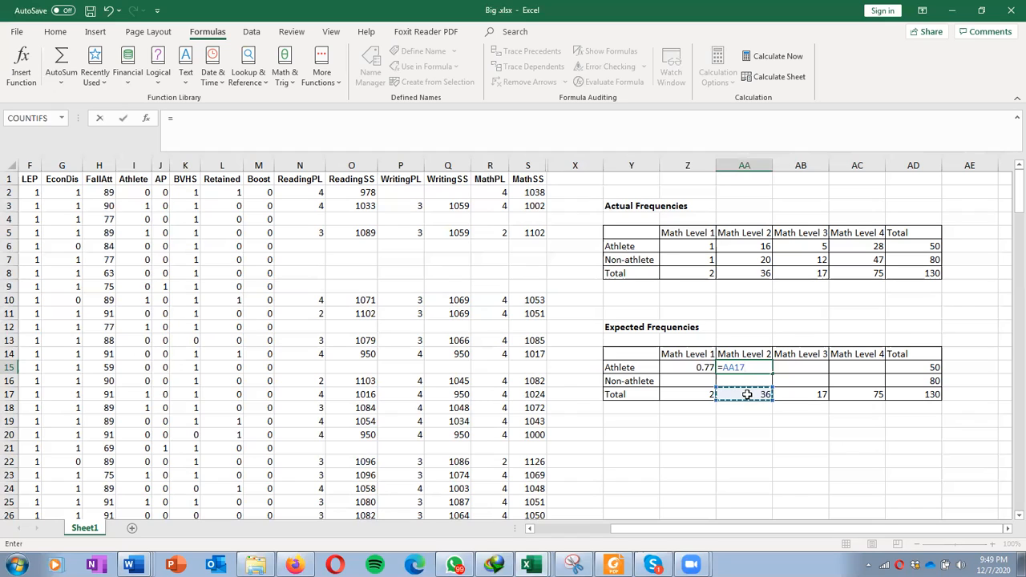
type("*")
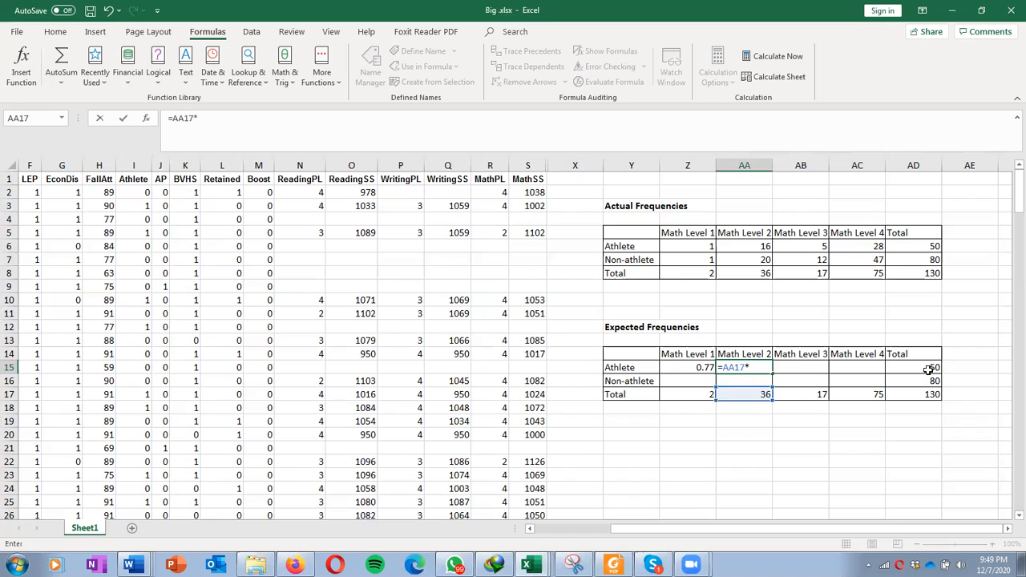
left_click(928, 368)
type("/")
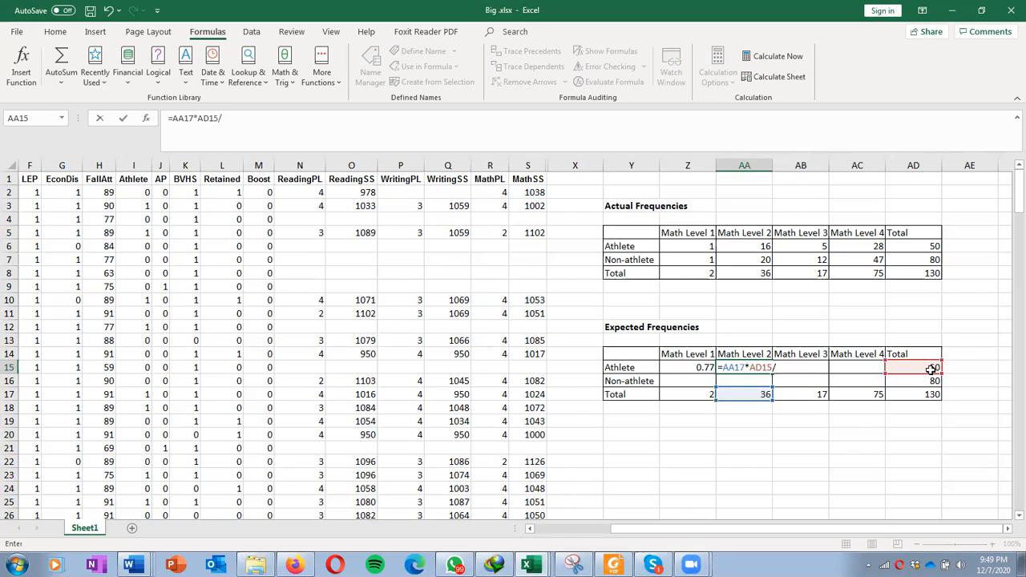
left_click(931, 394)
key("Return")
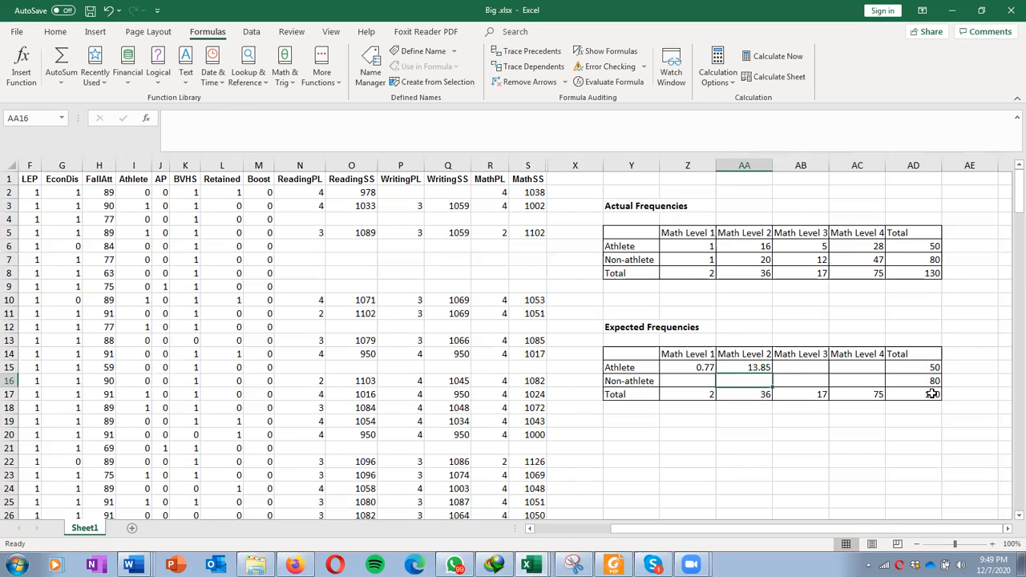
Step: Enter =AB17*AD15/AD17 in the expected Athlete / Math Level 3 cell
left_click(797, 369)
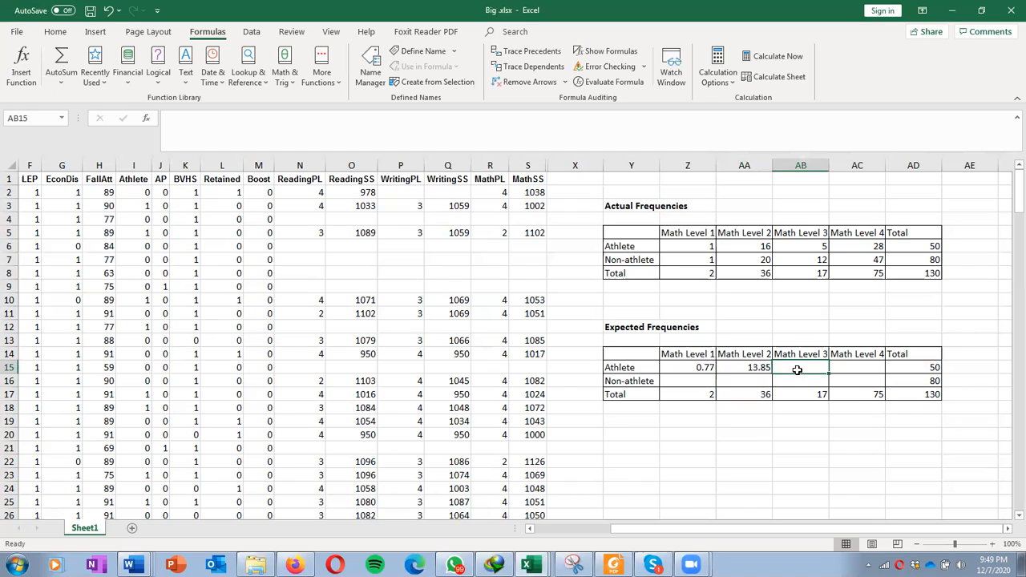
type("=")
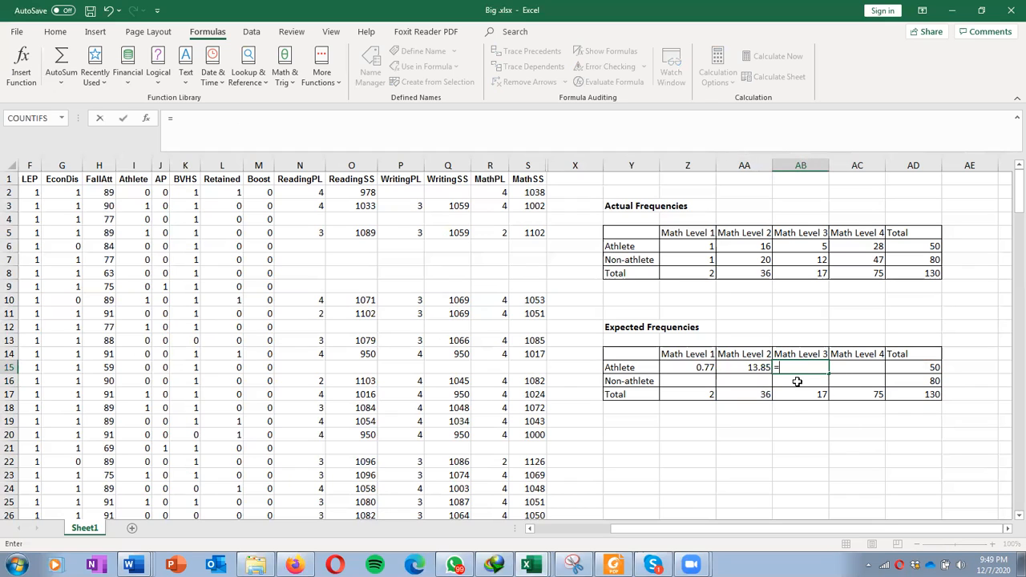
left_click(802, 389)
type("*")
left_click(926, 371)
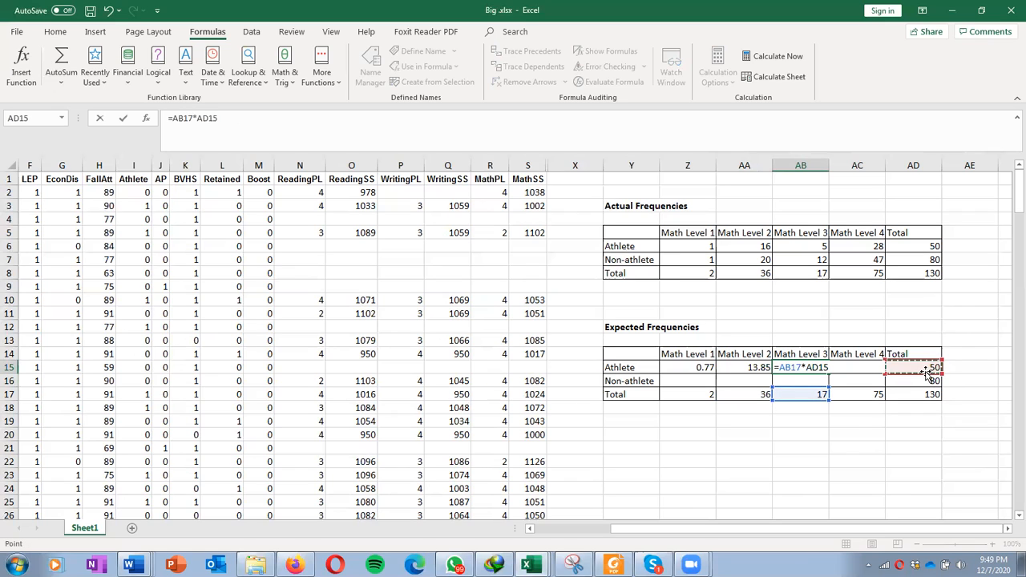
type("/")
left_click(920, 396)
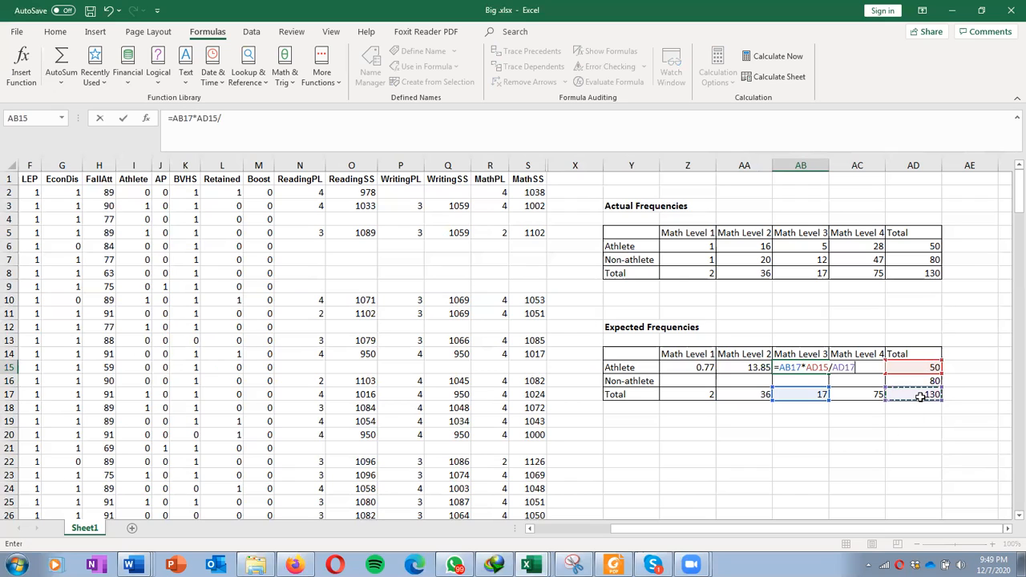
key("Return")
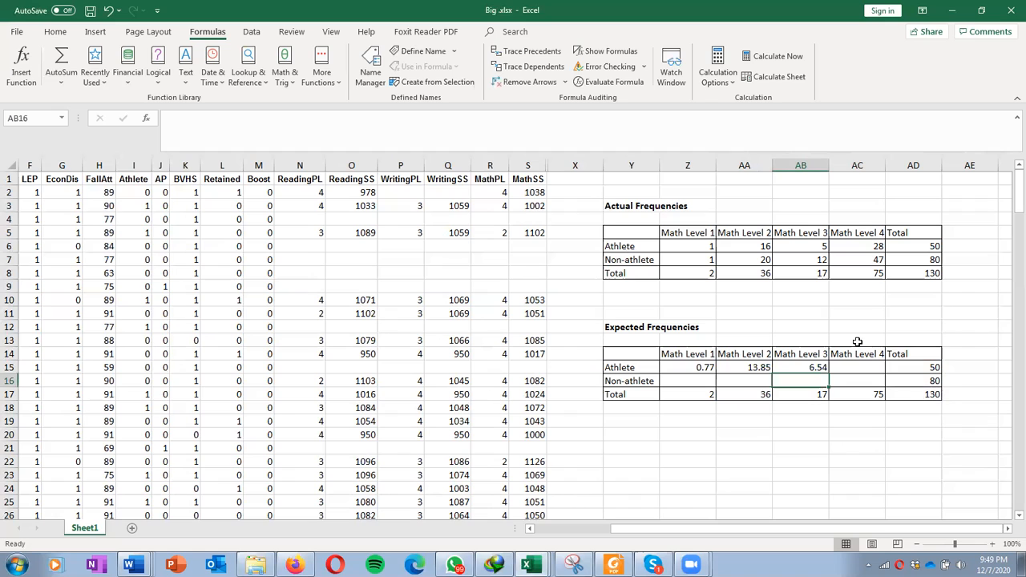
Step: Enter =AC17*AD15/AD17 in the expected Athlete / Math Level 4 cell
left_click(860, 366)
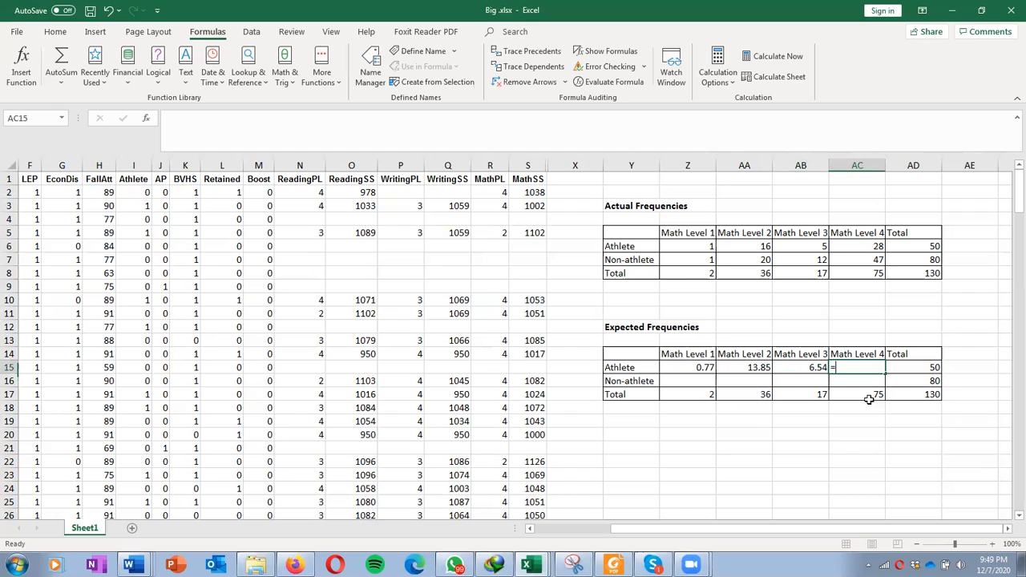
type("=")
left_click(874, 396)
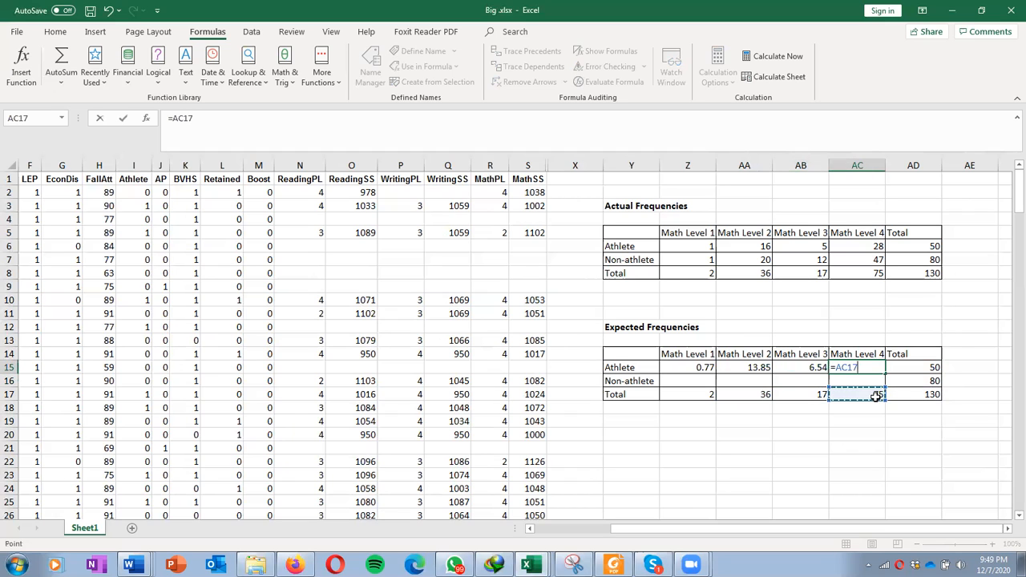
type("*")
left_click(927, 367)
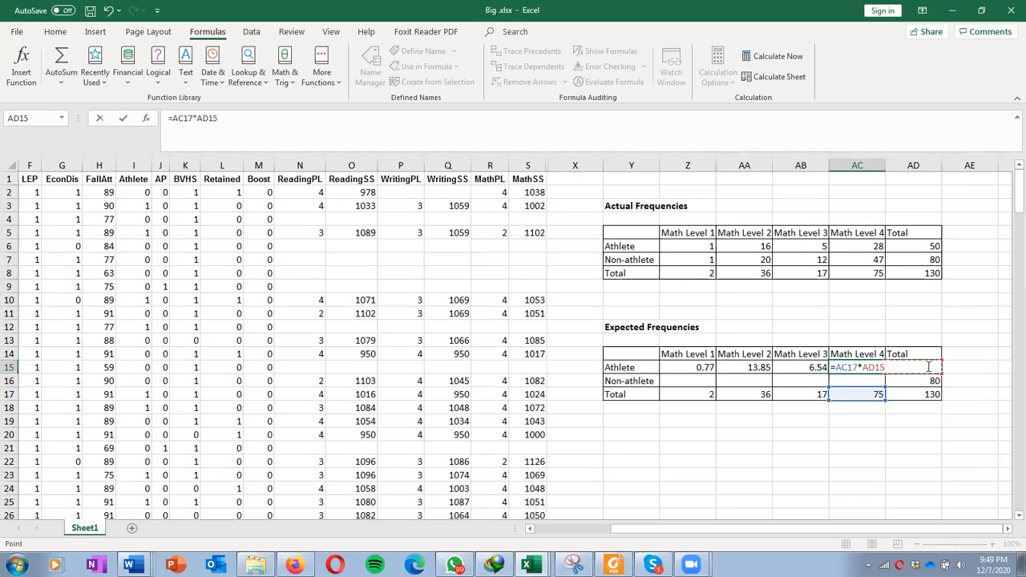
type("/")
left_click(928, 393)
key("Return")
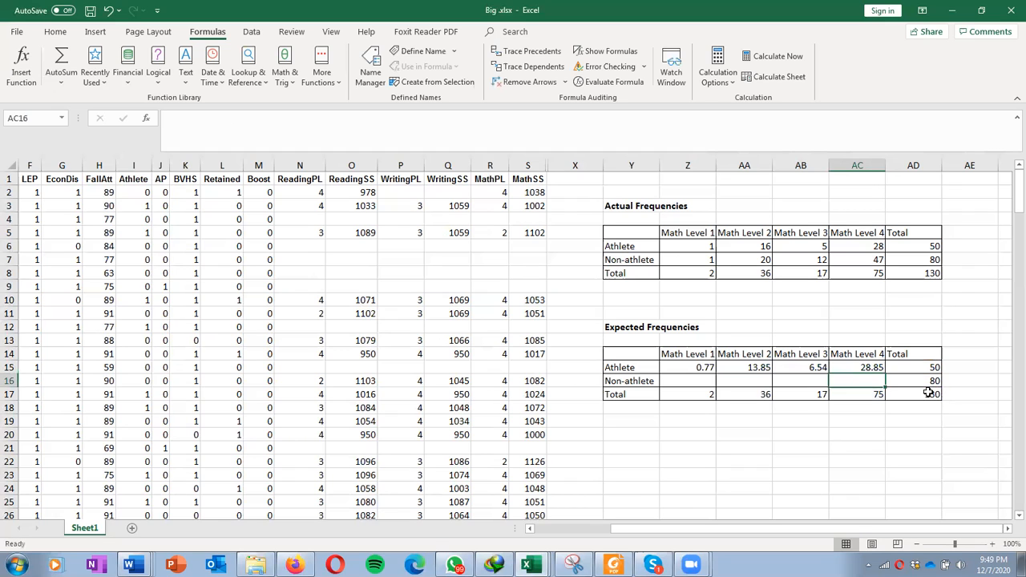
Step: Enter =2*AD16/AD17 in the expected Non-athlete / Math Level 1 cell
left_click(674, 380)
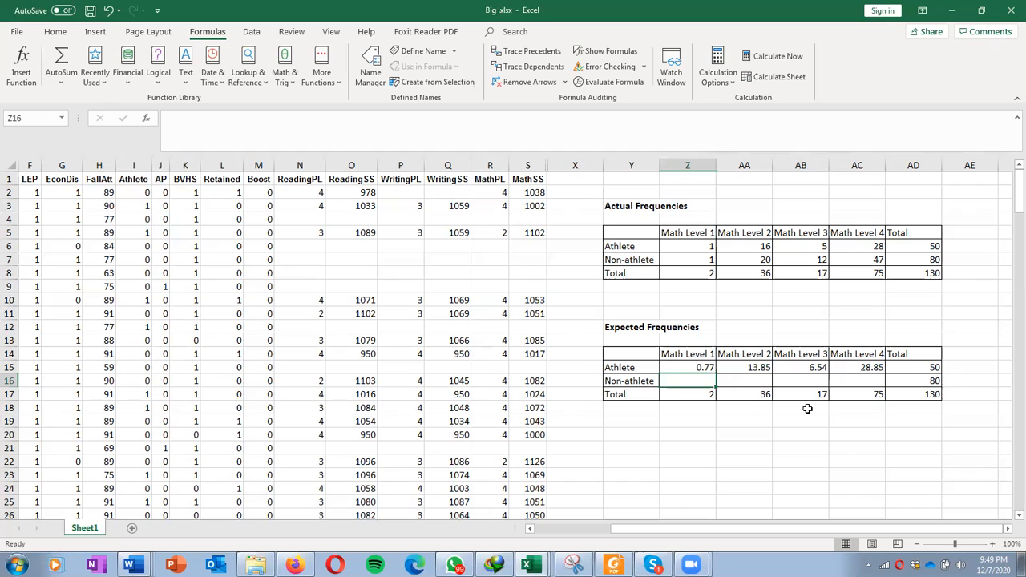
type("=2")
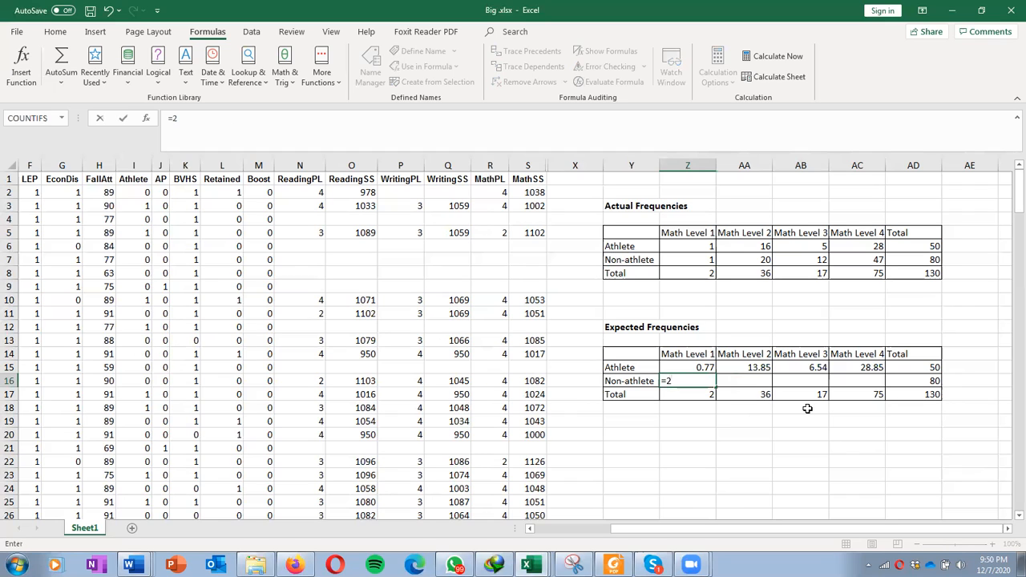
type("*")
left_click(911, 382)
type("/")
left_click(915, 393)
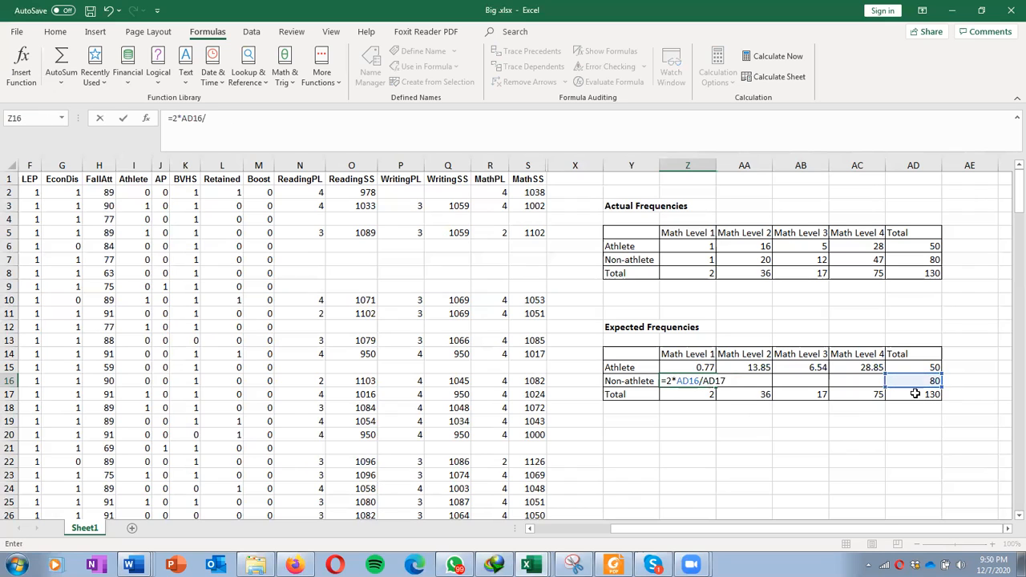
key("Return")
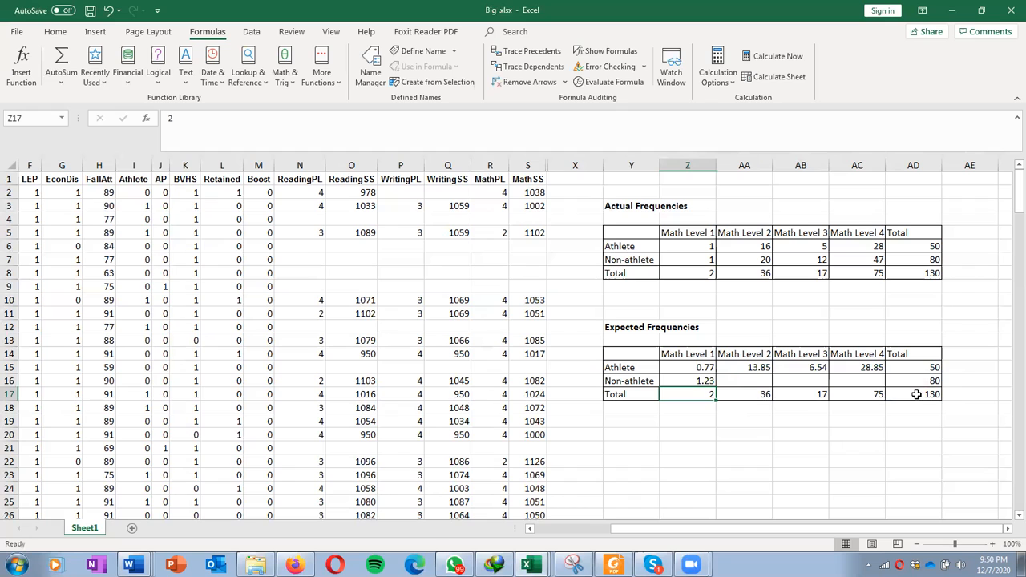
Step: Enter =AA17*AD16/AD17 in the expected Non-athlete / Math Level 2 cell
left_click(769, 381)
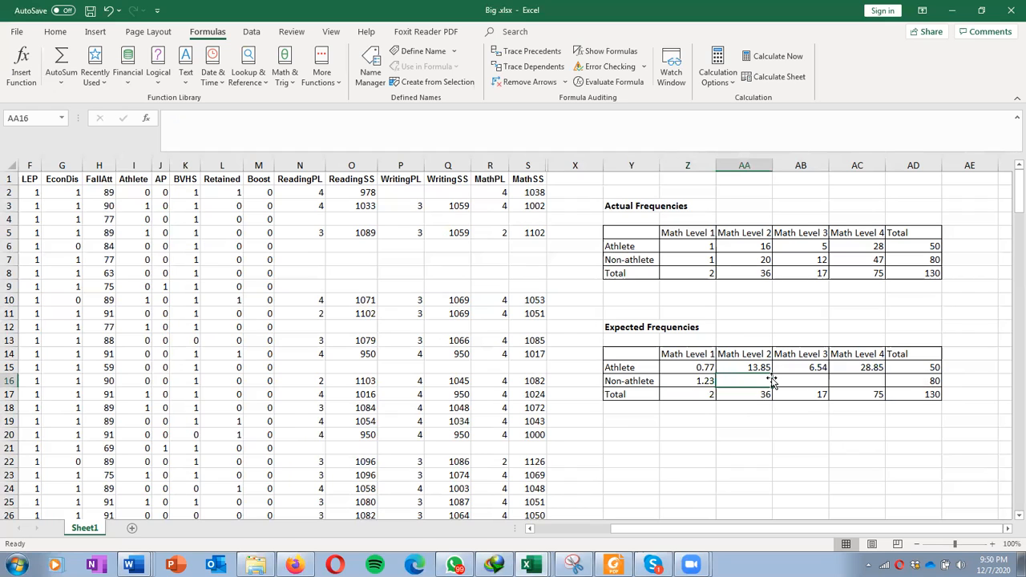
type("=")
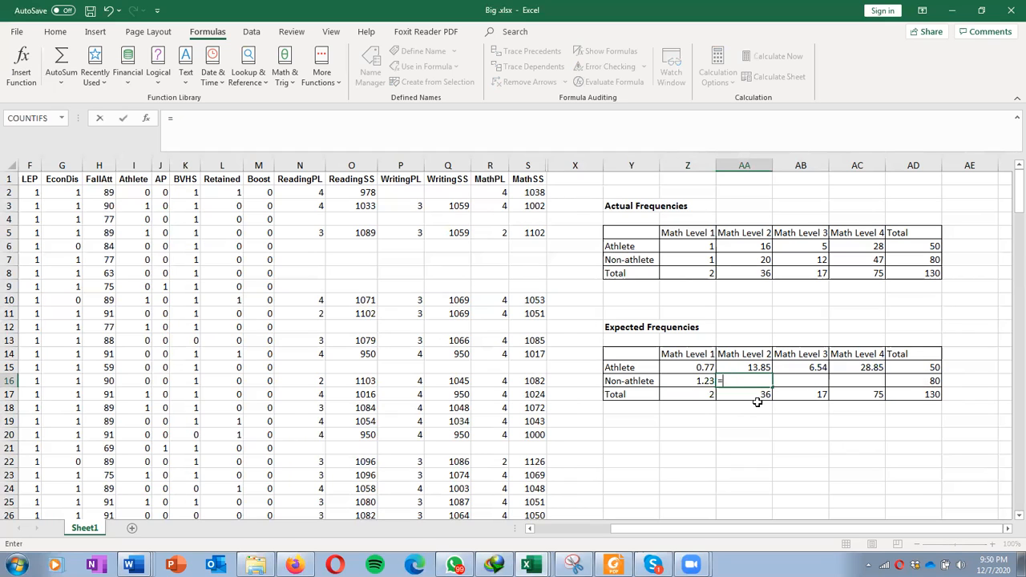
left_click(764, 400)
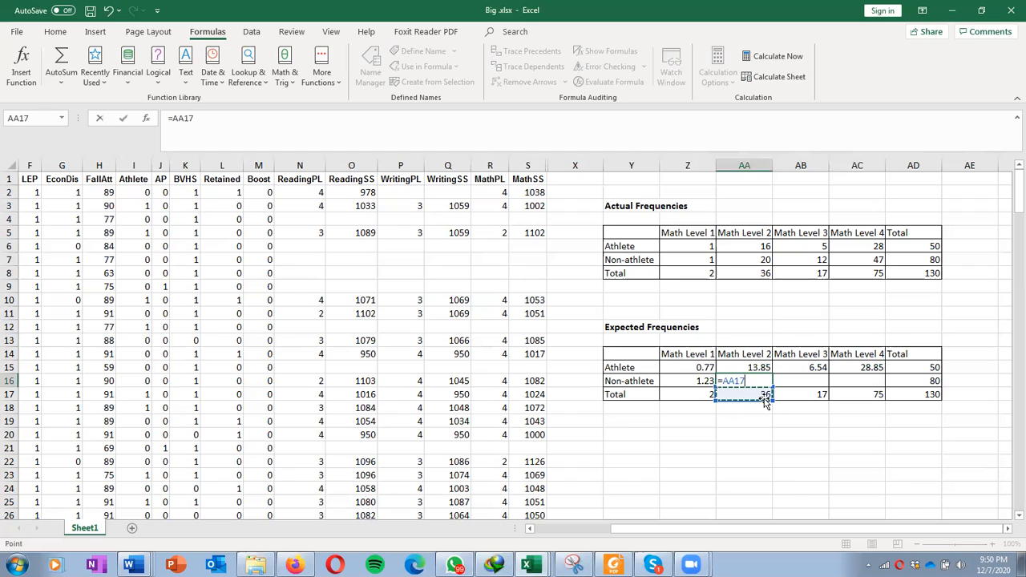
type("*")
left_click(922, 383)
type("/")
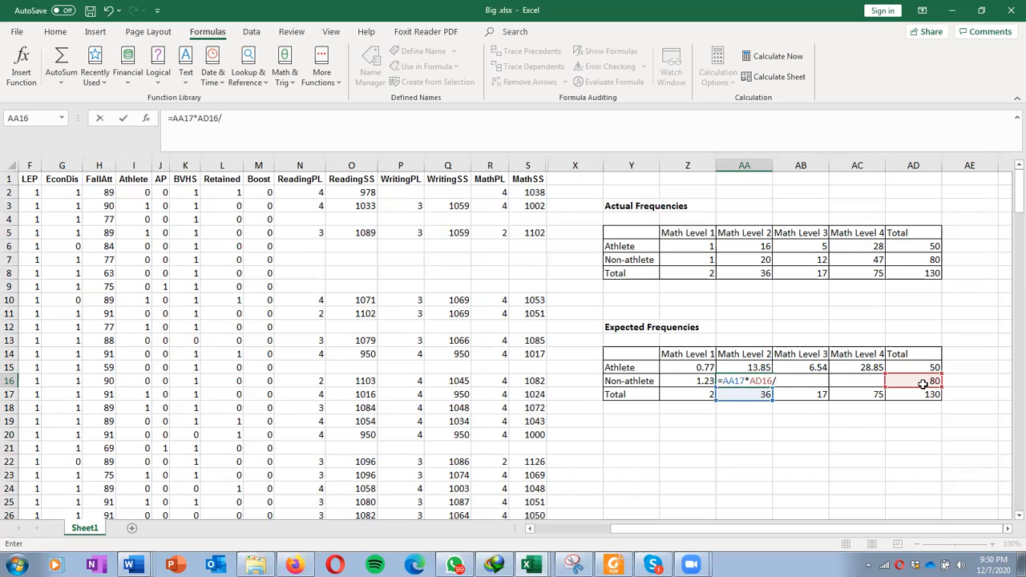
left_click(922, 391)
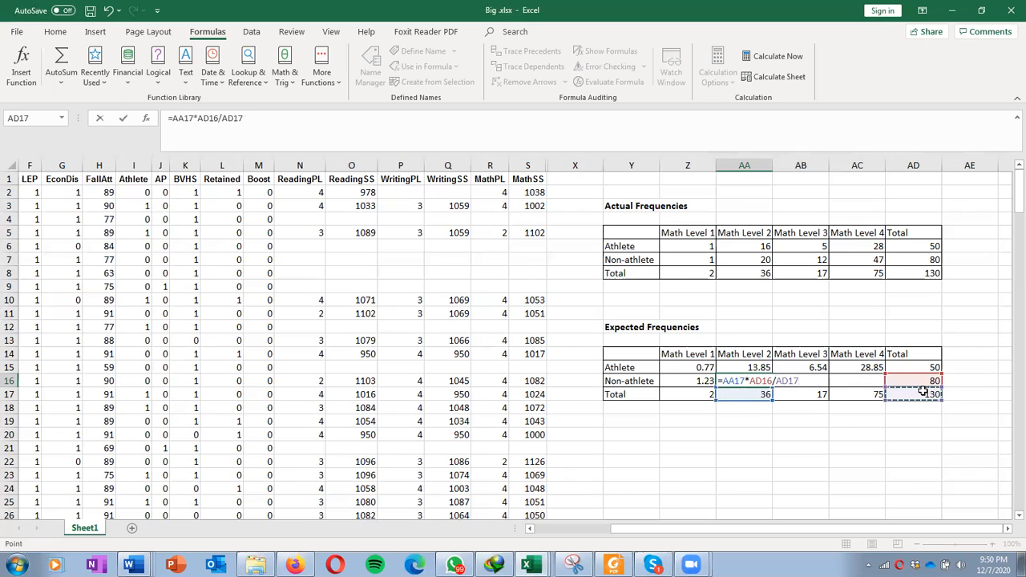
key("Return")
Step: Enter =AB17*AD16/AD17 in the expected Non-athlete / Math Level 3 cell
left_click(800, 380)
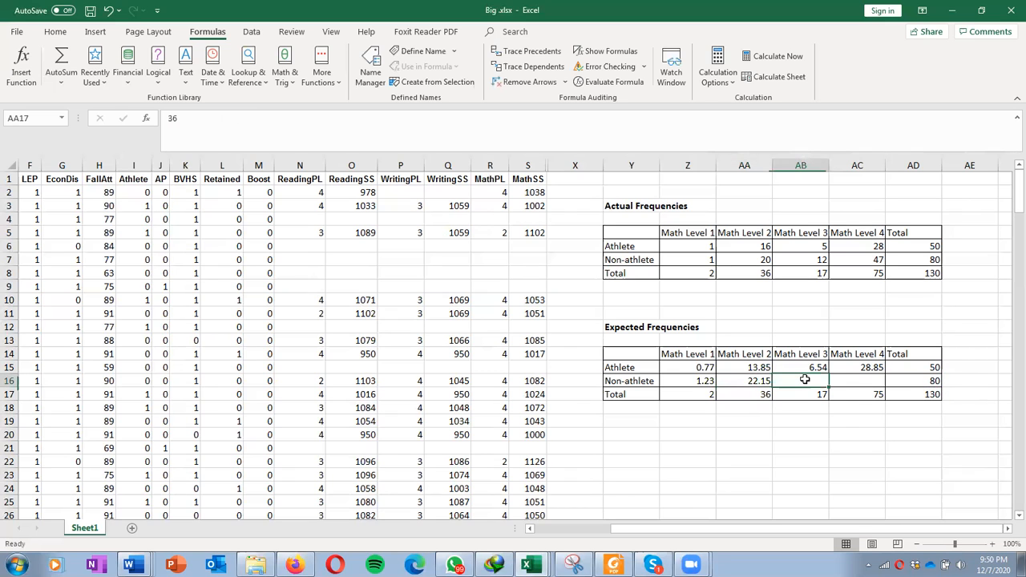
type("=")
left_click(803, 395)
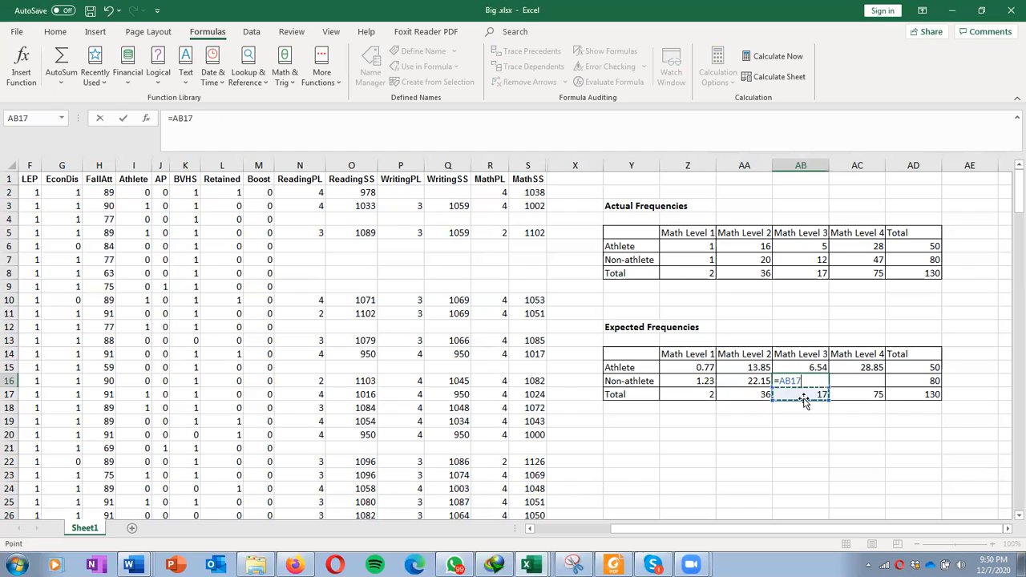
type("*")
left_click(921, 381)
type("/")
left_click(923, 393)
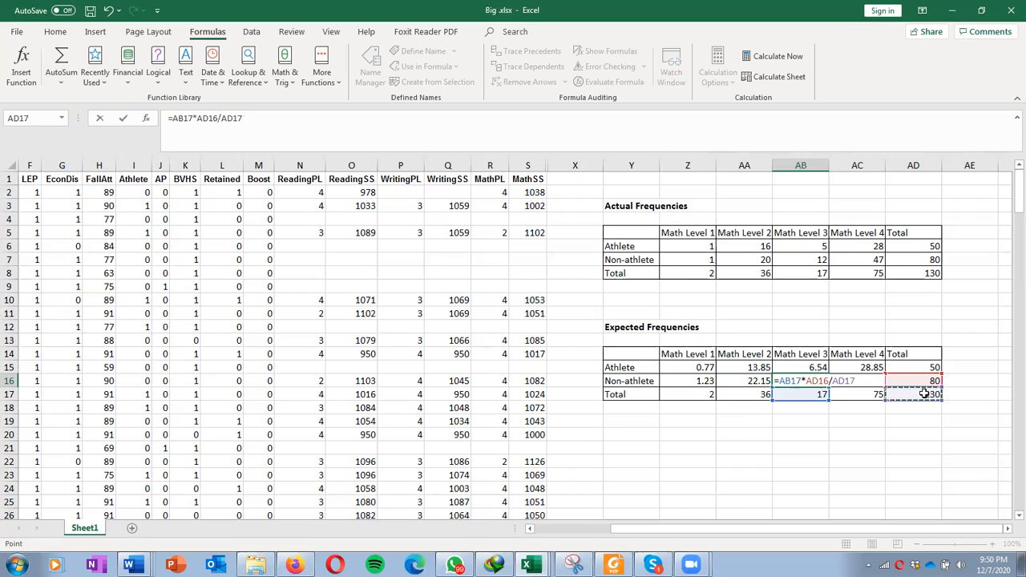
key("Return")
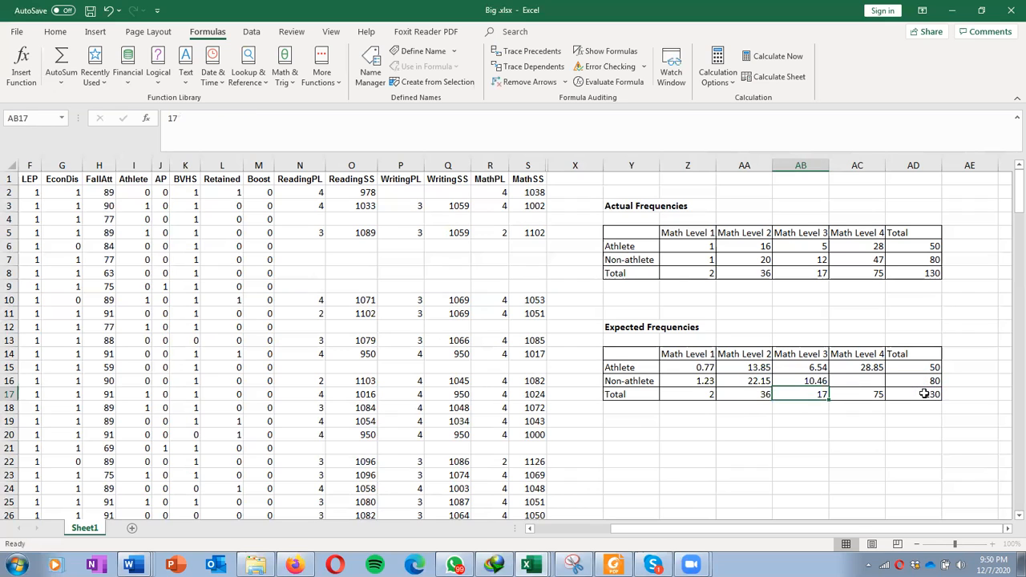
Step: Enter =AC17*AD16/130 in the expected Non-athlete / Math Level 4 cell
left_click(856, 379)
type("=")
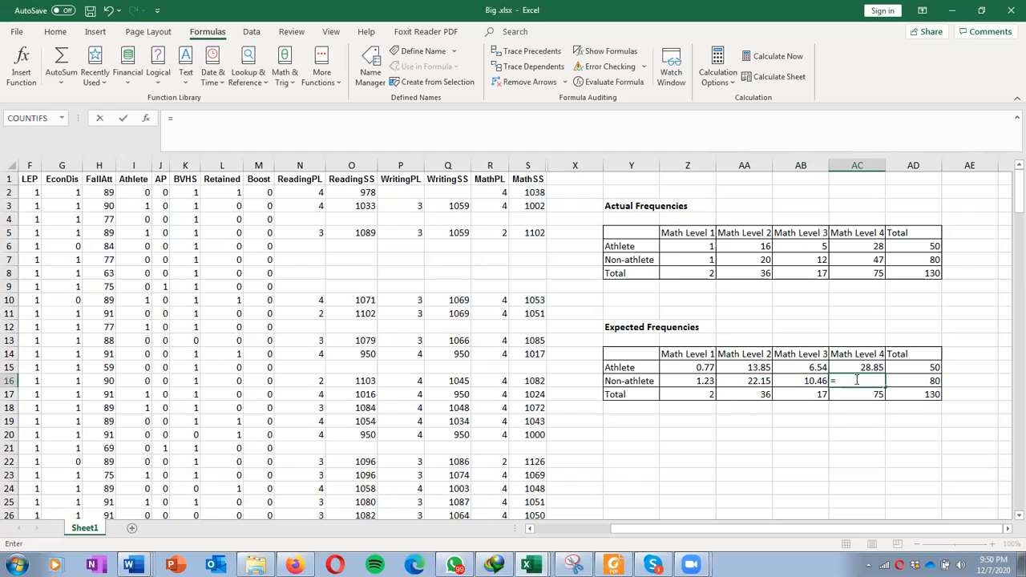
left_click(882, 394)
type("*")
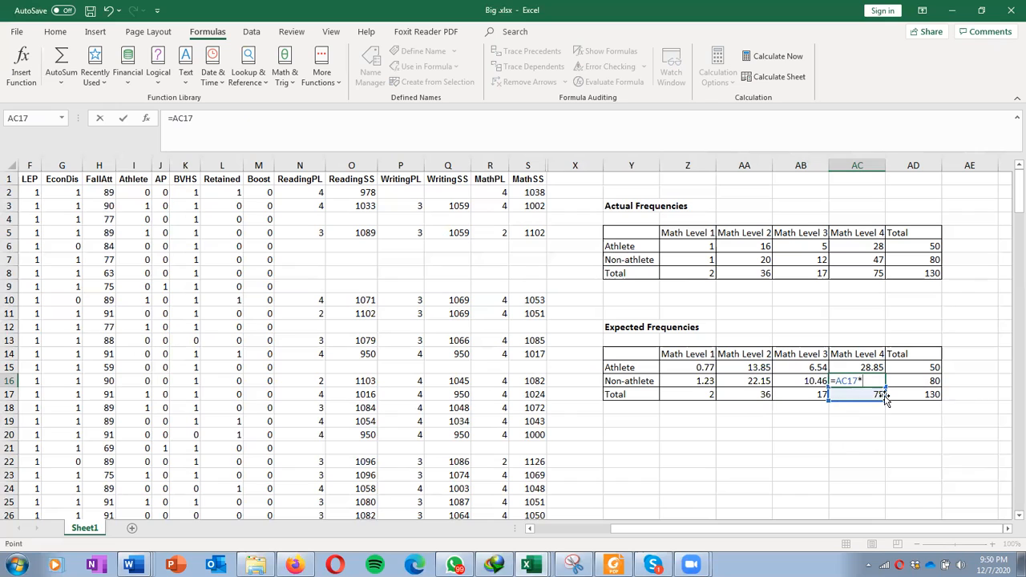
left_click(914, 381)
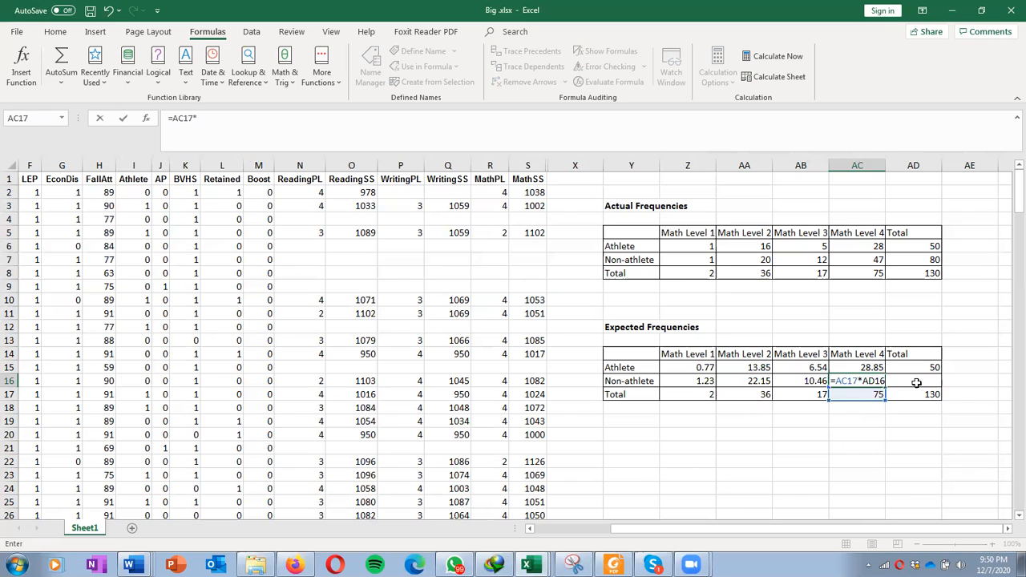
type("/")
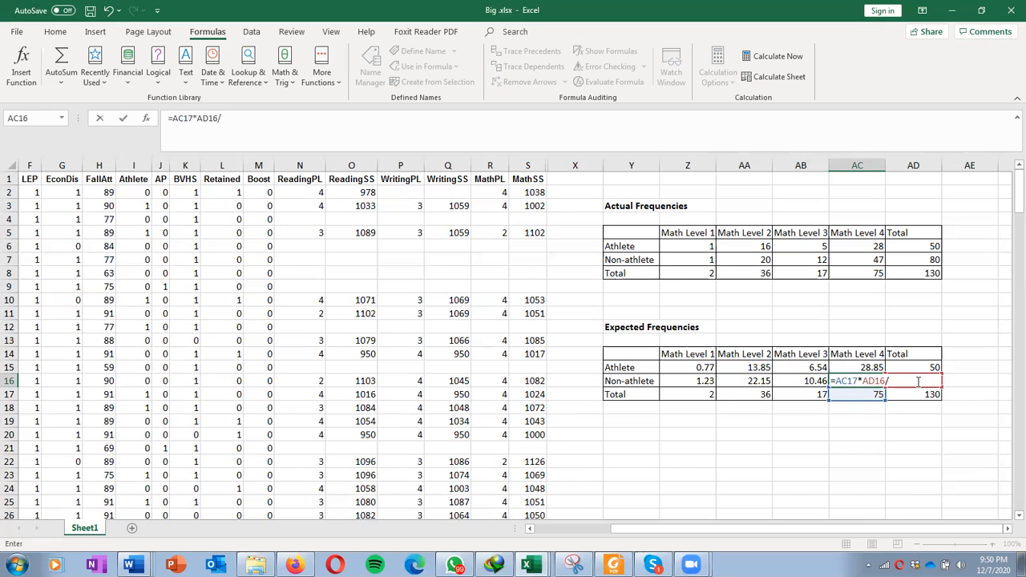
type("130")
key("Return")
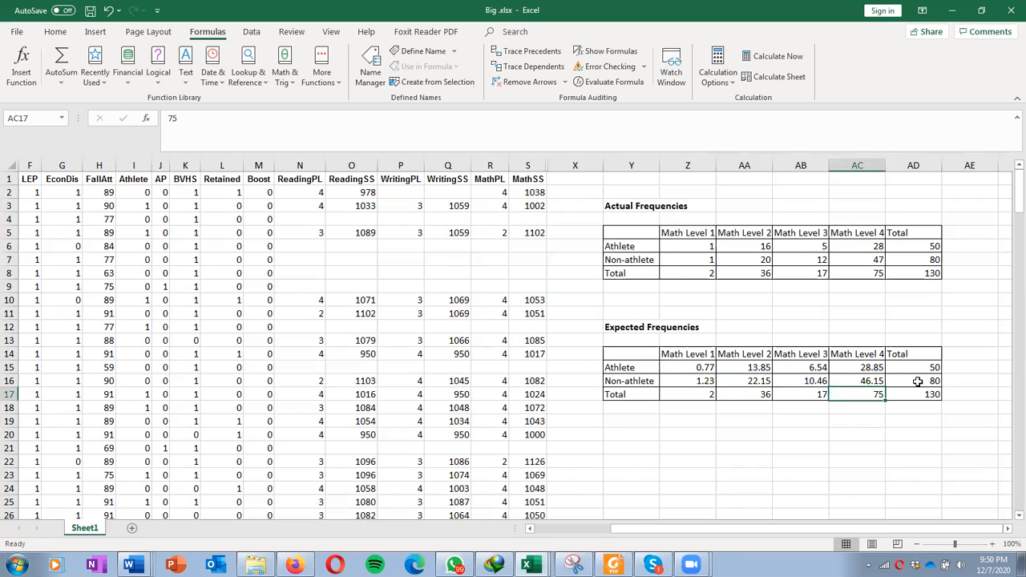
Step: Start inserting the CHISQ.TEST function in cell Y20 by searching the function list for chisq
left_click(906, 440)
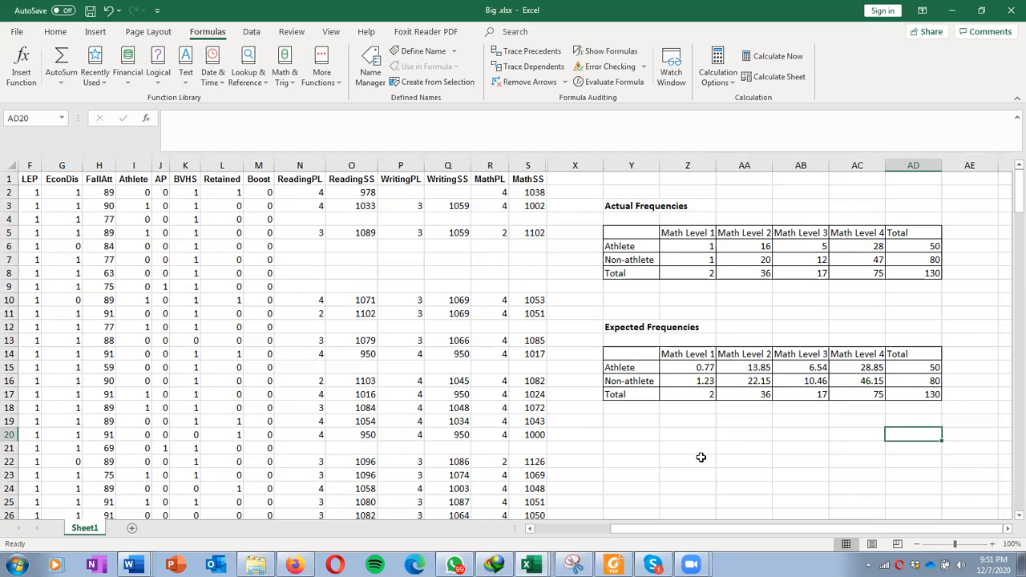
left_click(631, 434)
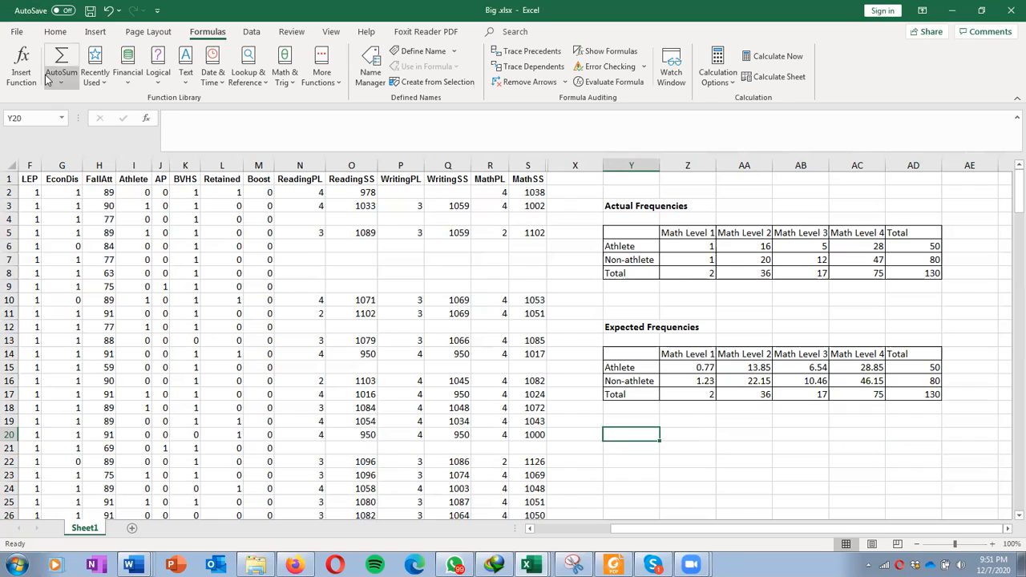
left_click(21, 58)
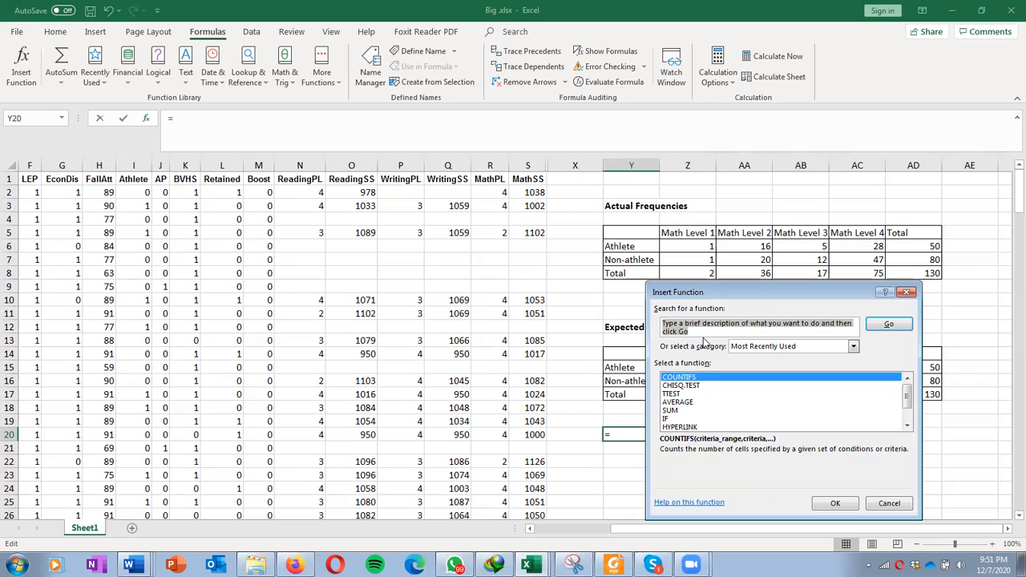
type("chisq")
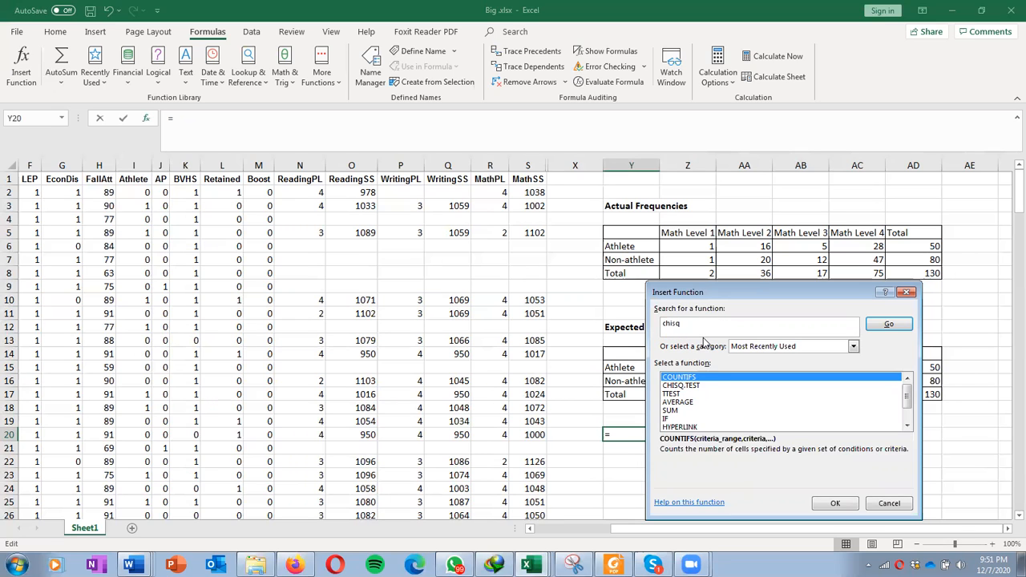
left_click(887, 325)
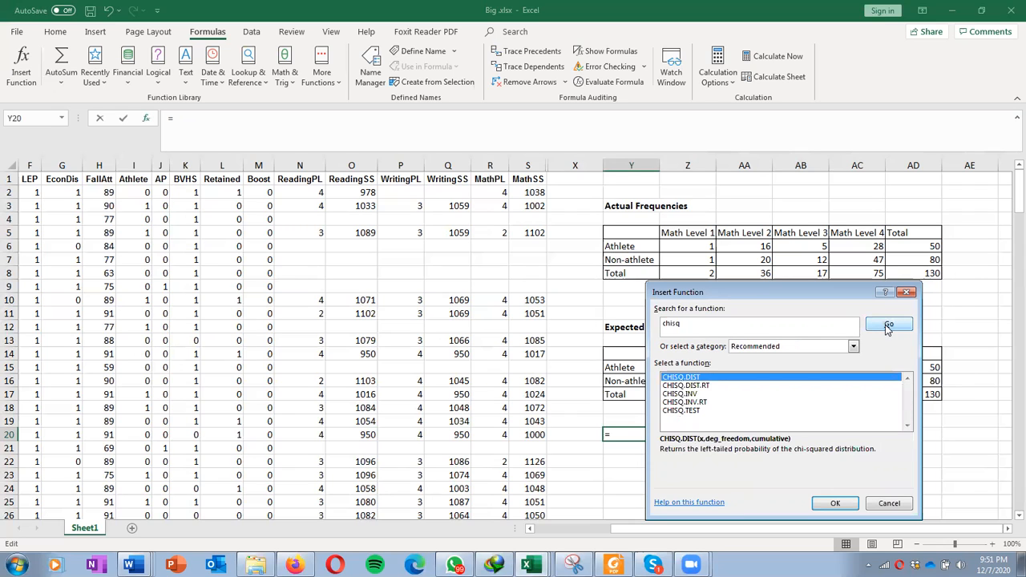
left_click(694, 412)
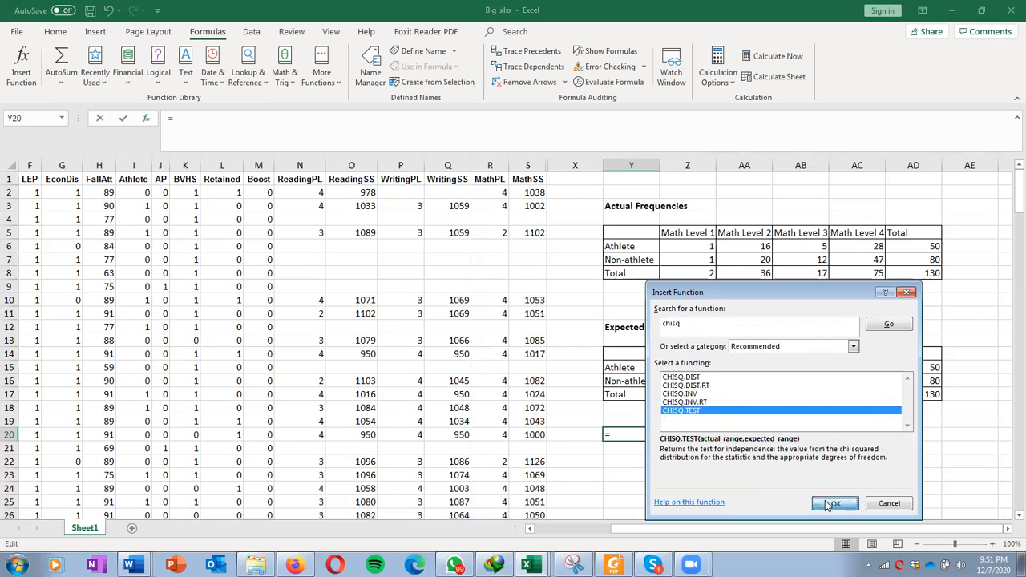
left_click(832, 503)
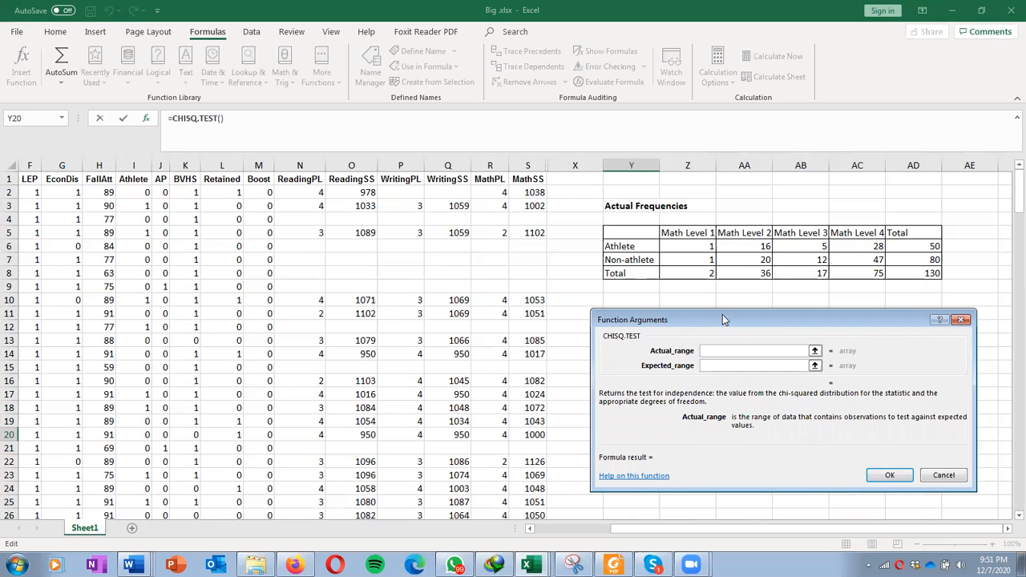
Step: Set CHISQ.TEST's actual range to Z6:AC7 and expected range to Z15:AC16, and confirm
left_click_drag(722, 314, 277, 202)
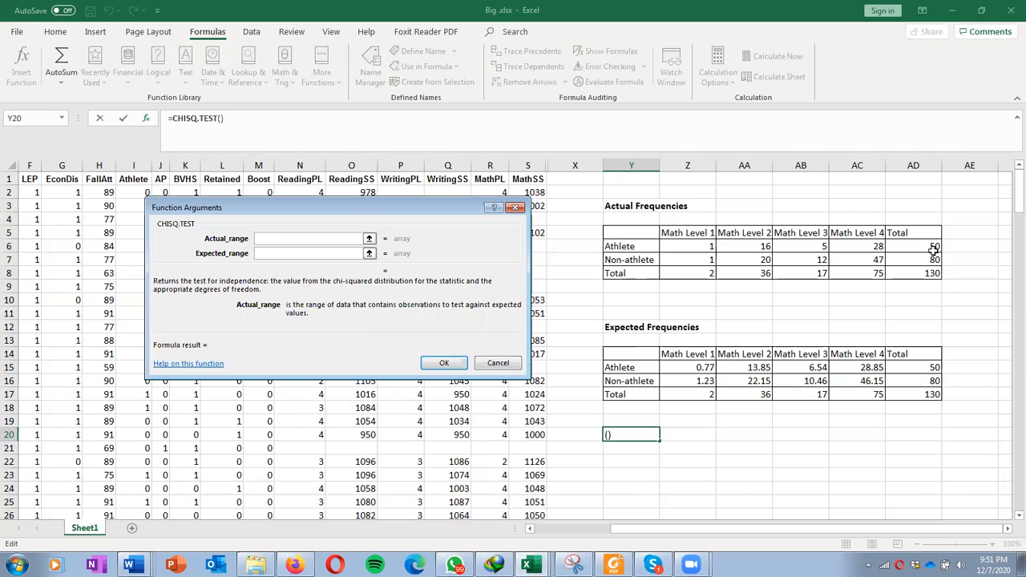
left_click_drag(709, 246, 843, 259)
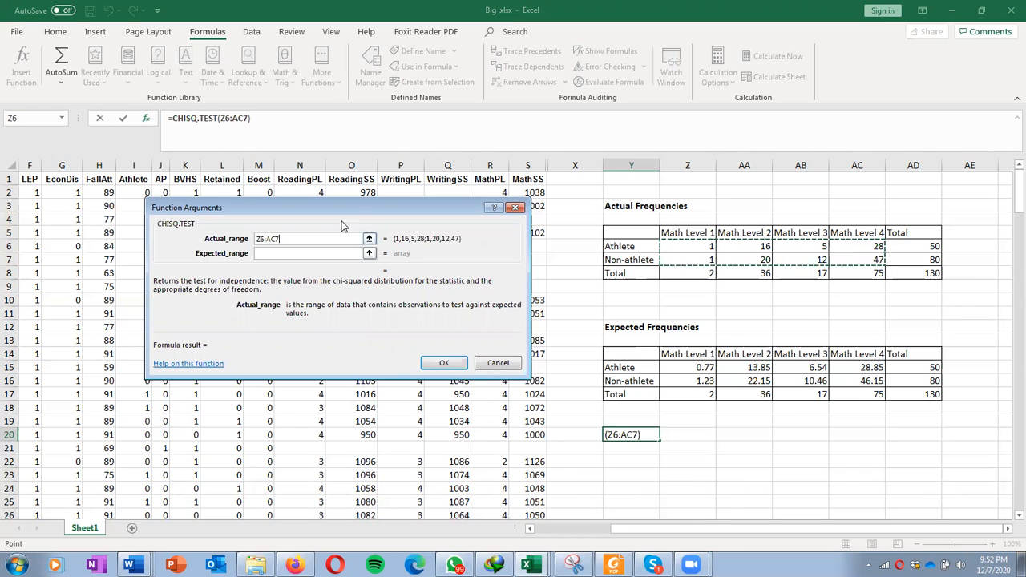
left_click(295, 254)
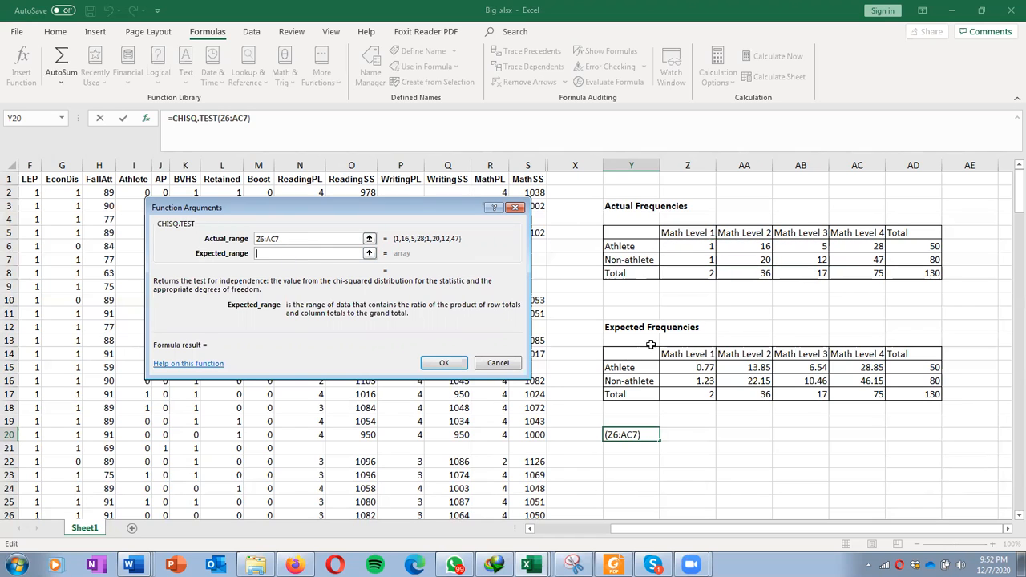
left_click_drag(685, 368, 847, 381)
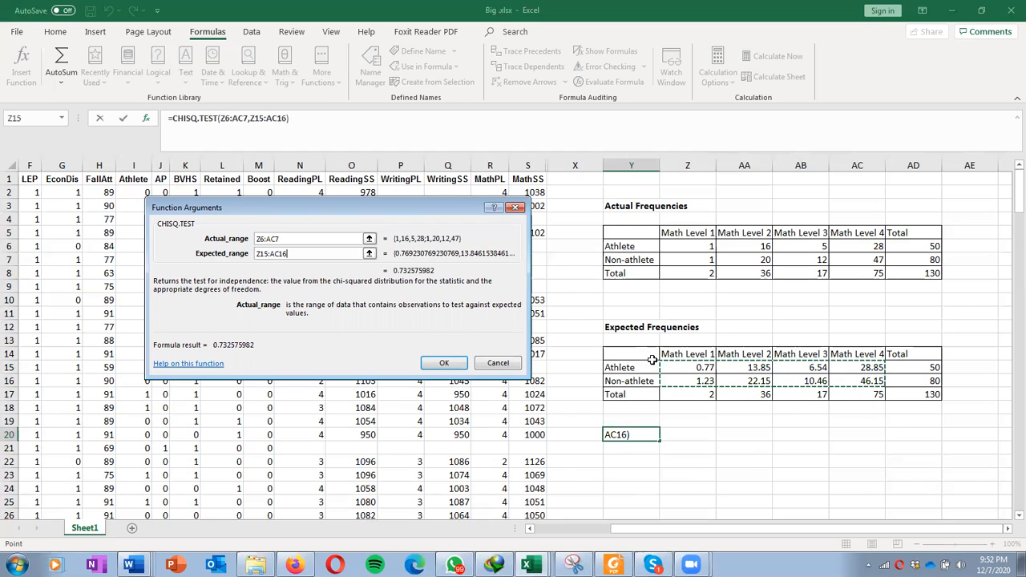
left_click(443, 364)
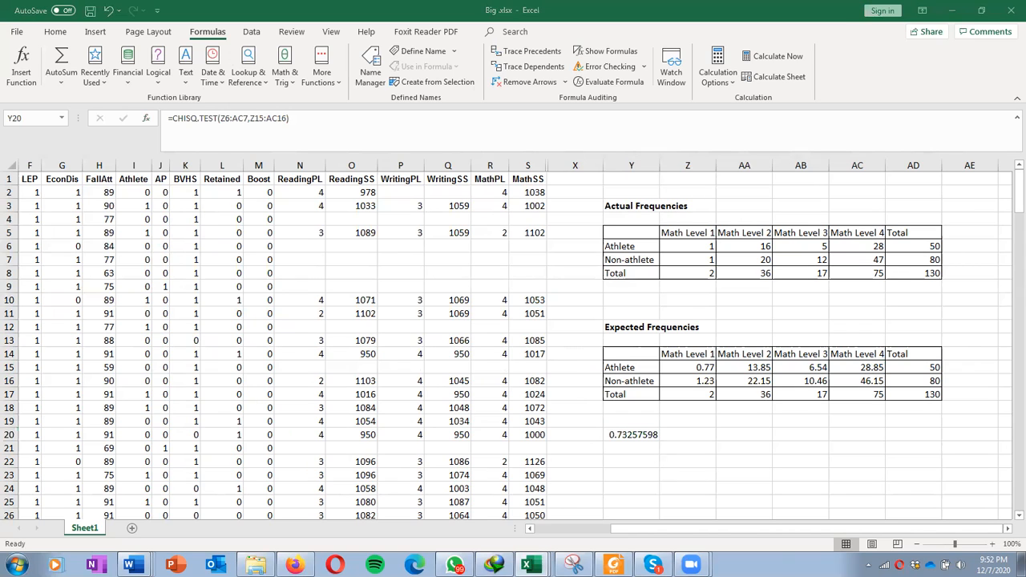
Step: Copy the CHISQ.TEST result in cell Y20
left_click_drag(0, 92, 253, 92)
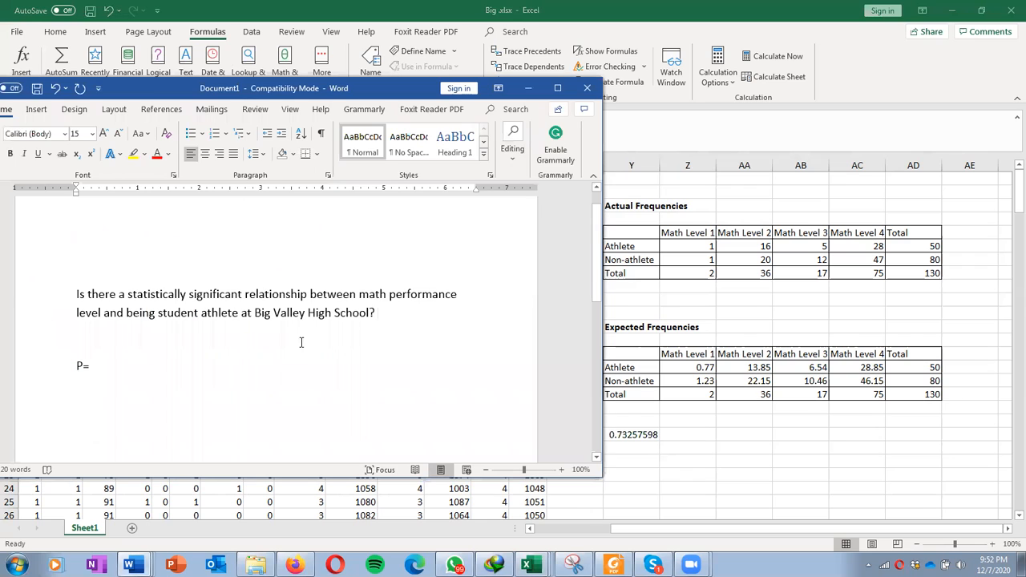
left_click(194, 365)
left_click(614, 434)
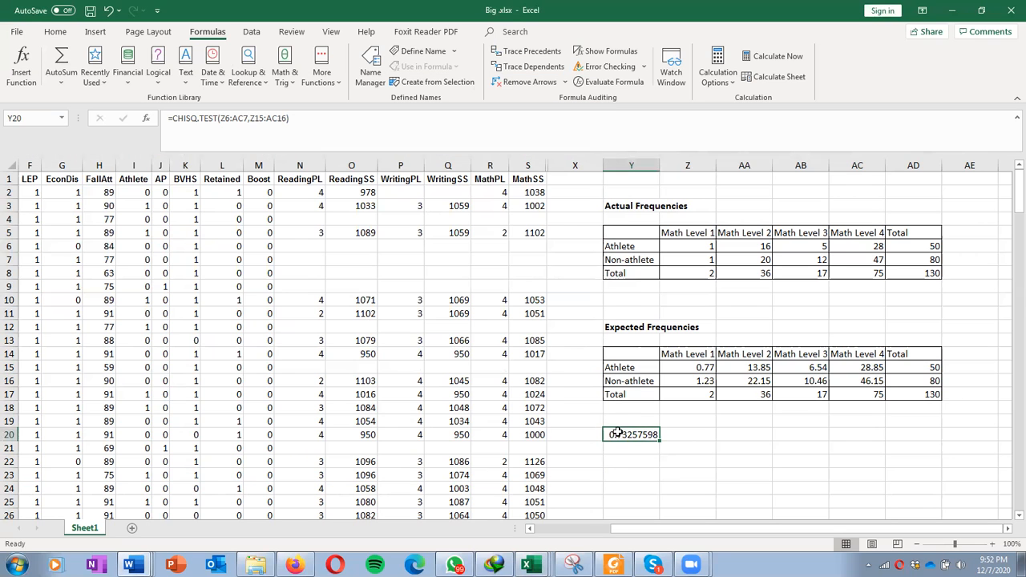
right_click(620, 425)
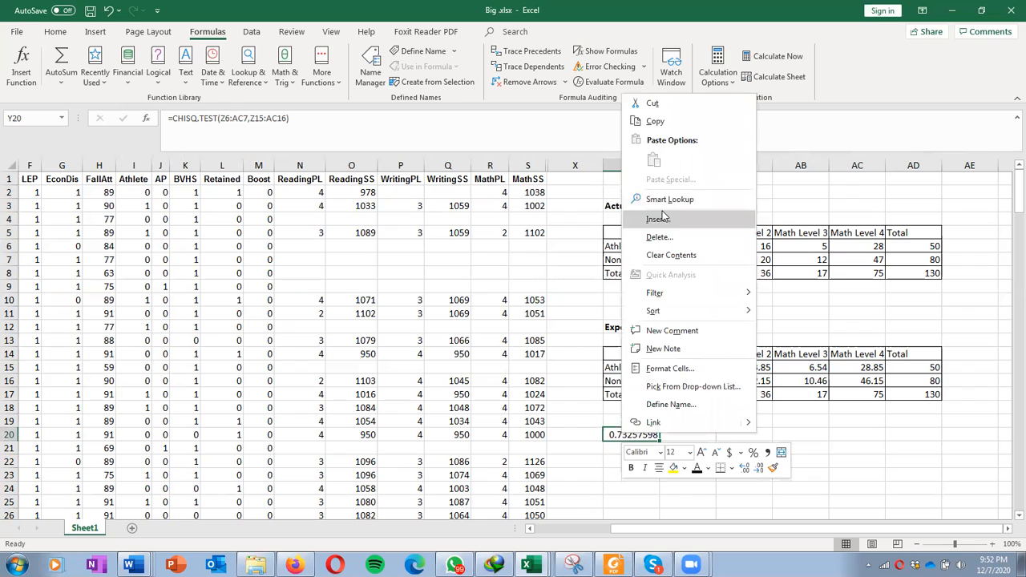
left_click(654, 122)
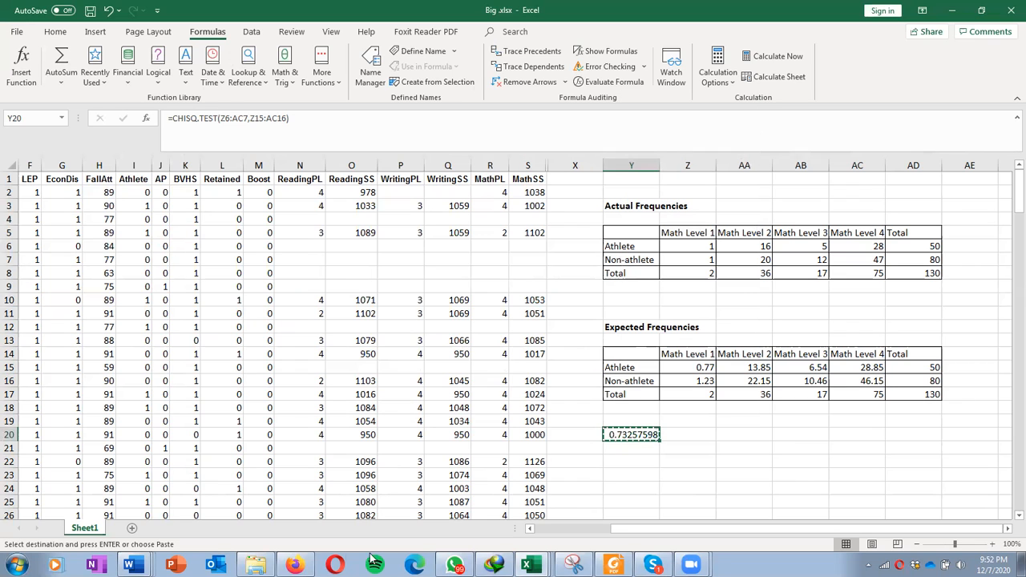
Step: Switch to the Word document and paste the copied value after P=
mouse_move(132, 565)
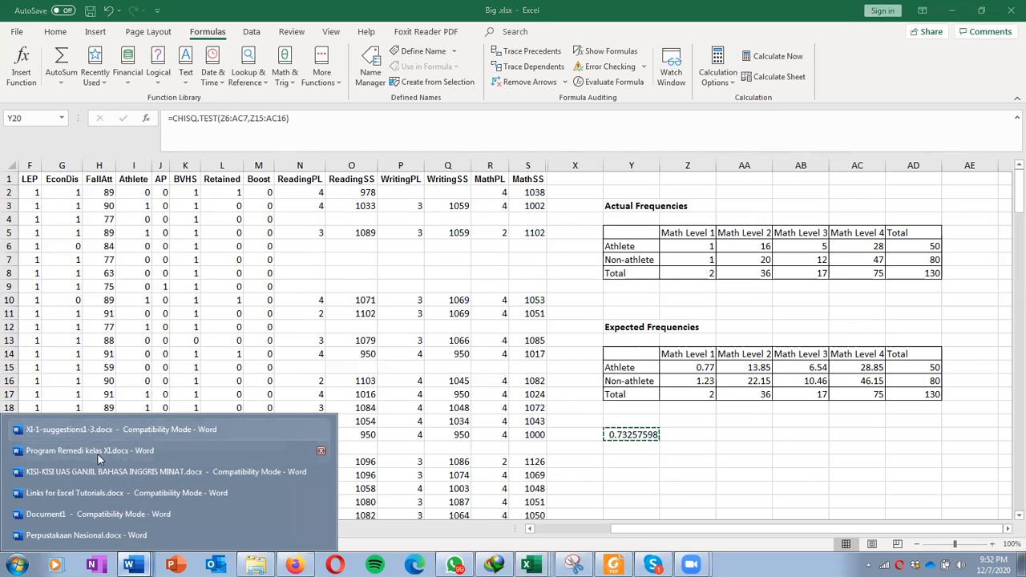
left_click(98, 513)
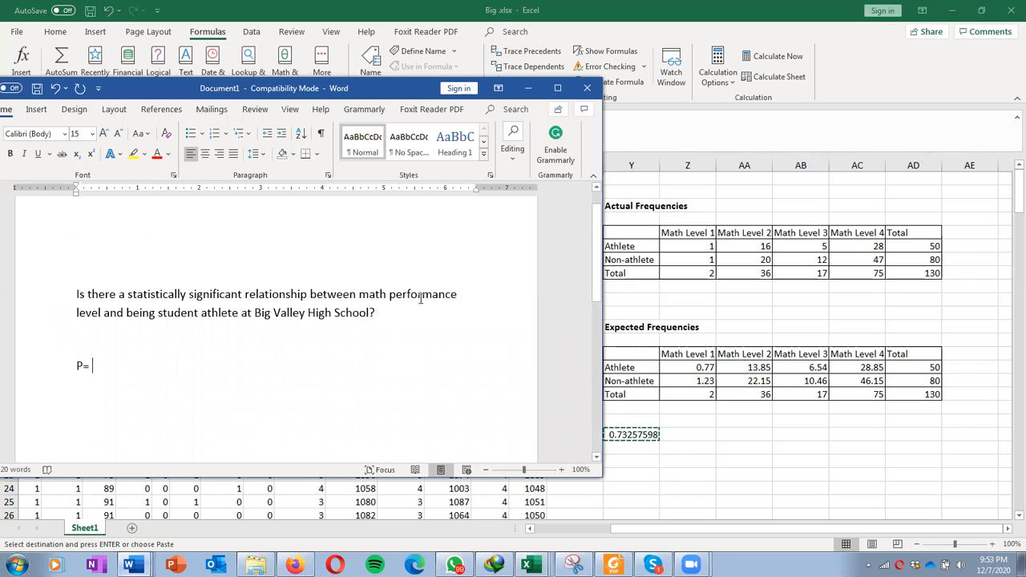
right_click(176, 369)
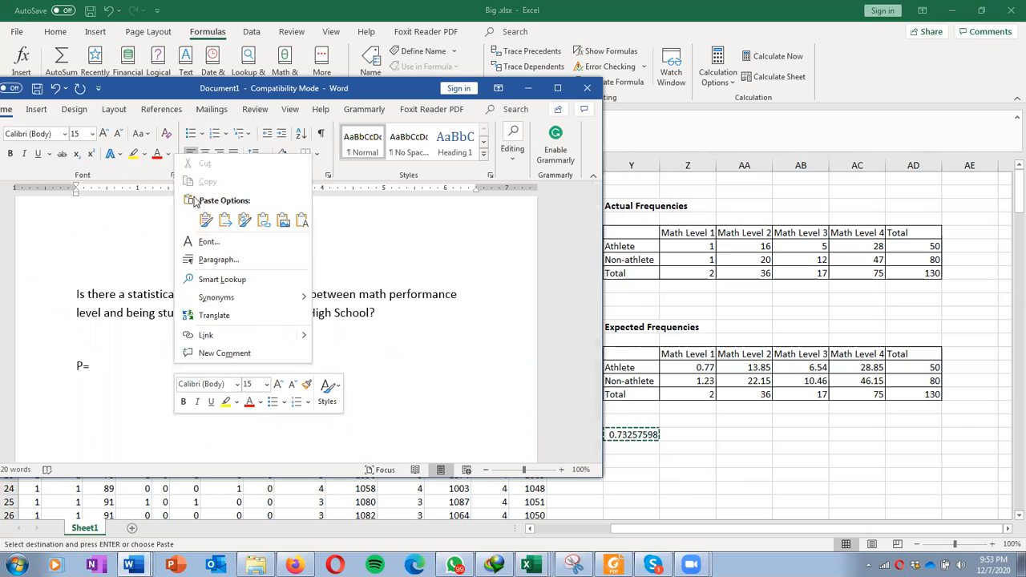
left_click(303, 220)
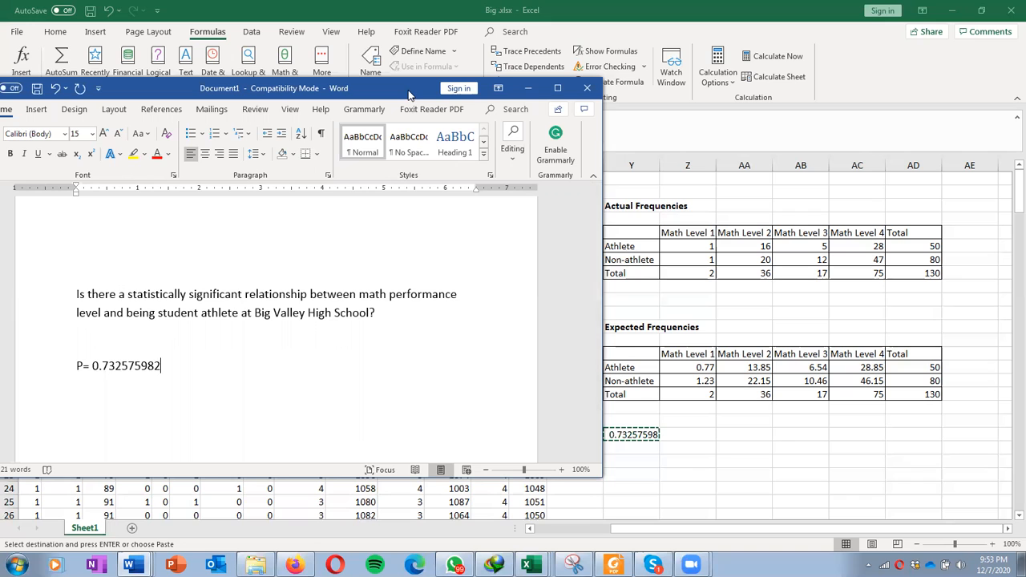
left_click_drag(408, 95, 0, 145)
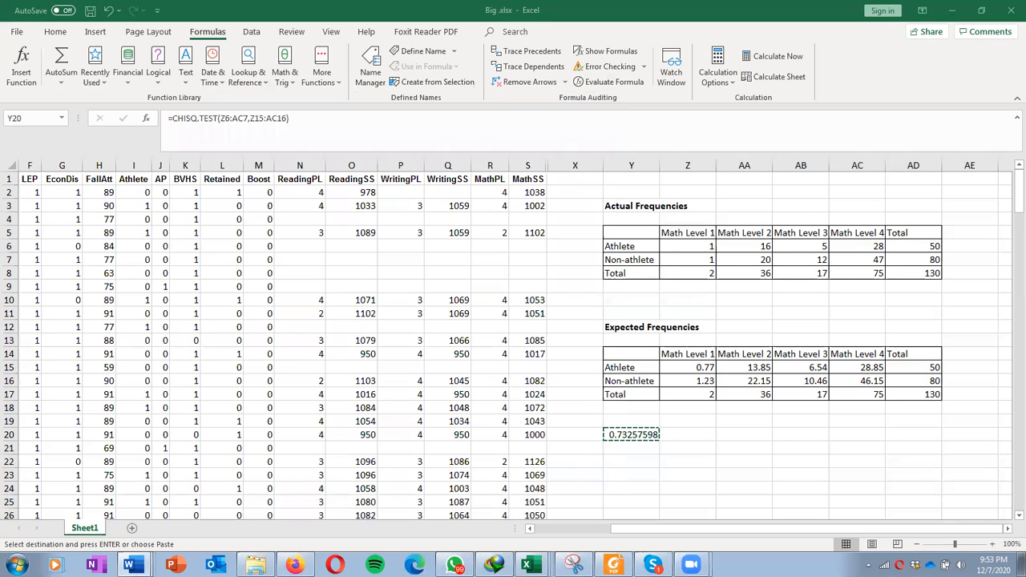